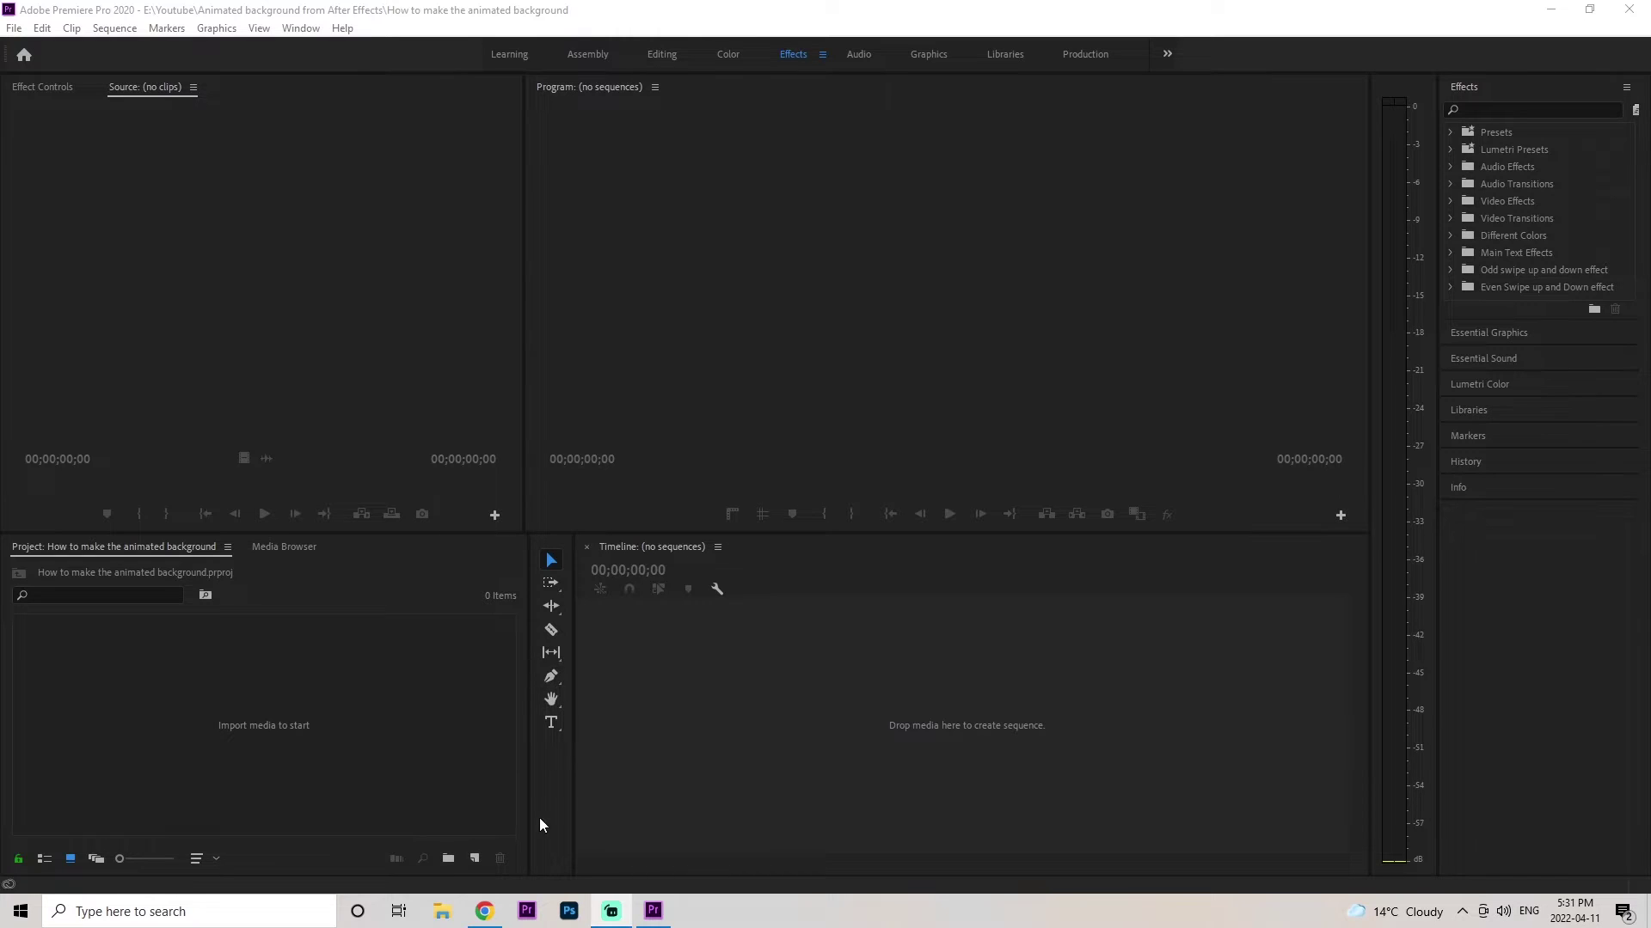
Step: Create a 1920×1080 Color Matte in purple #5B1648, keeping the default name
{"action": "left_click", "coordinate": [516, 821]}
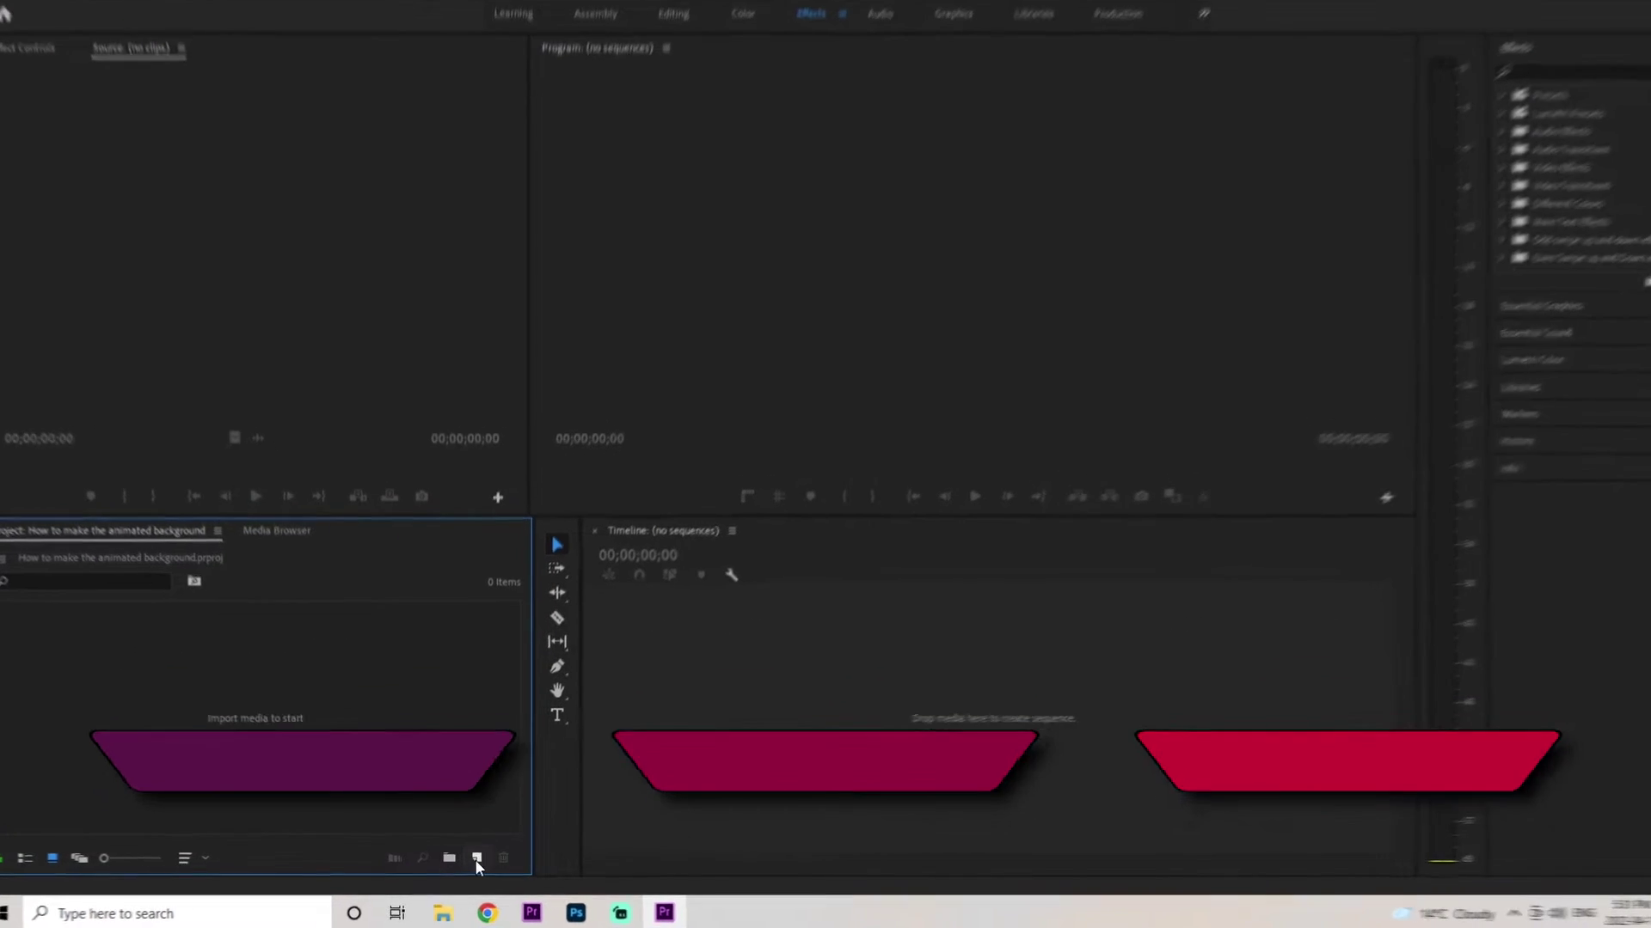
{"action": "left_click", "coordinate": [492, 854]}
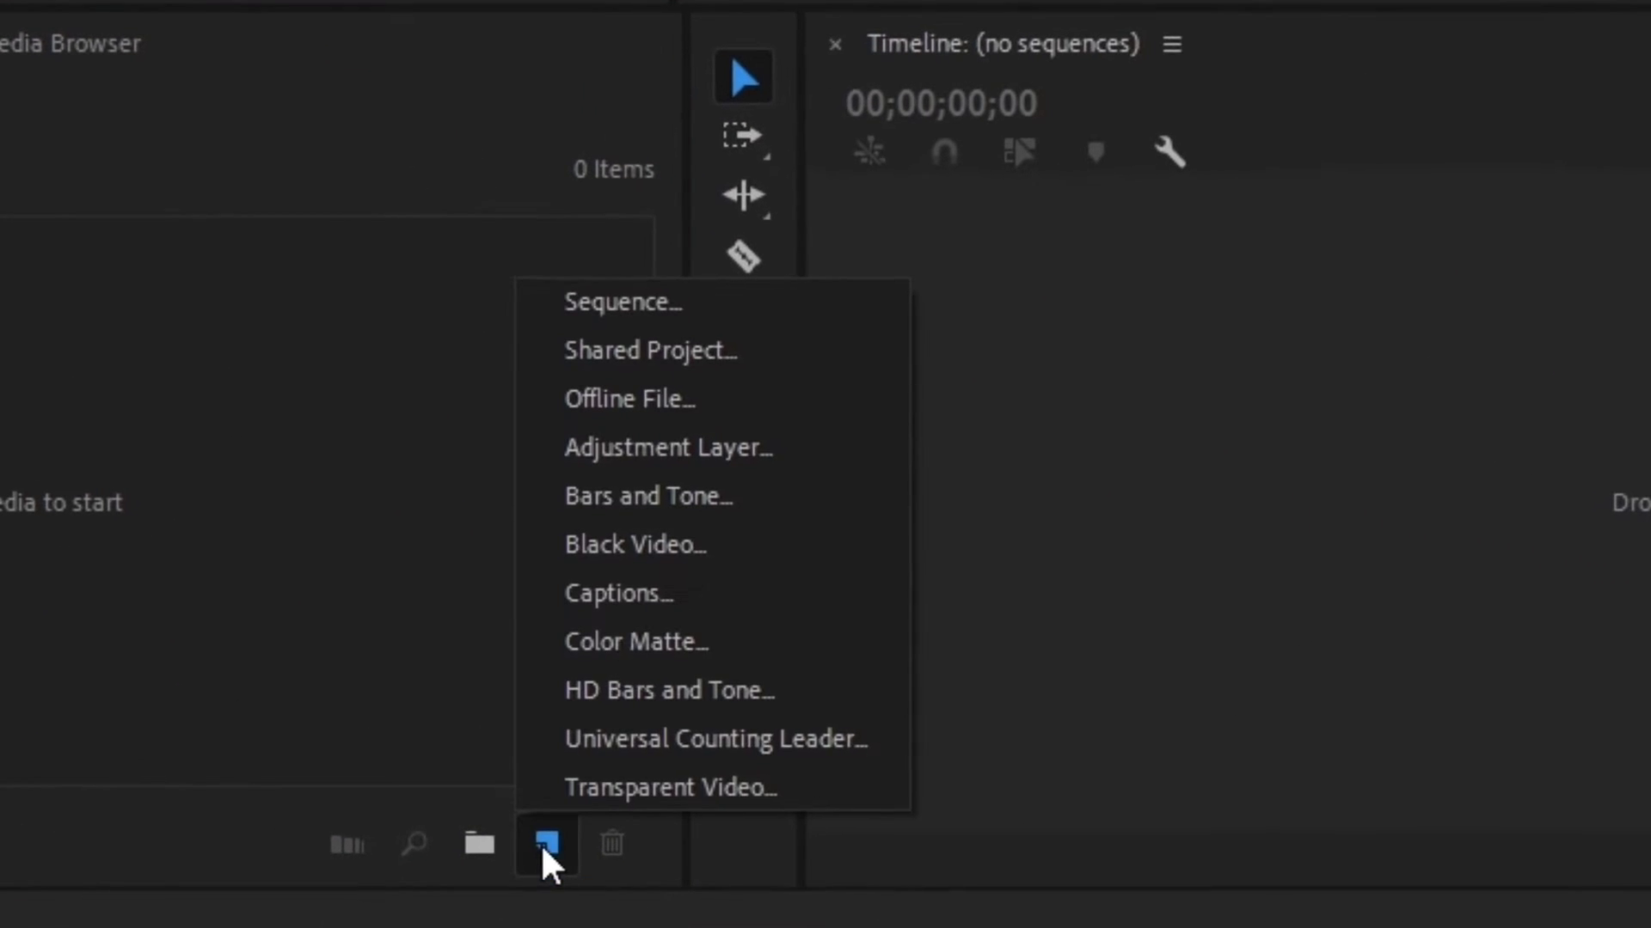
{"action": "left_click", "coordinate": [720, 657]}
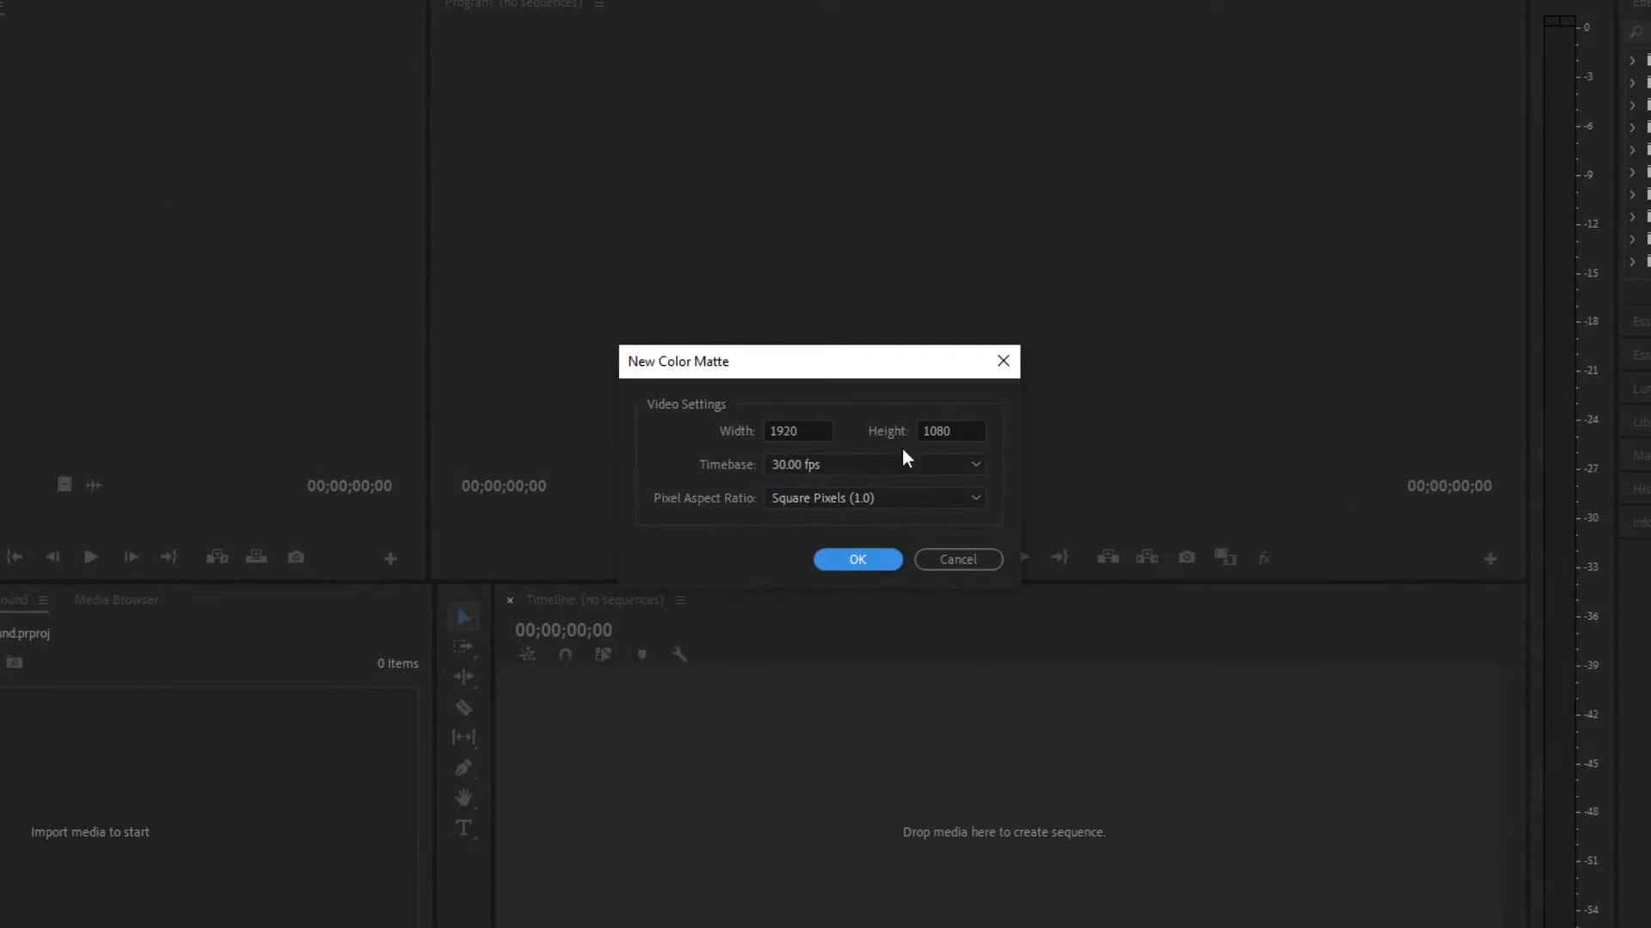
{"action": "left_click", "coordinate": [858, 559]}
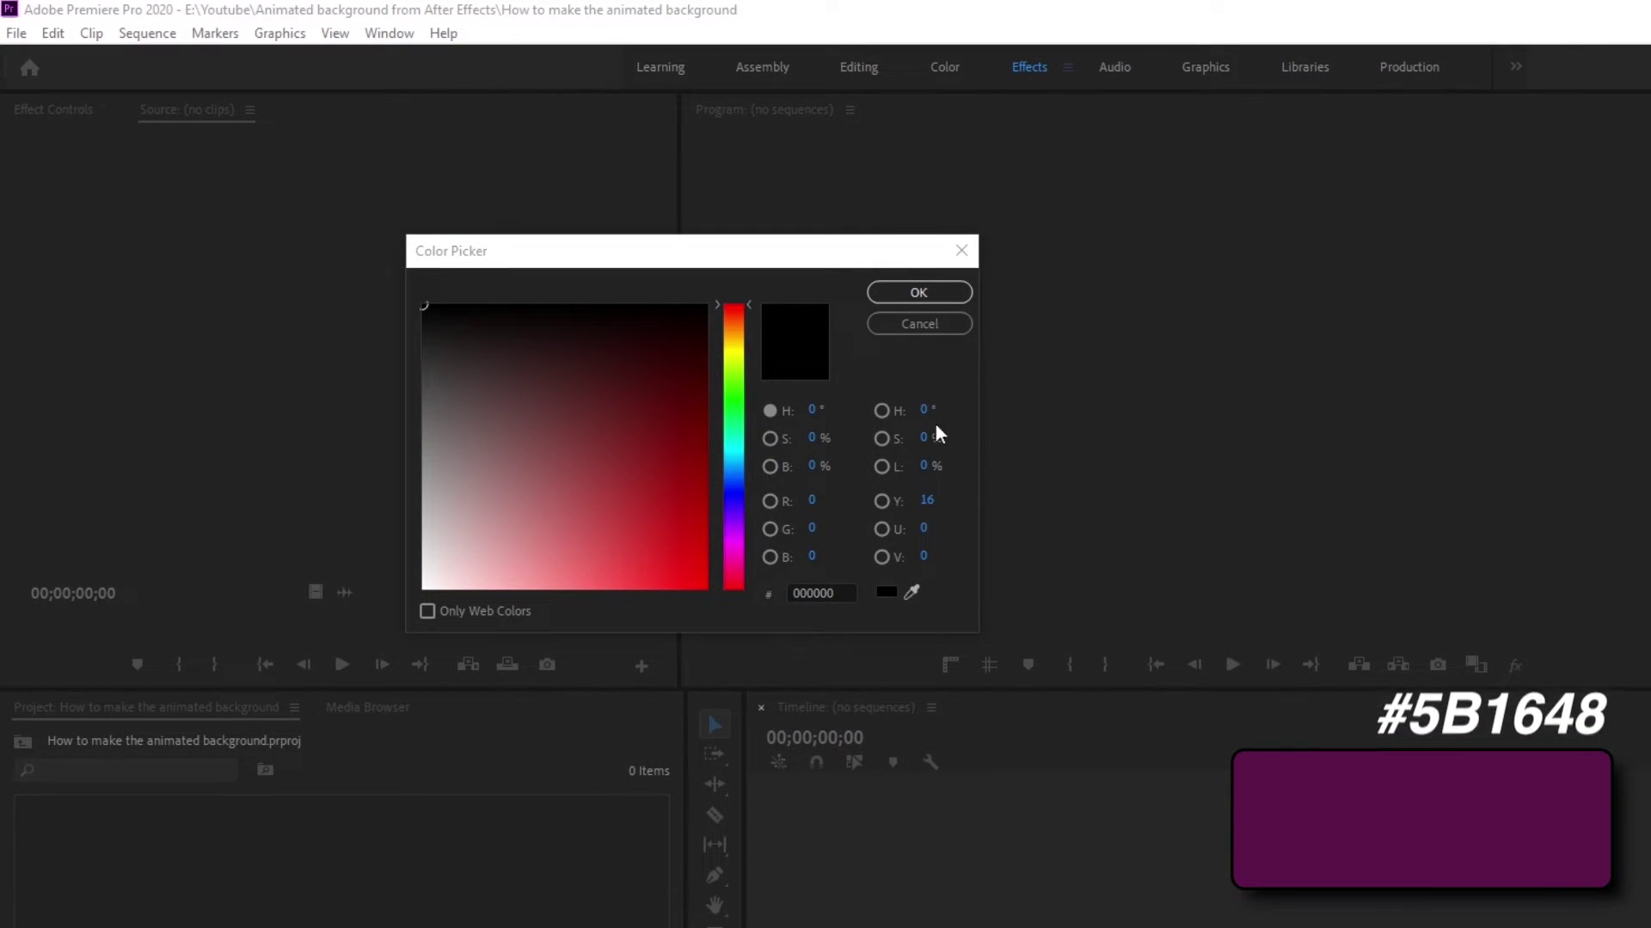
{"action": "double_click", "coordinate": [852, 591]}
{"action": "type", "text": "5B1648"}
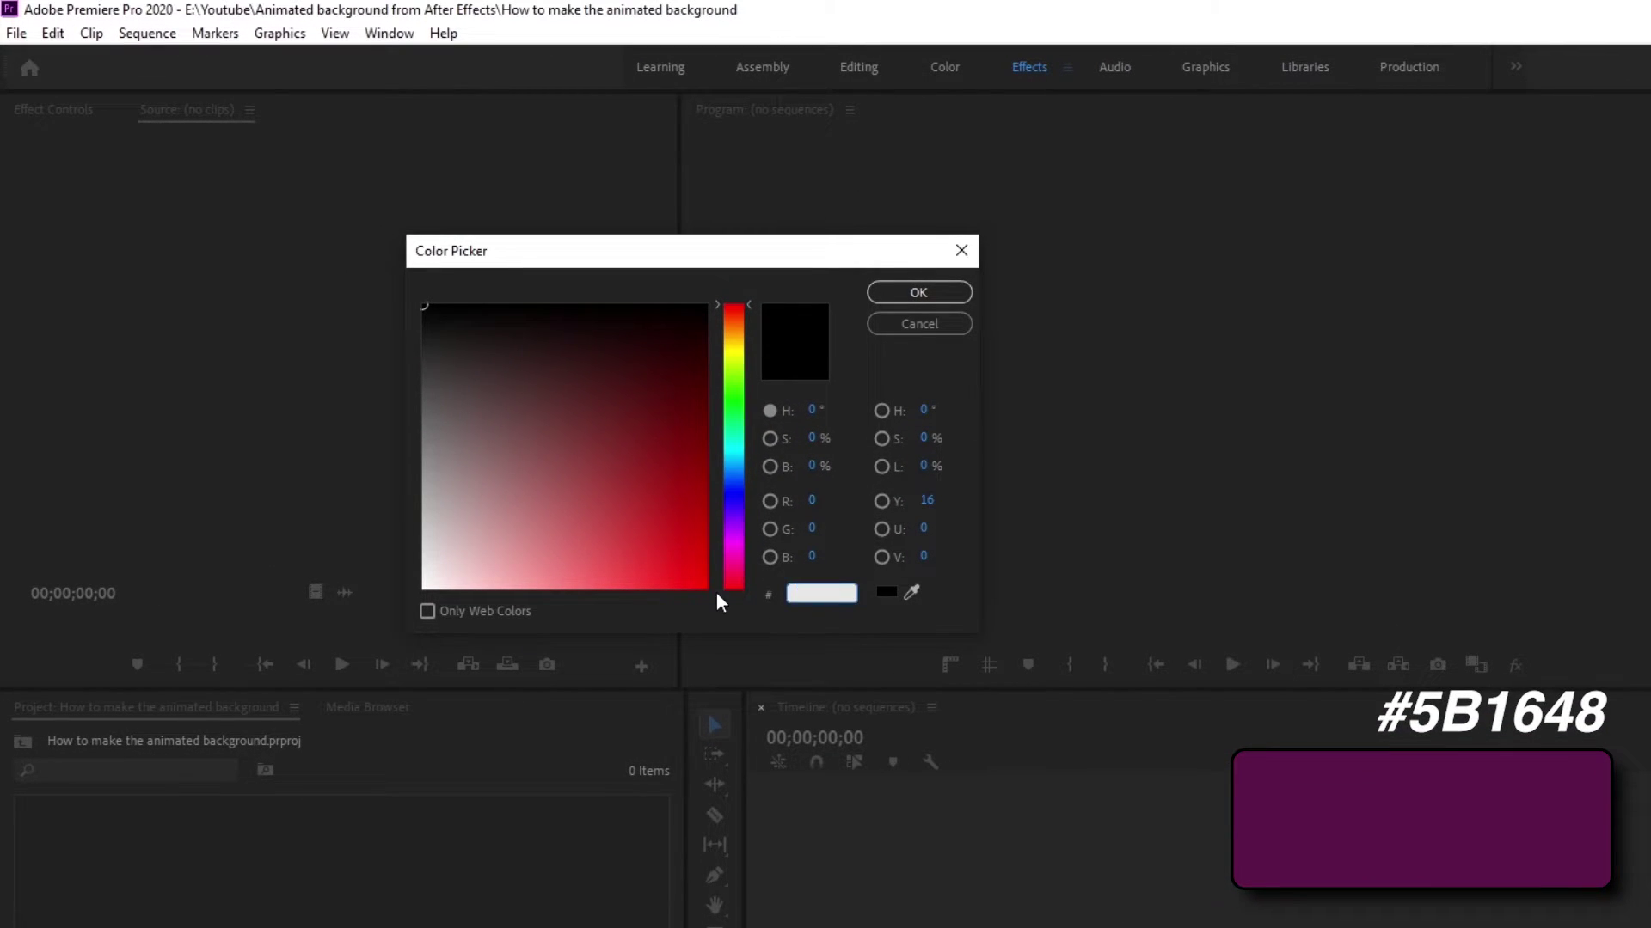
{"action": "left_click", "coordinate": [918, 292]}
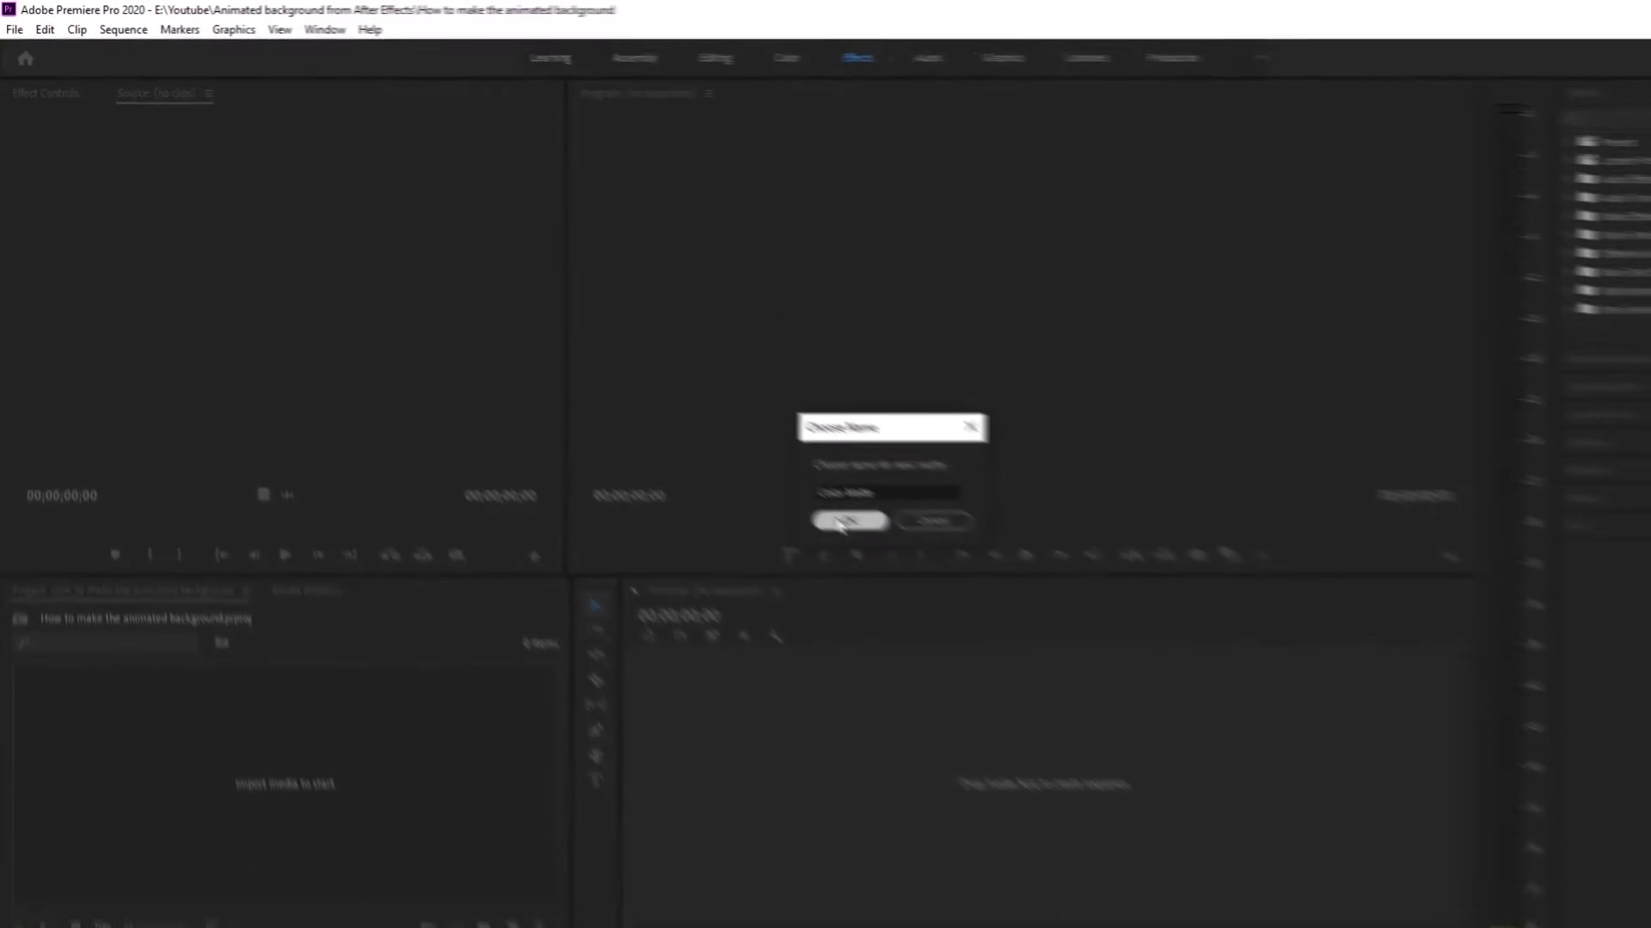
{"action": "left_click", "coordinate": [843, 521]}
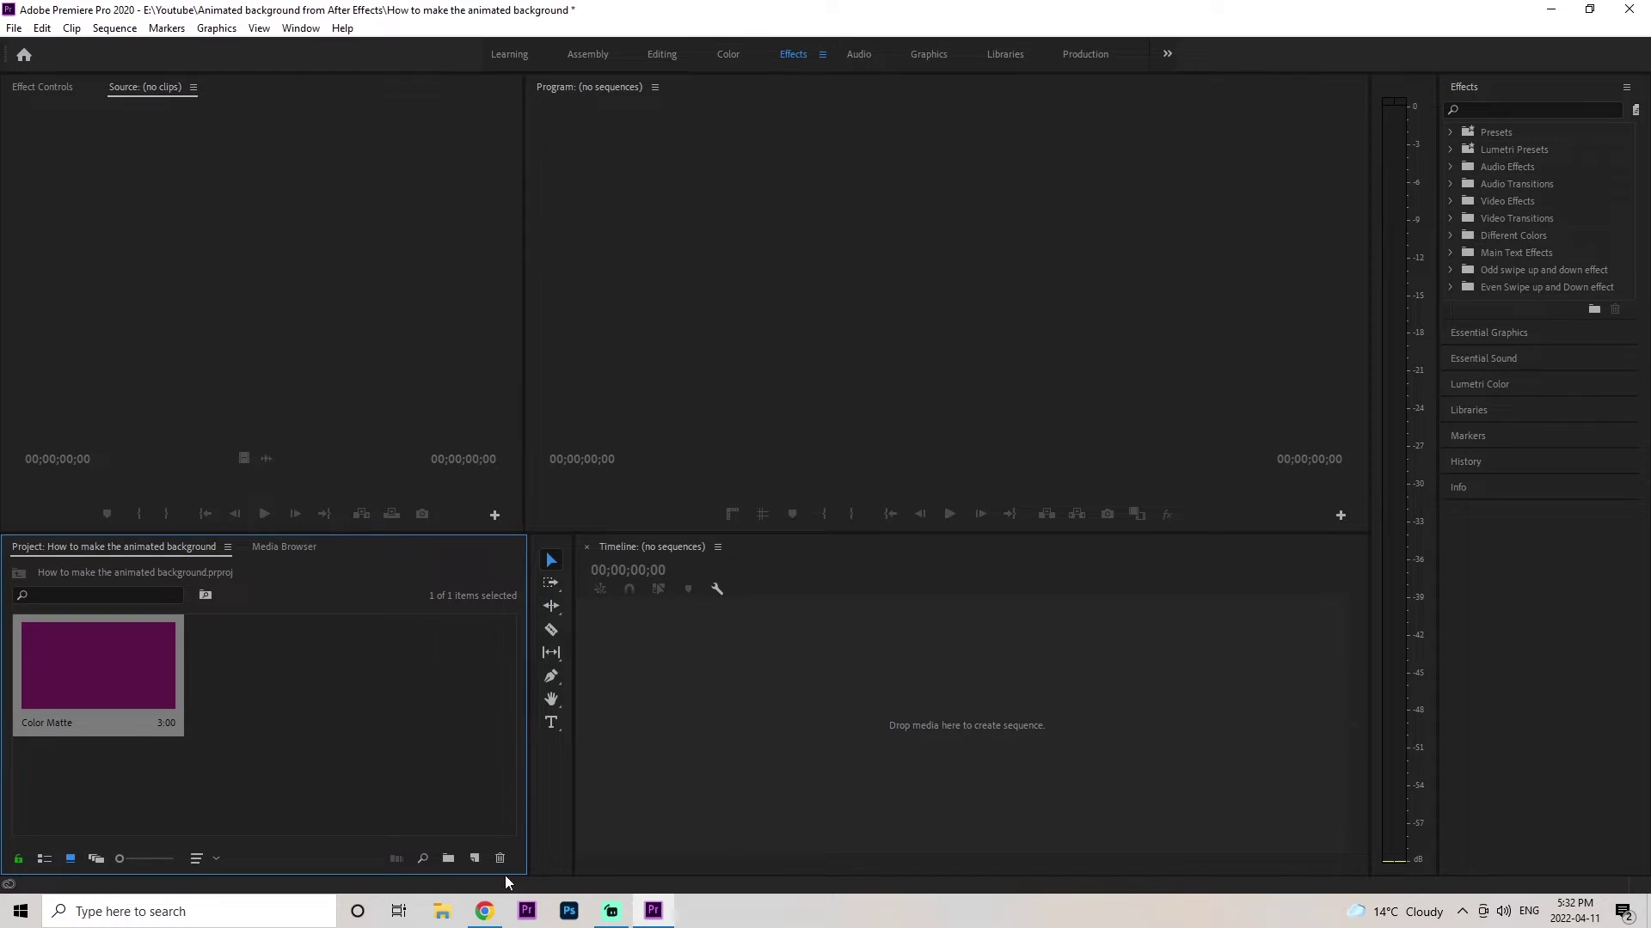
Step: Create a second Color Matte in crimson #95033D with the default name
{"action": "left_click", "coordinate": [474, 858]}
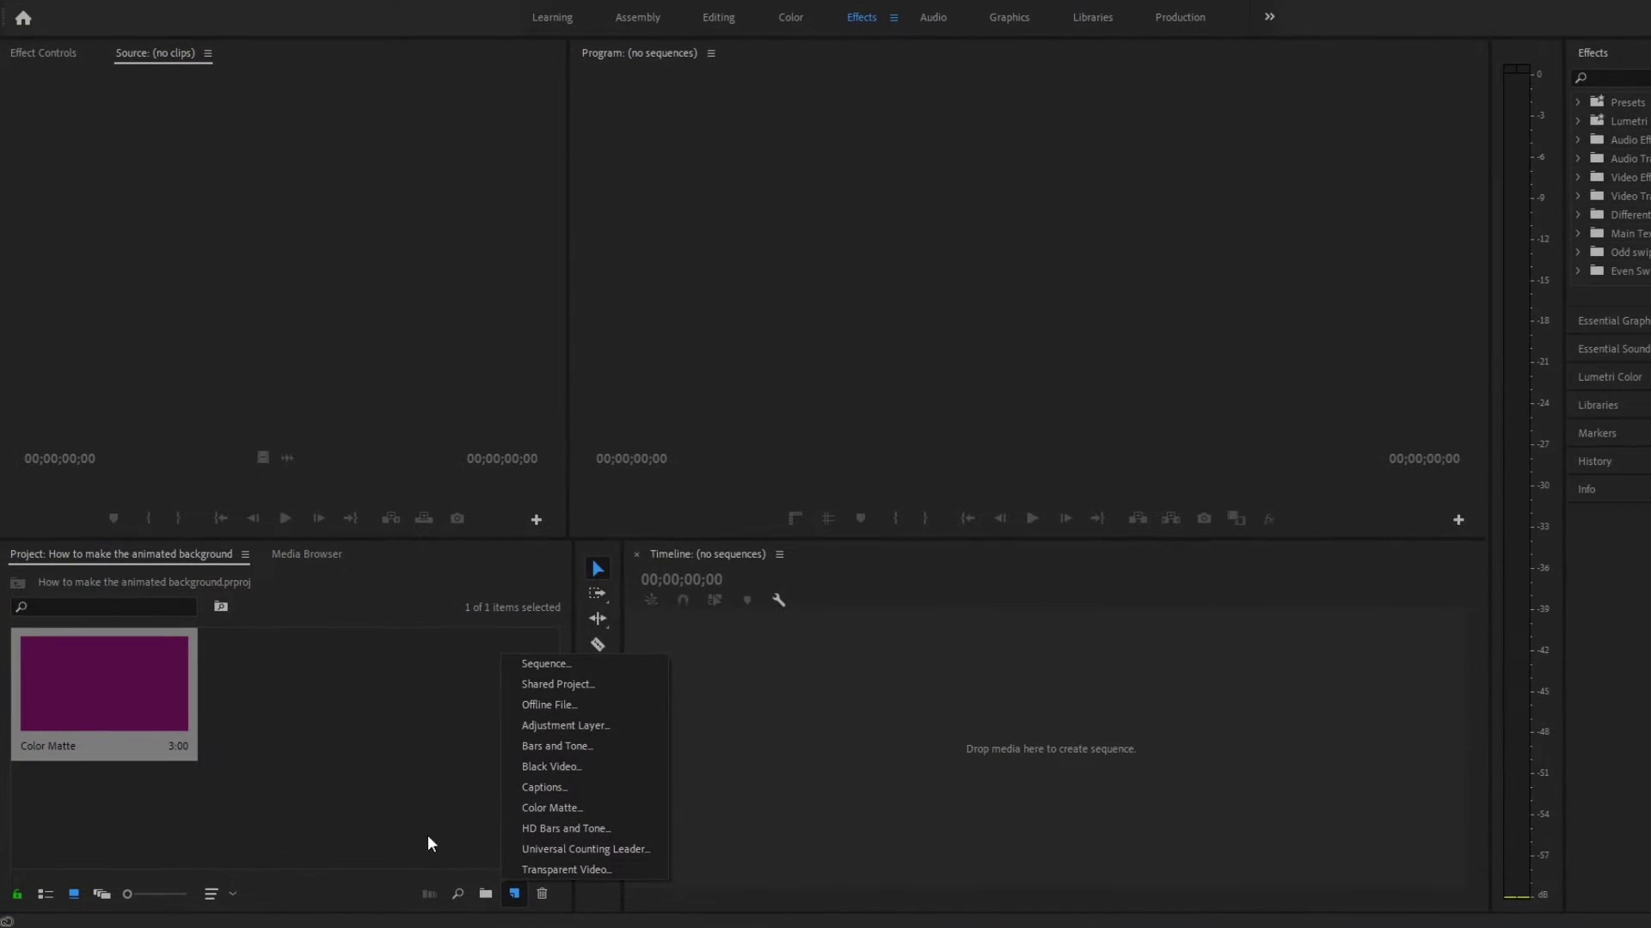
{"action": "left_click", "coordinate": [605, 812]}
{"action": "left_click", "coordinate": [915, 519]}
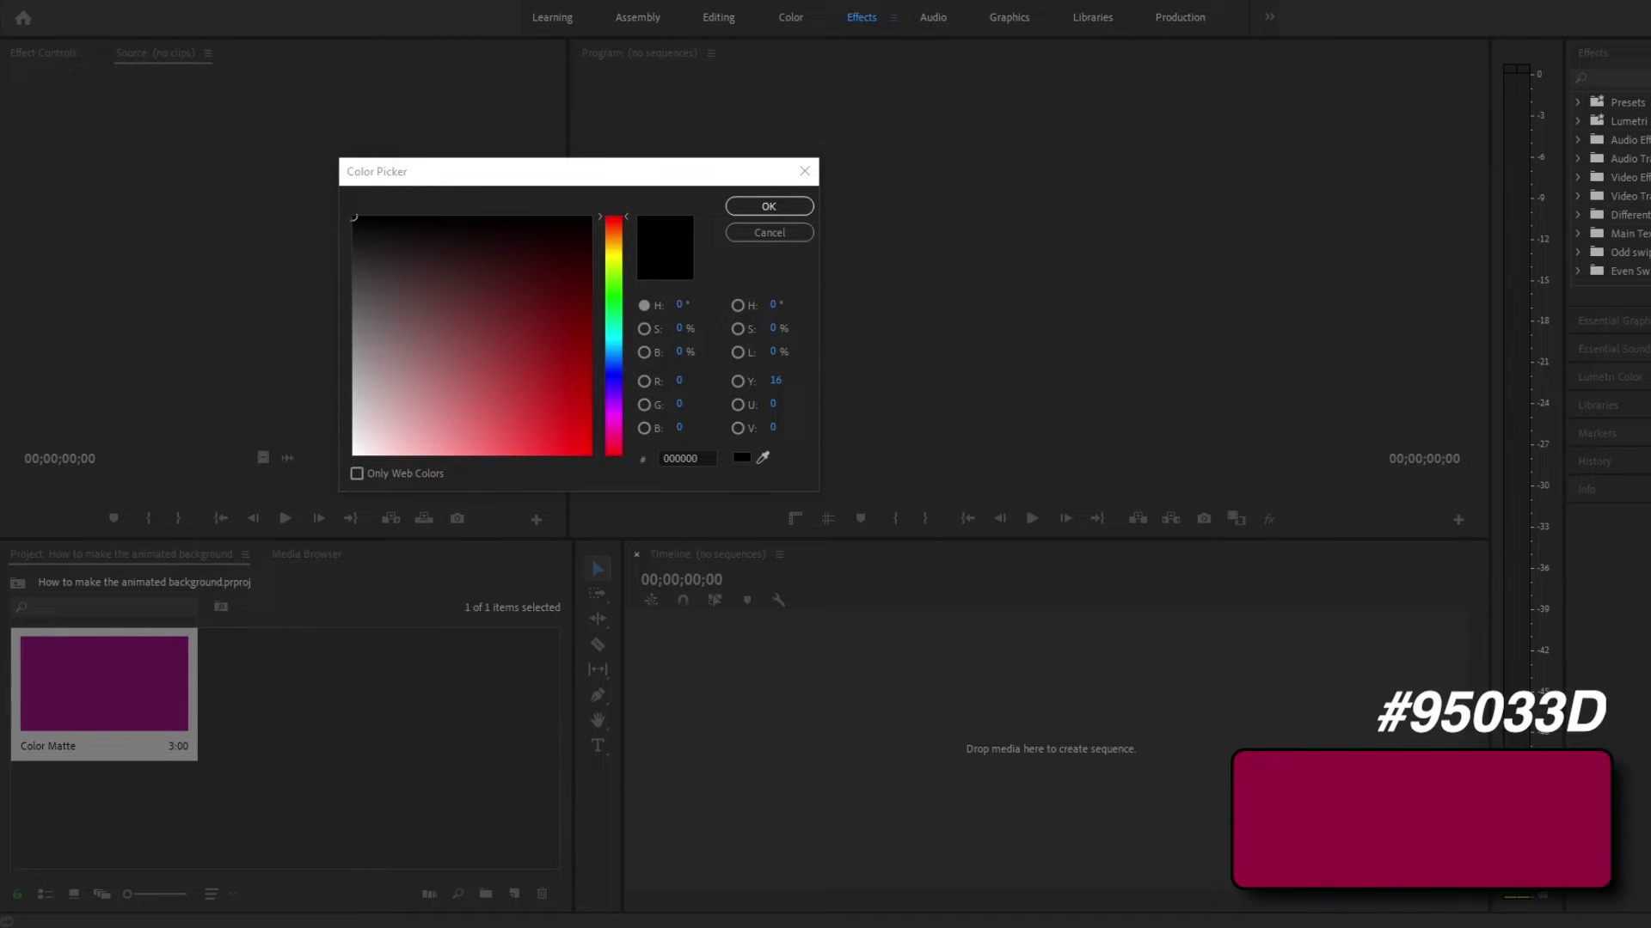
{"action": "left_click", "coordinate": [679, 458]}
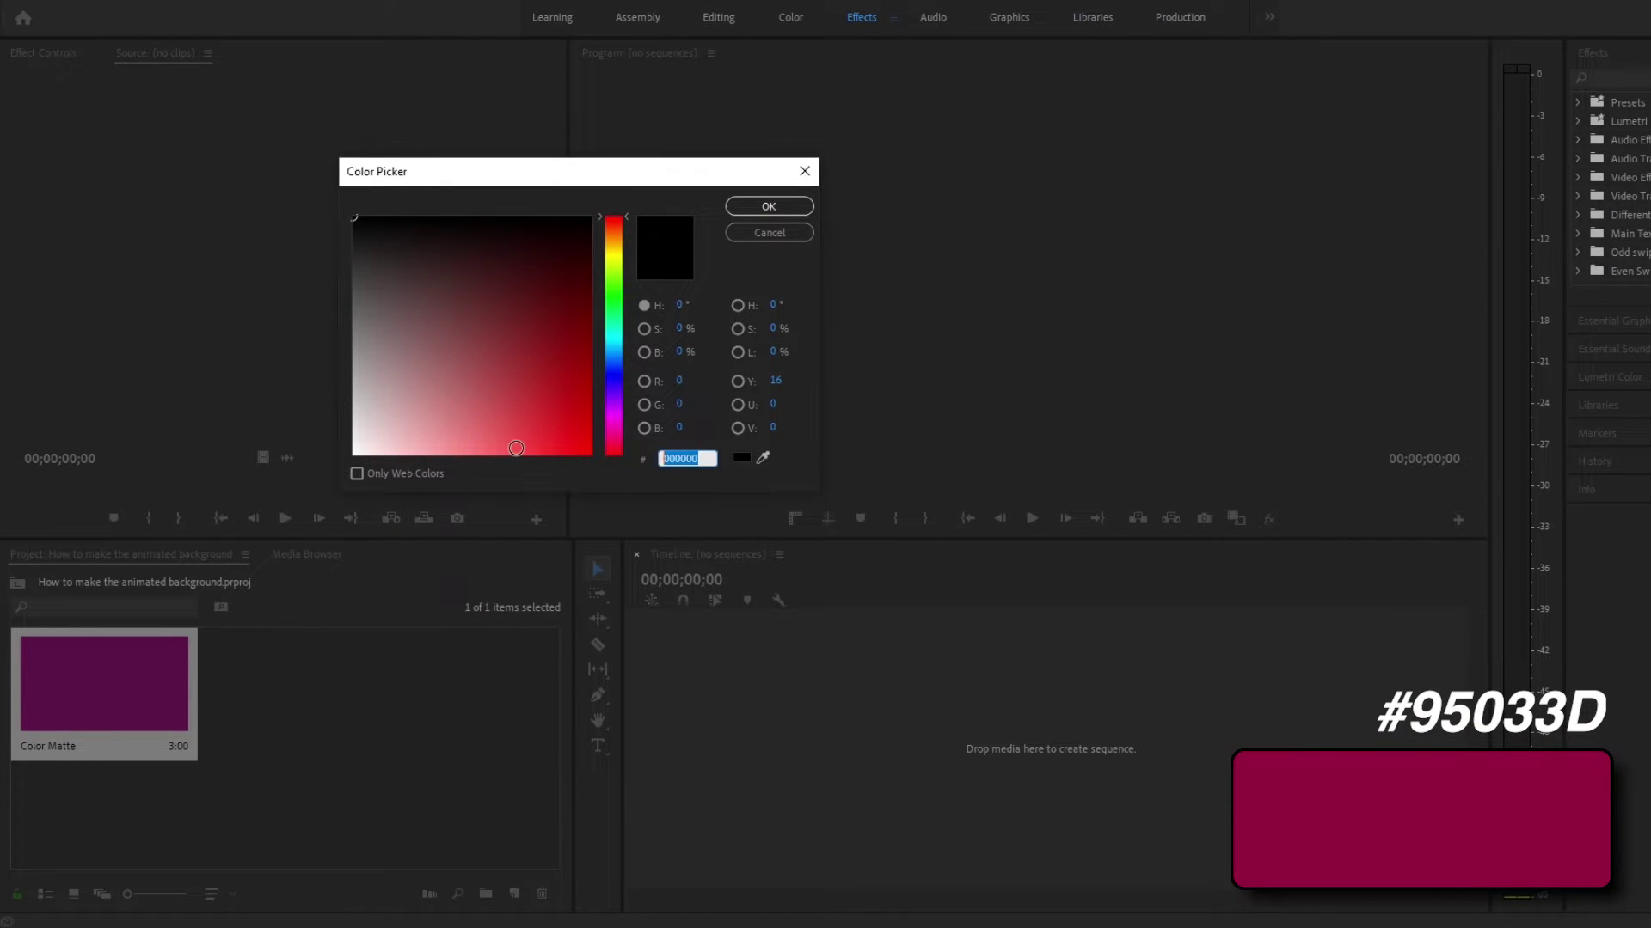
{"action": "type", "text": "95033D"}
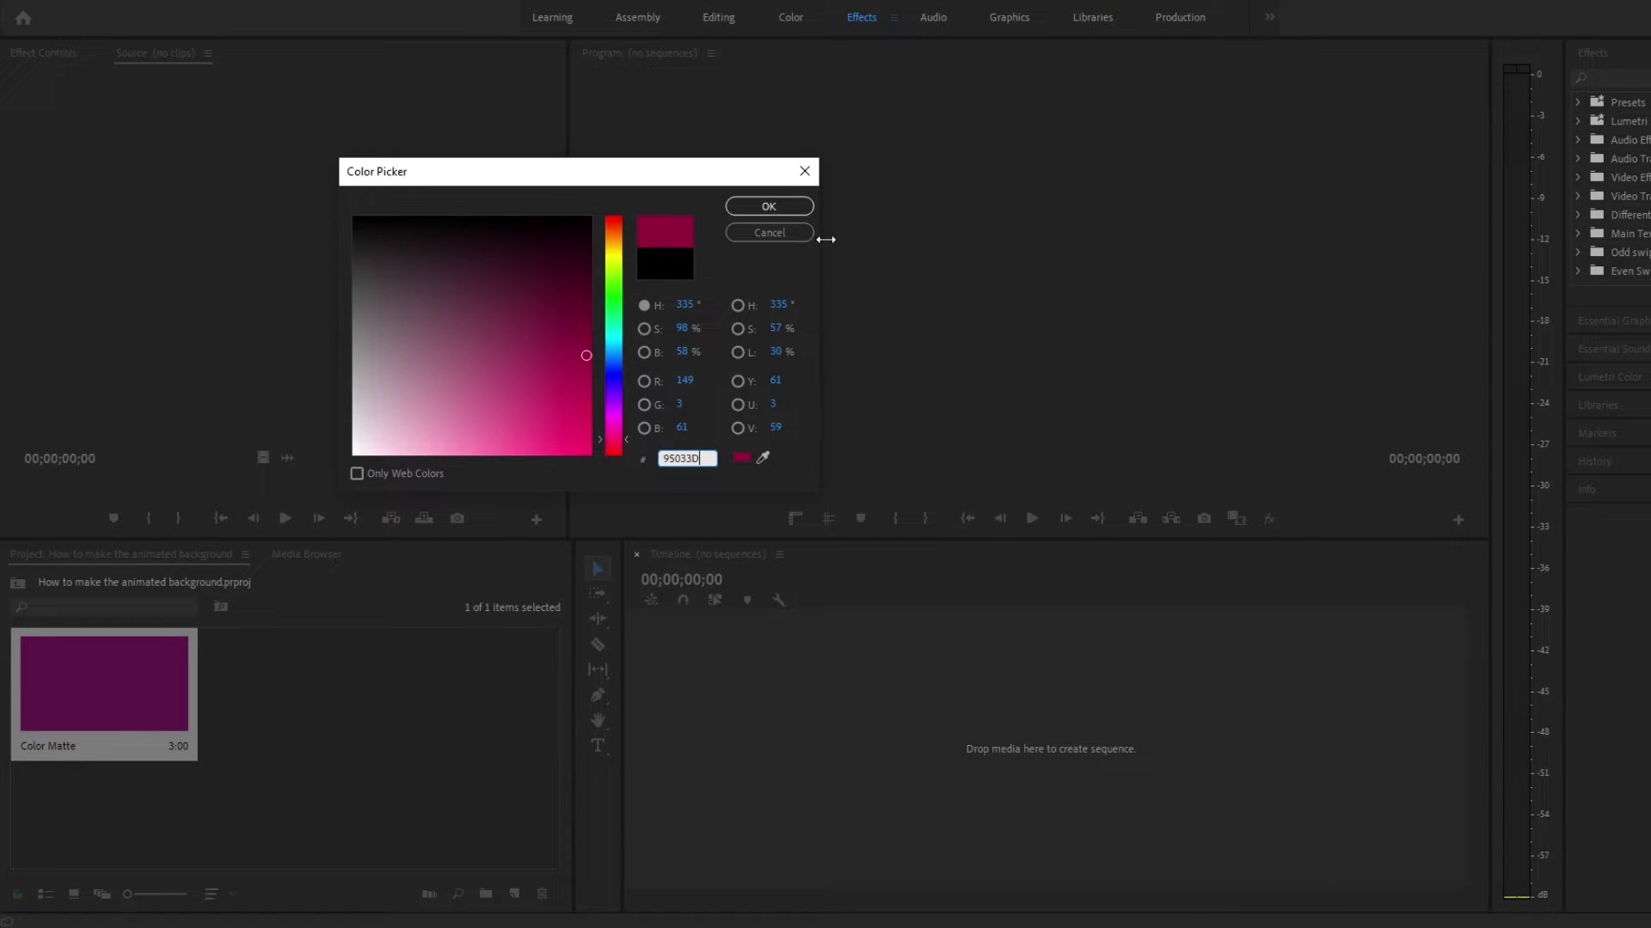
{"action": "left_click", "coordinate": [801, 207]}
{"action": "left_click", "coordinate": [854, 484]}
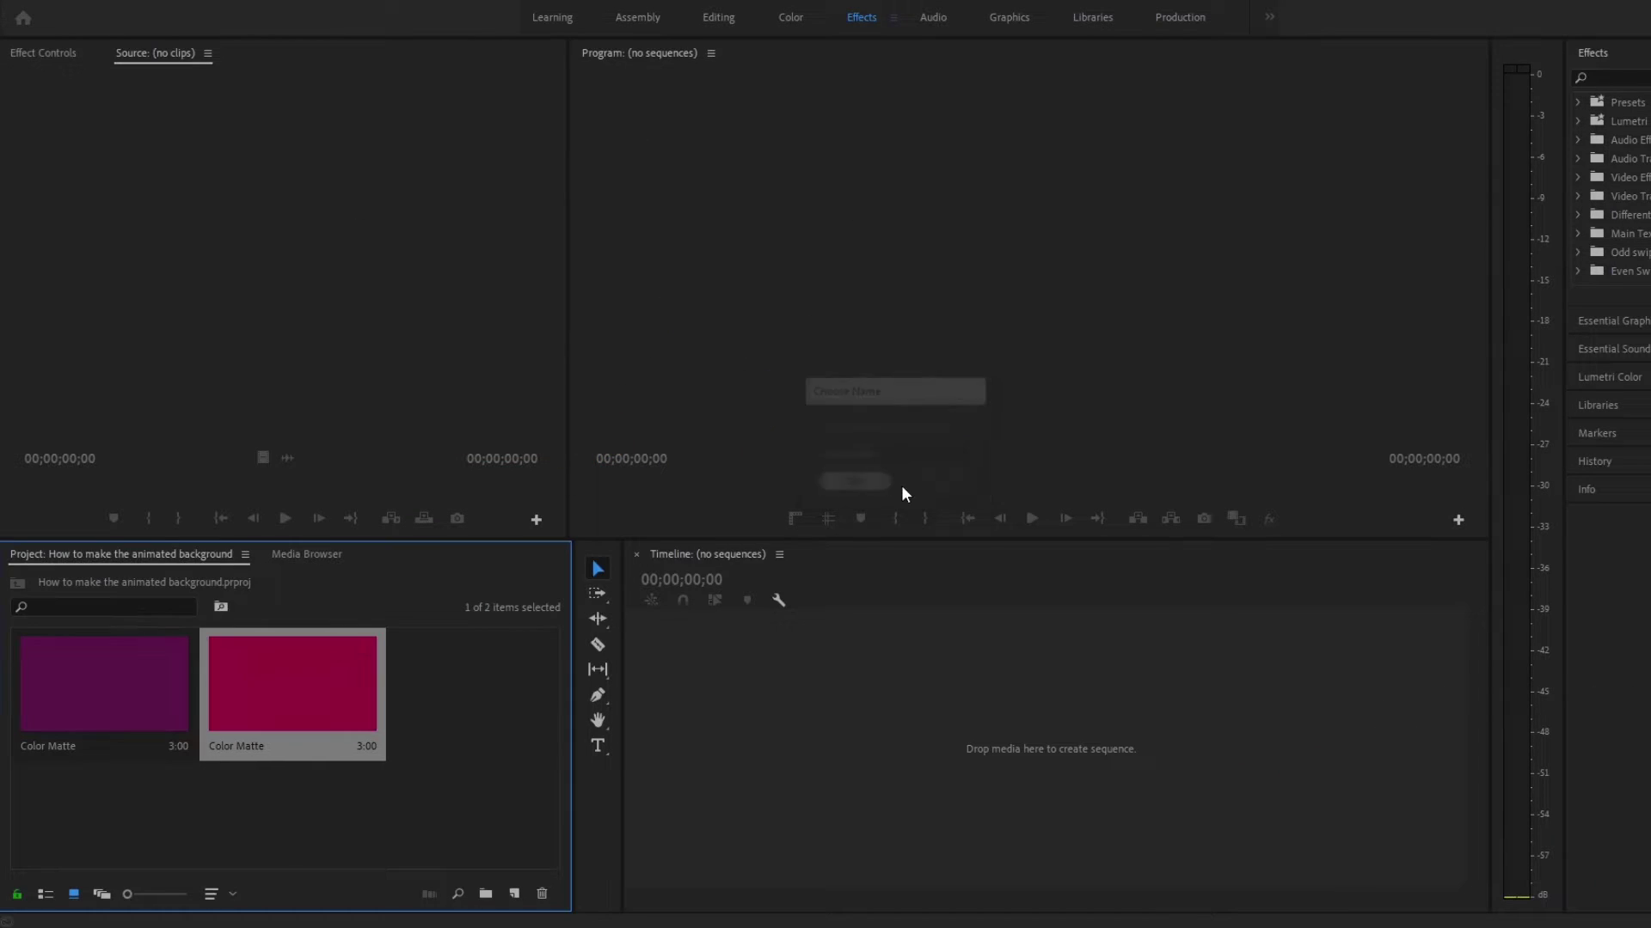
Step: Create a third Color Matte in red #C90035 with the default name
{"action": "left_click", "coordinate": [515, 894]}
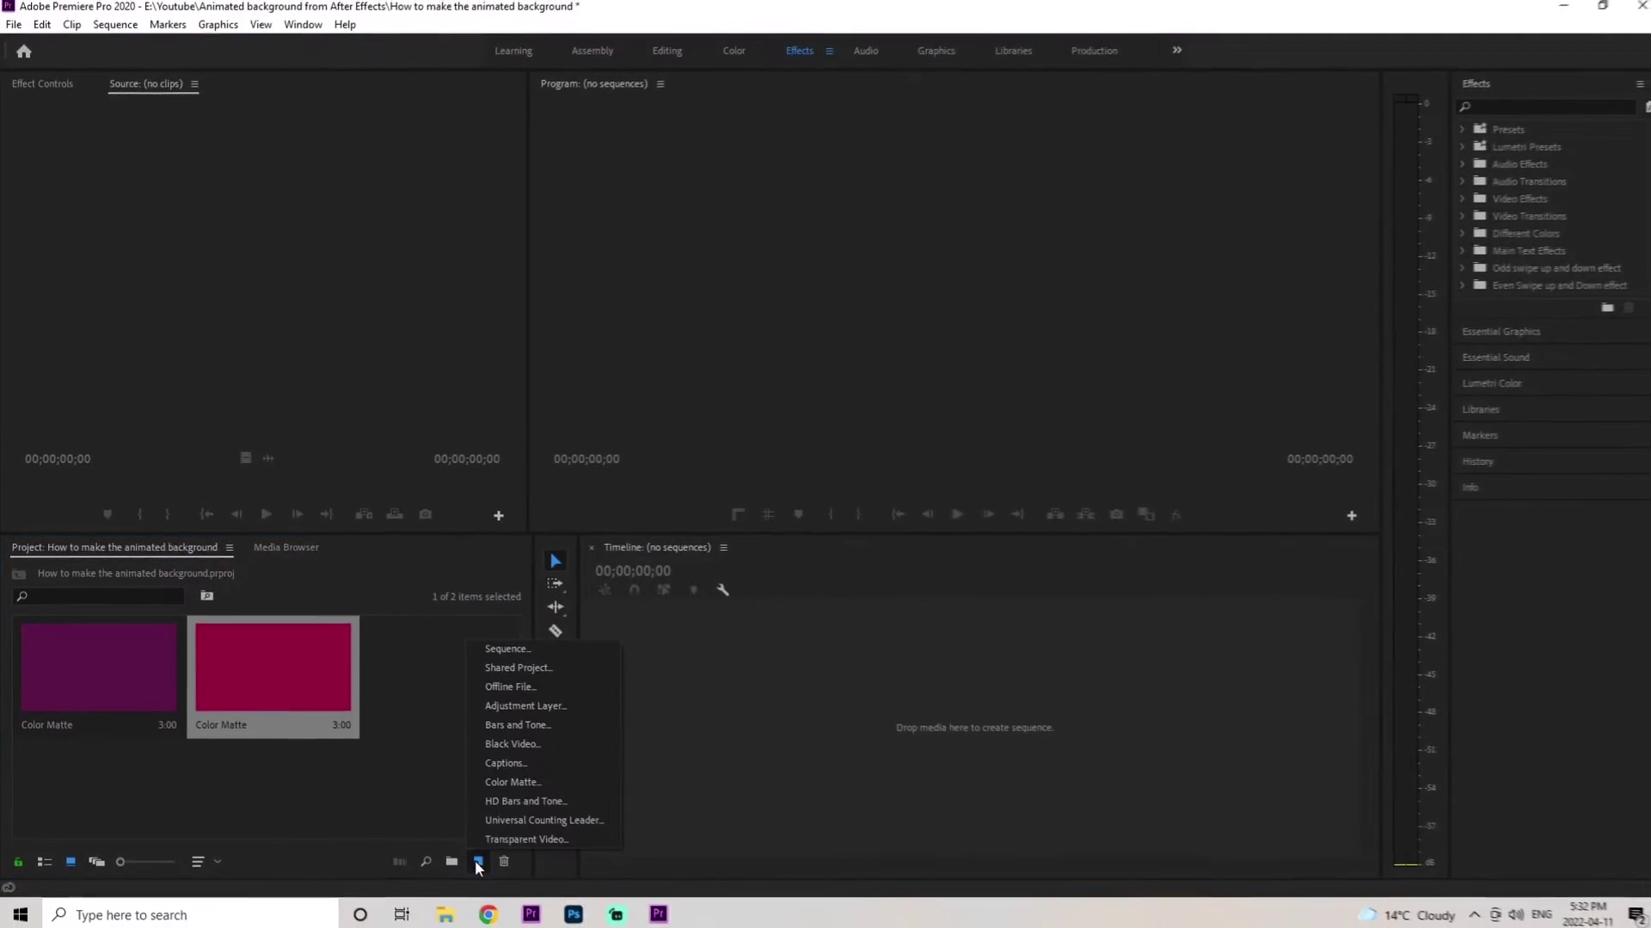
{"action": "left_click", "coordinate": [512, 782]}
{"action": "left_click", "coordinate": [853, 516]}
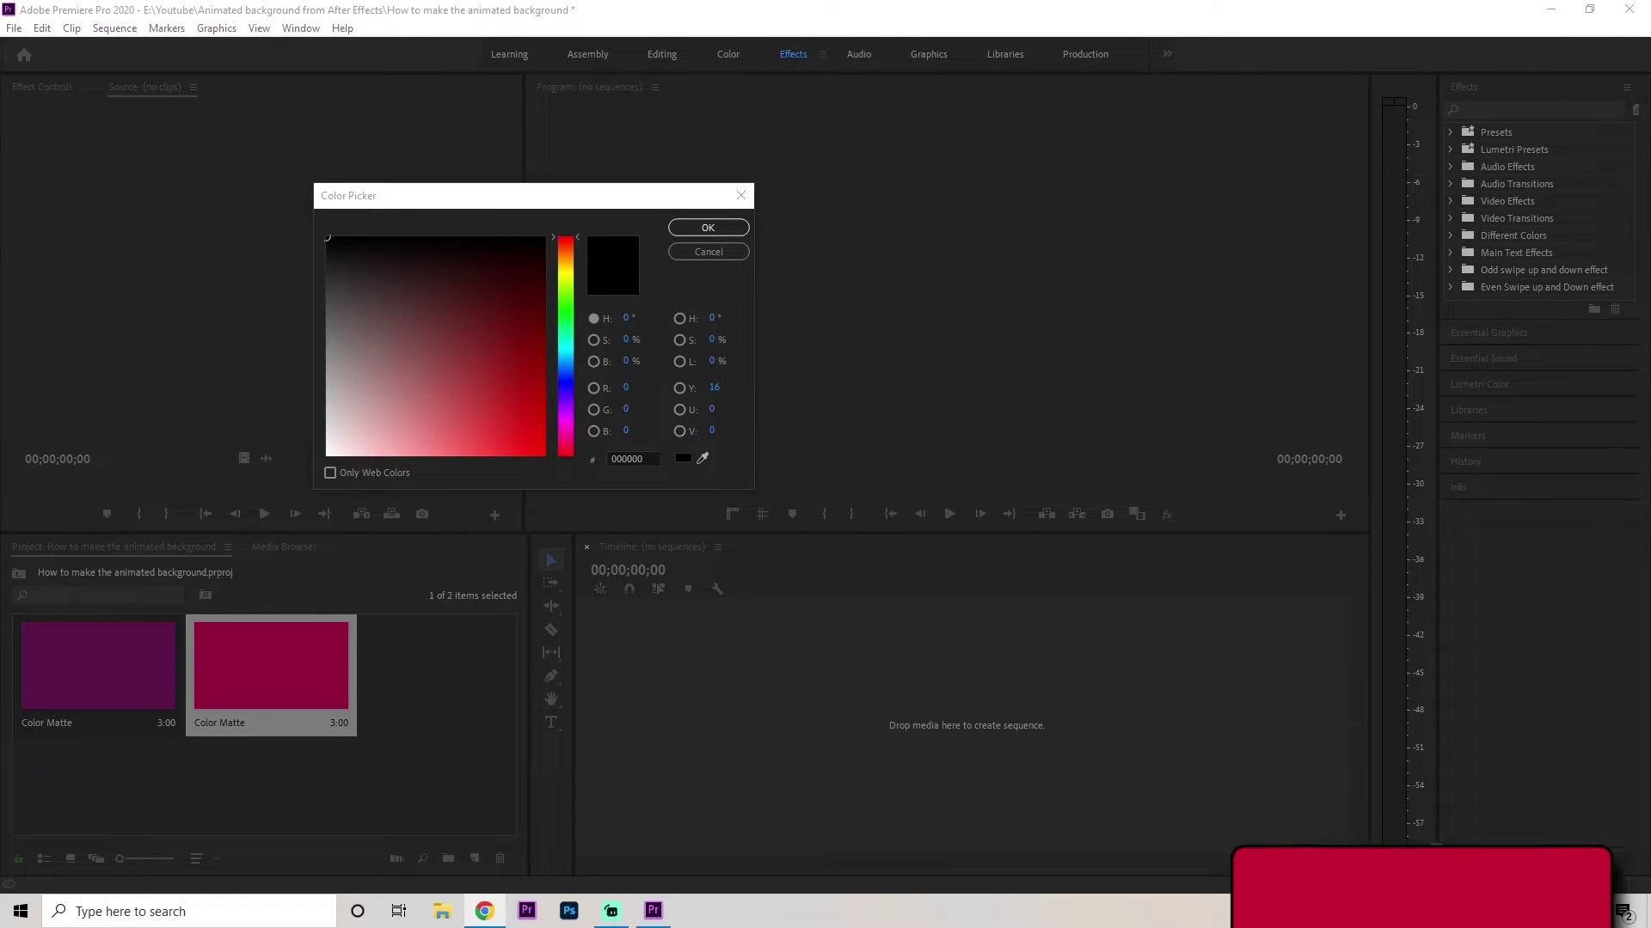
{"action": "double_click", "coordinate": [633, 459]}
{"action": "type", "text": "C90035"}
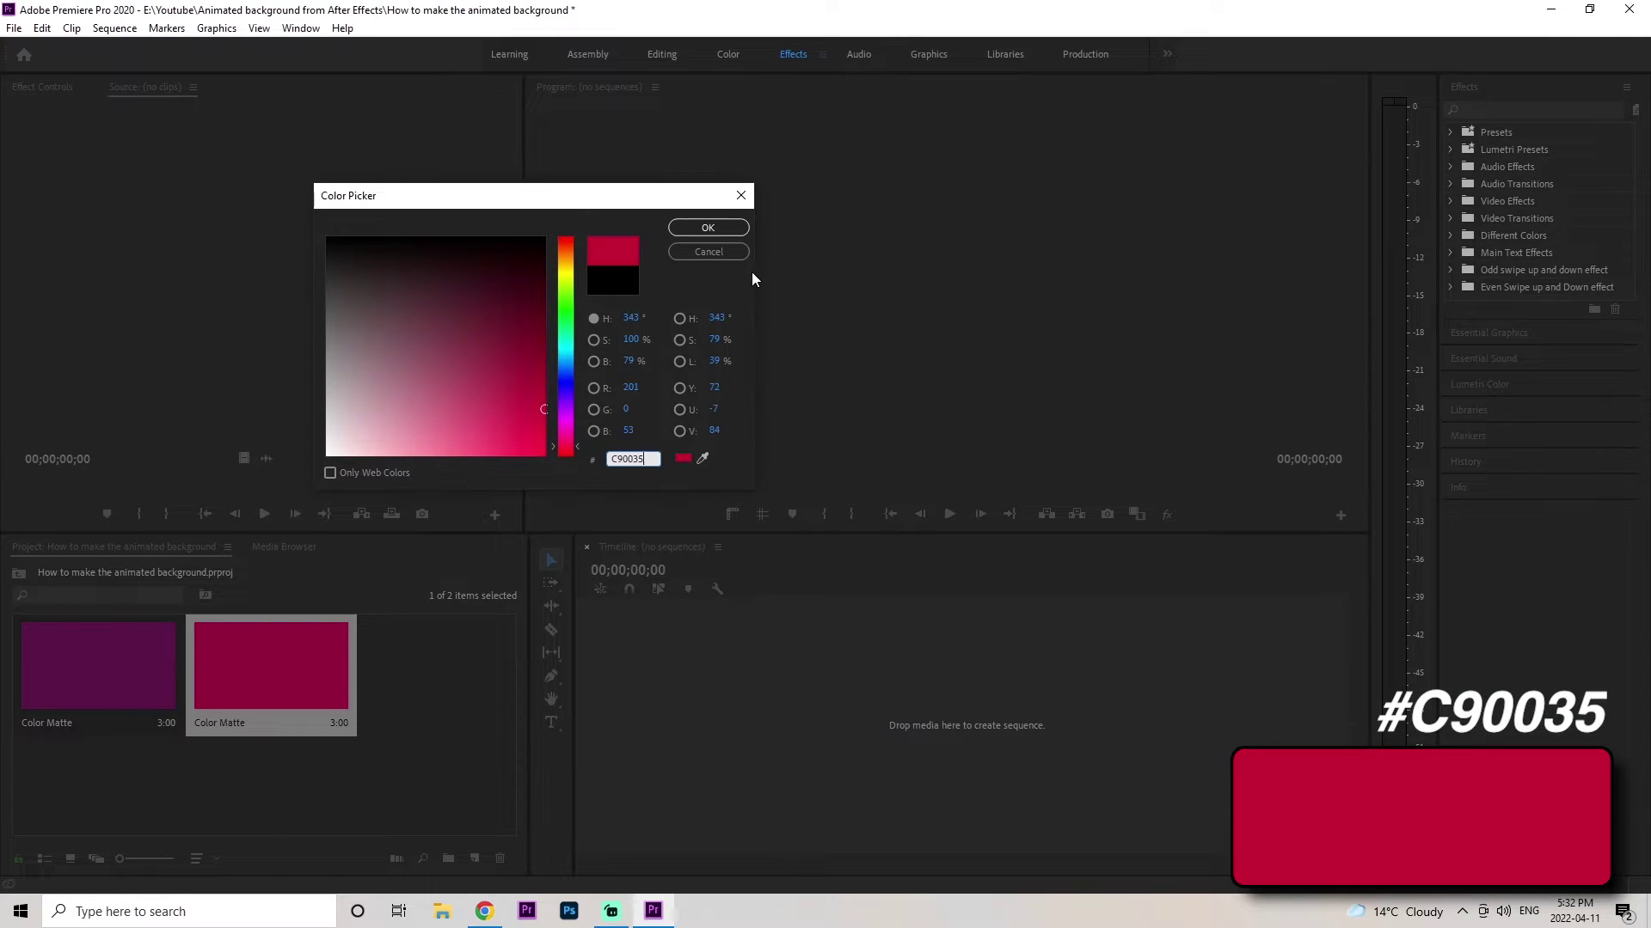
{"action": "left_click", "coordinate": [708, 228]}
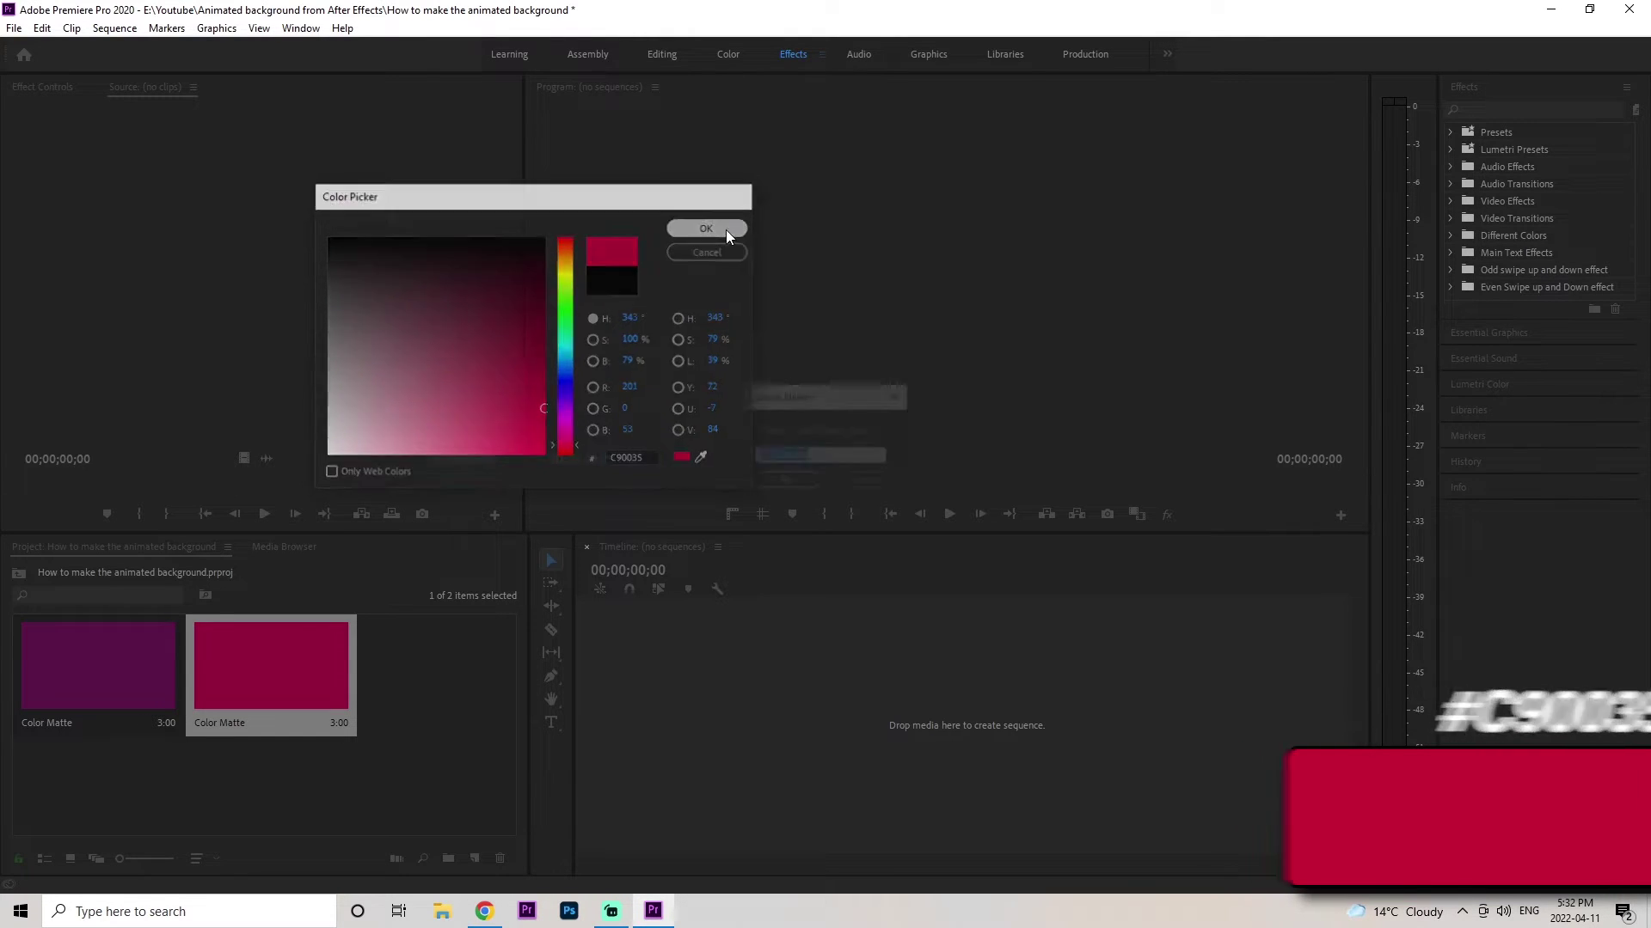
{"action": "left_click", "coordinate": [785, 482]}
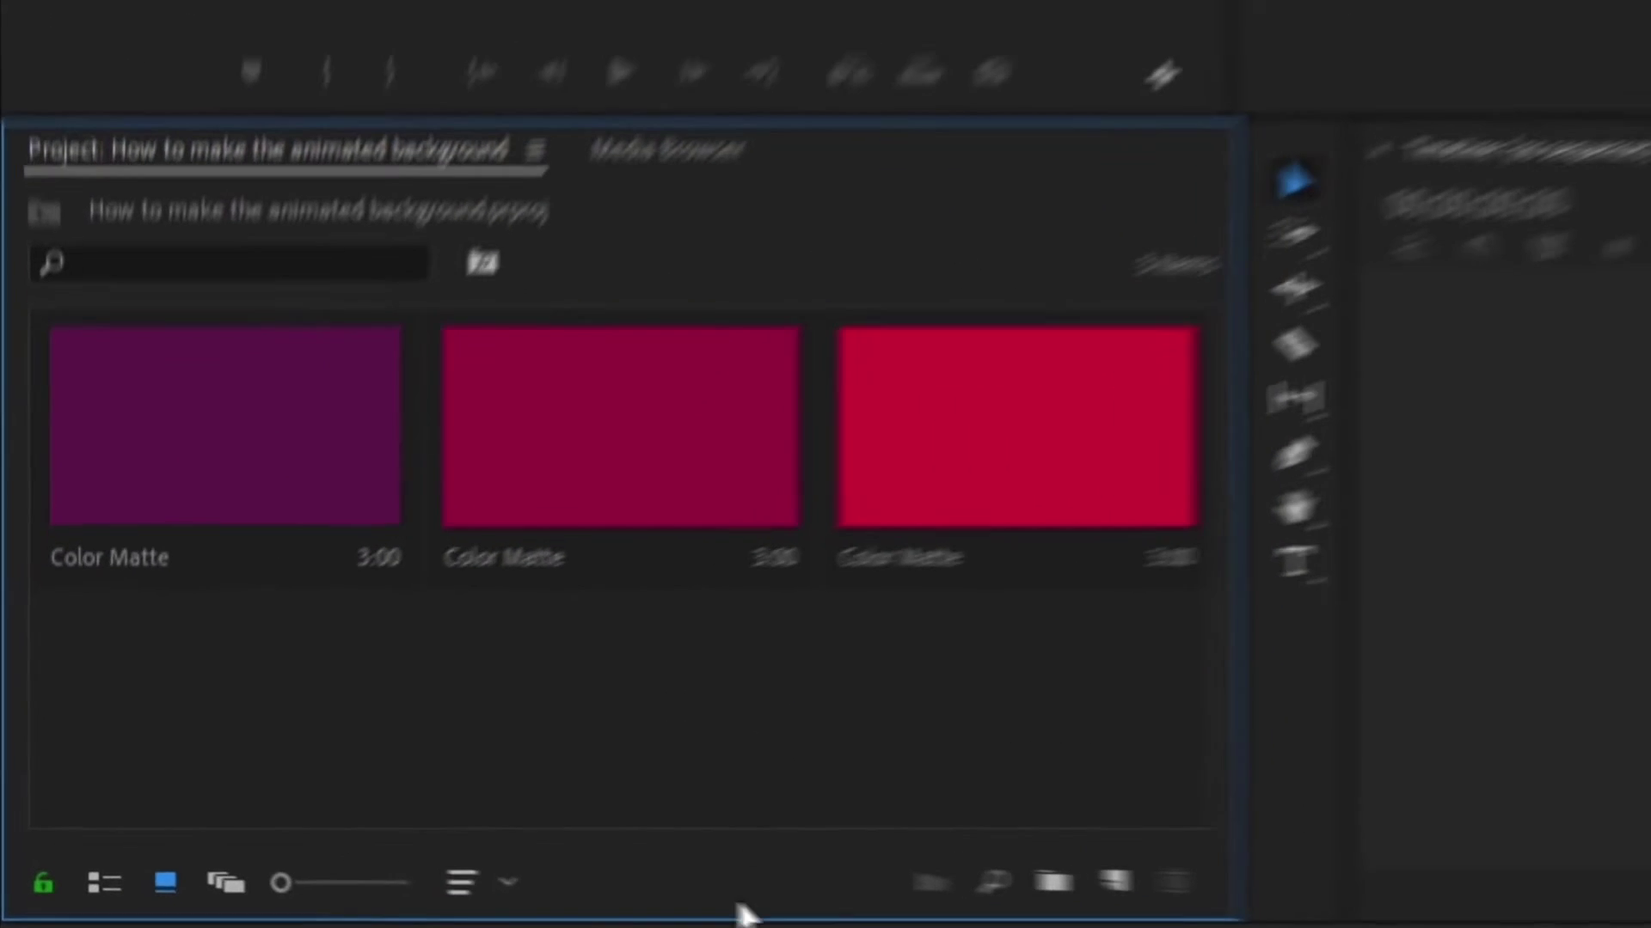
Step: Build a sequence with the purple matte on V1 and crimson matte on V2, trimmed to equal length
{"action": "left_click", "coordinate": [201, 416]}
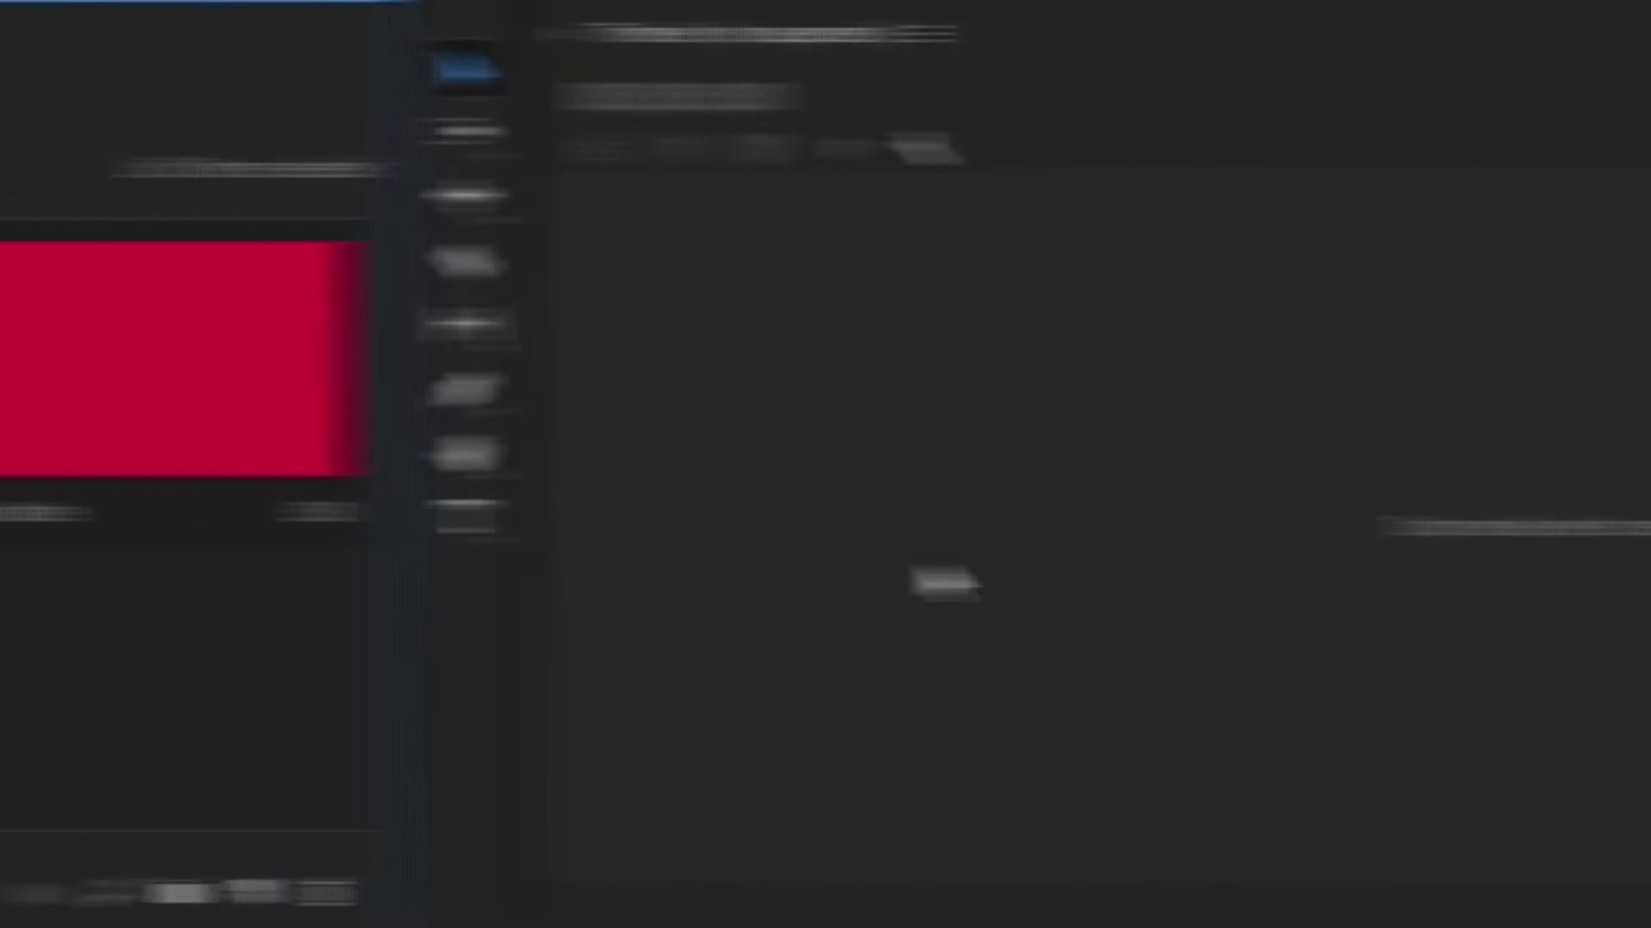
{"action": "left_click_drag", "start_coordinate": [709, 491], "coordinate": [939, 468]}
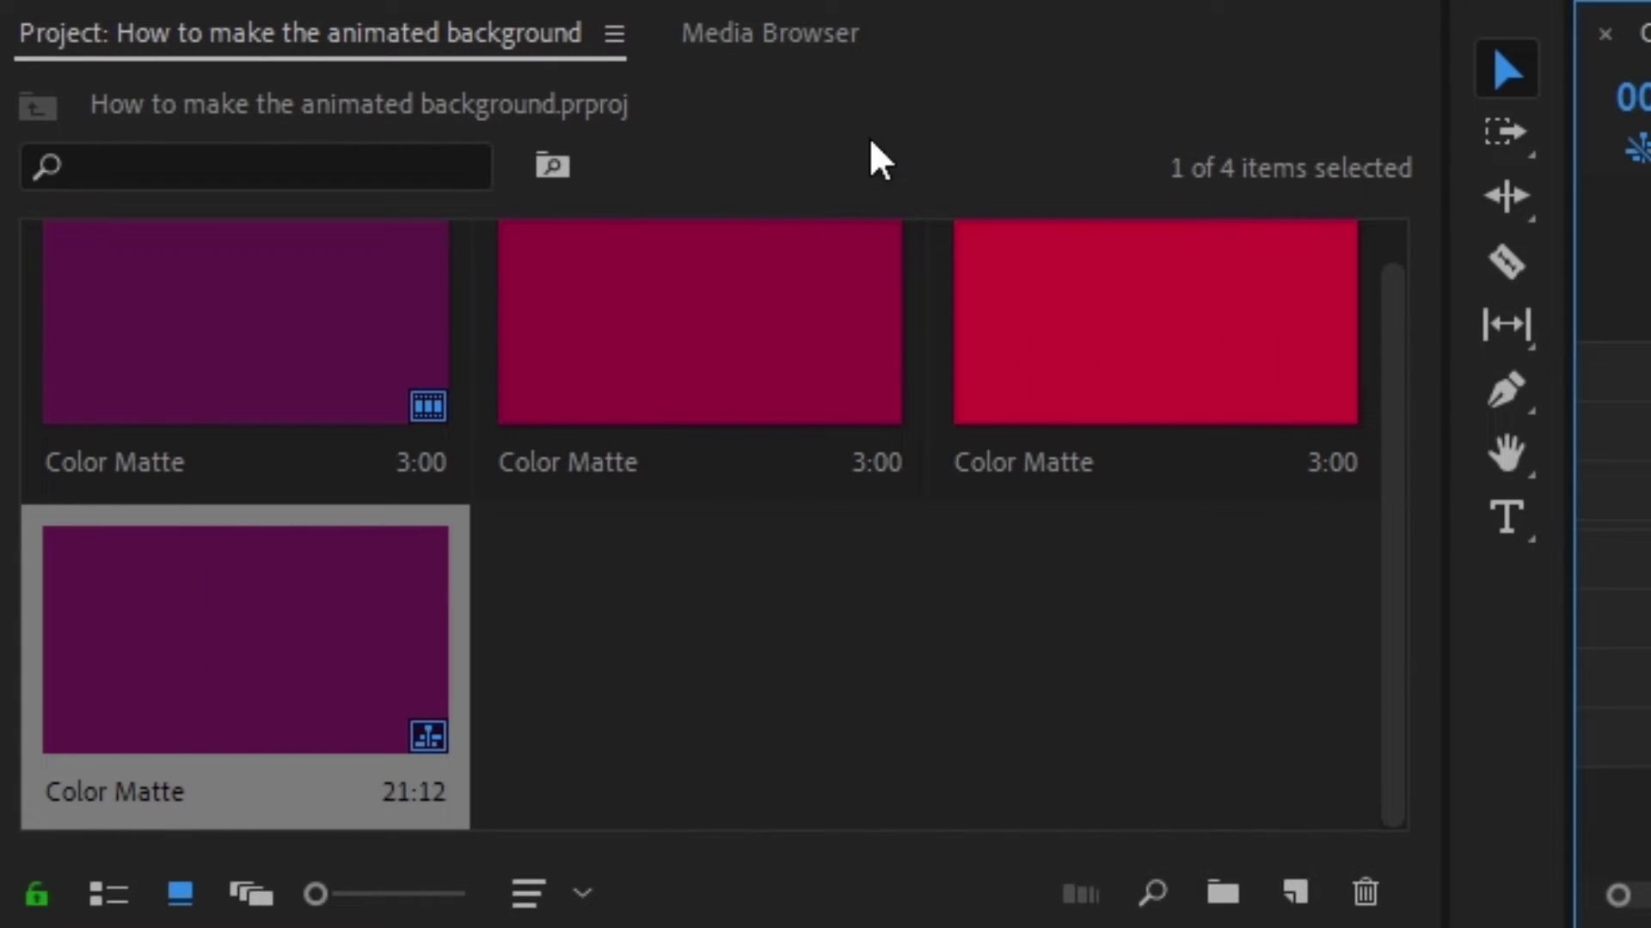
{"action": "left_click", "coordinate": [658, 314]}
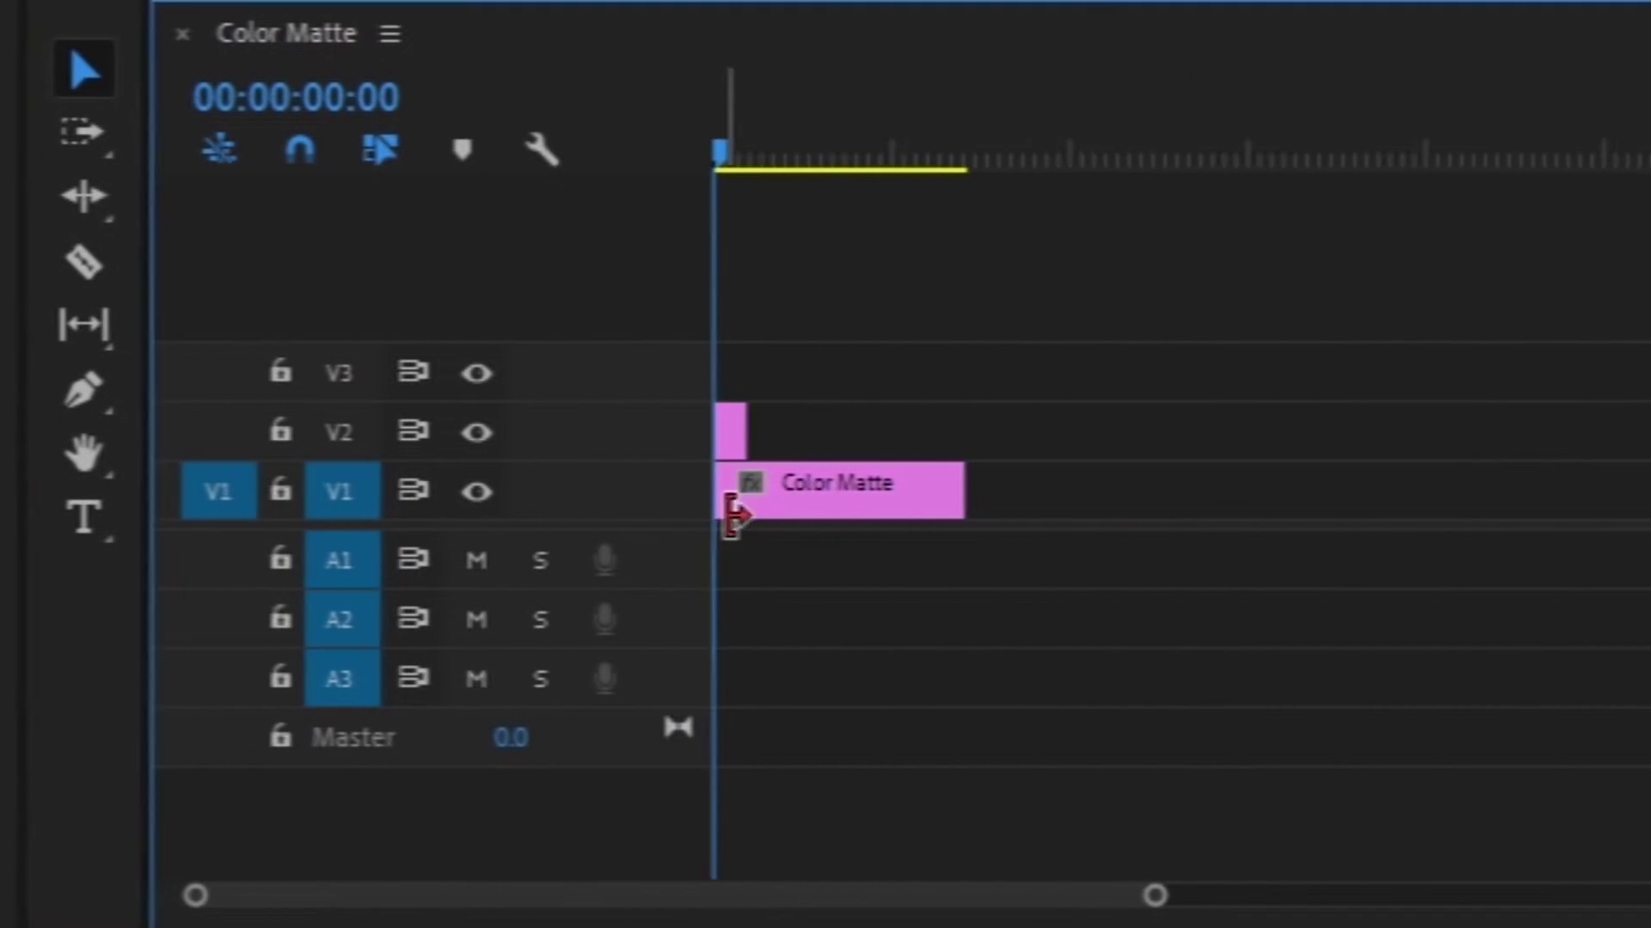
{"action": "left_click_drag", "start_coordinate": [730, 431], "coordinate": [950, 437]}
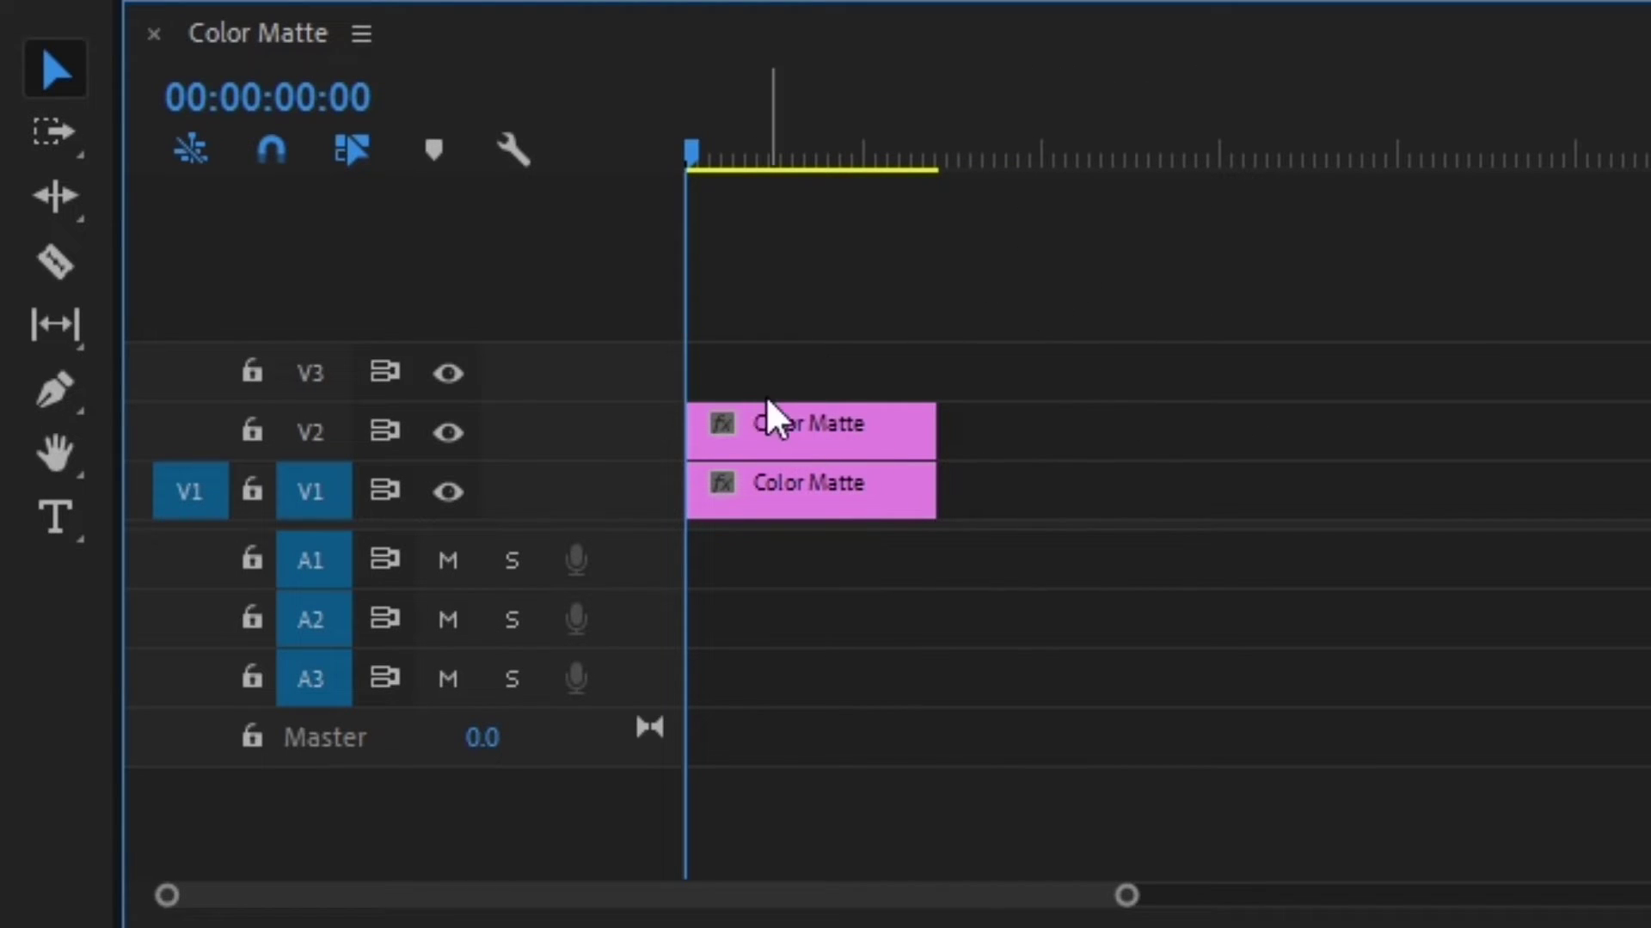
{"action": "left_click", "coordinate": [815, 440]}
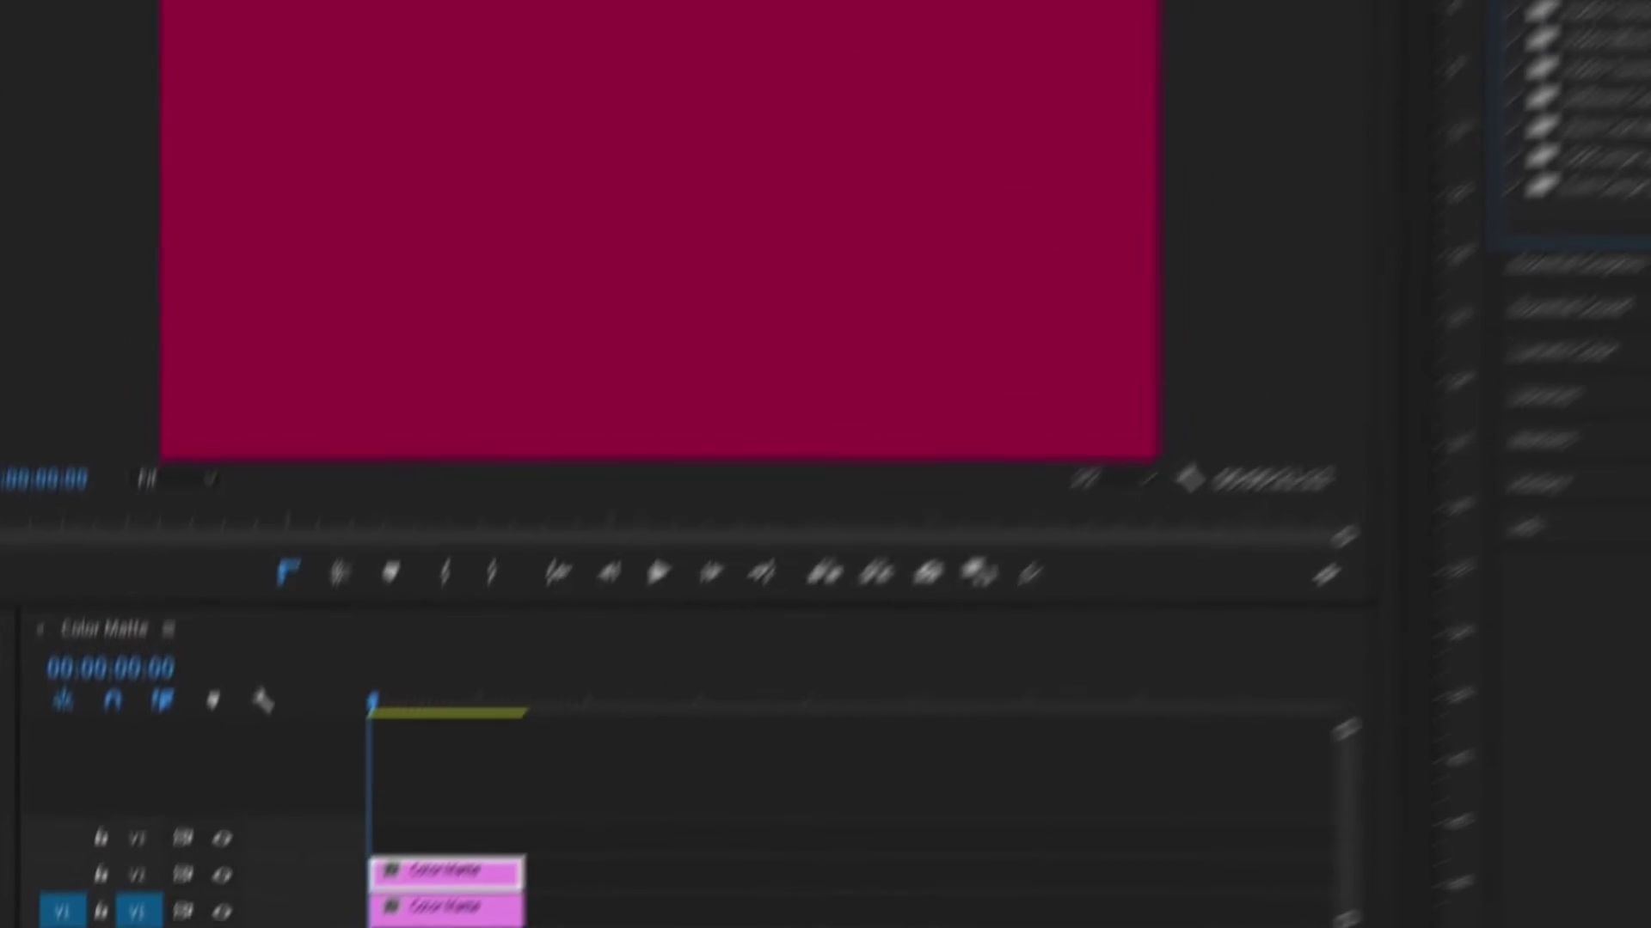
Step: Apply Transform to the crimson clip and push its Position Y down to about 1300
{"action": "left_click", "coordinate": [1509, 51]}
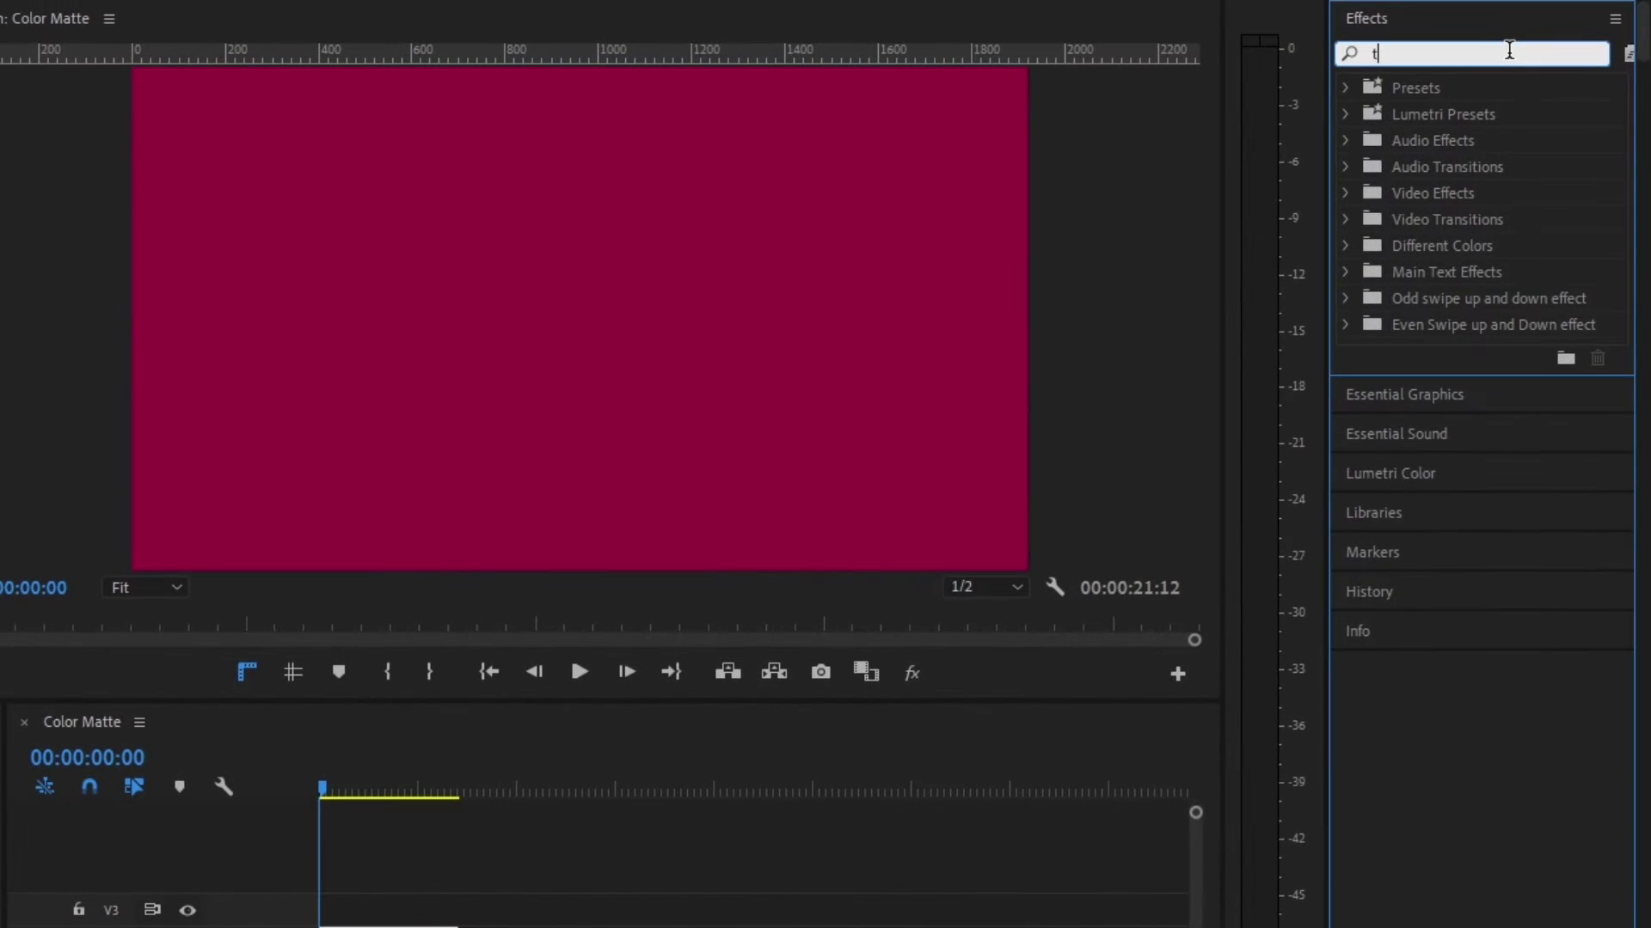
{"action": "type", "text": "transf"}
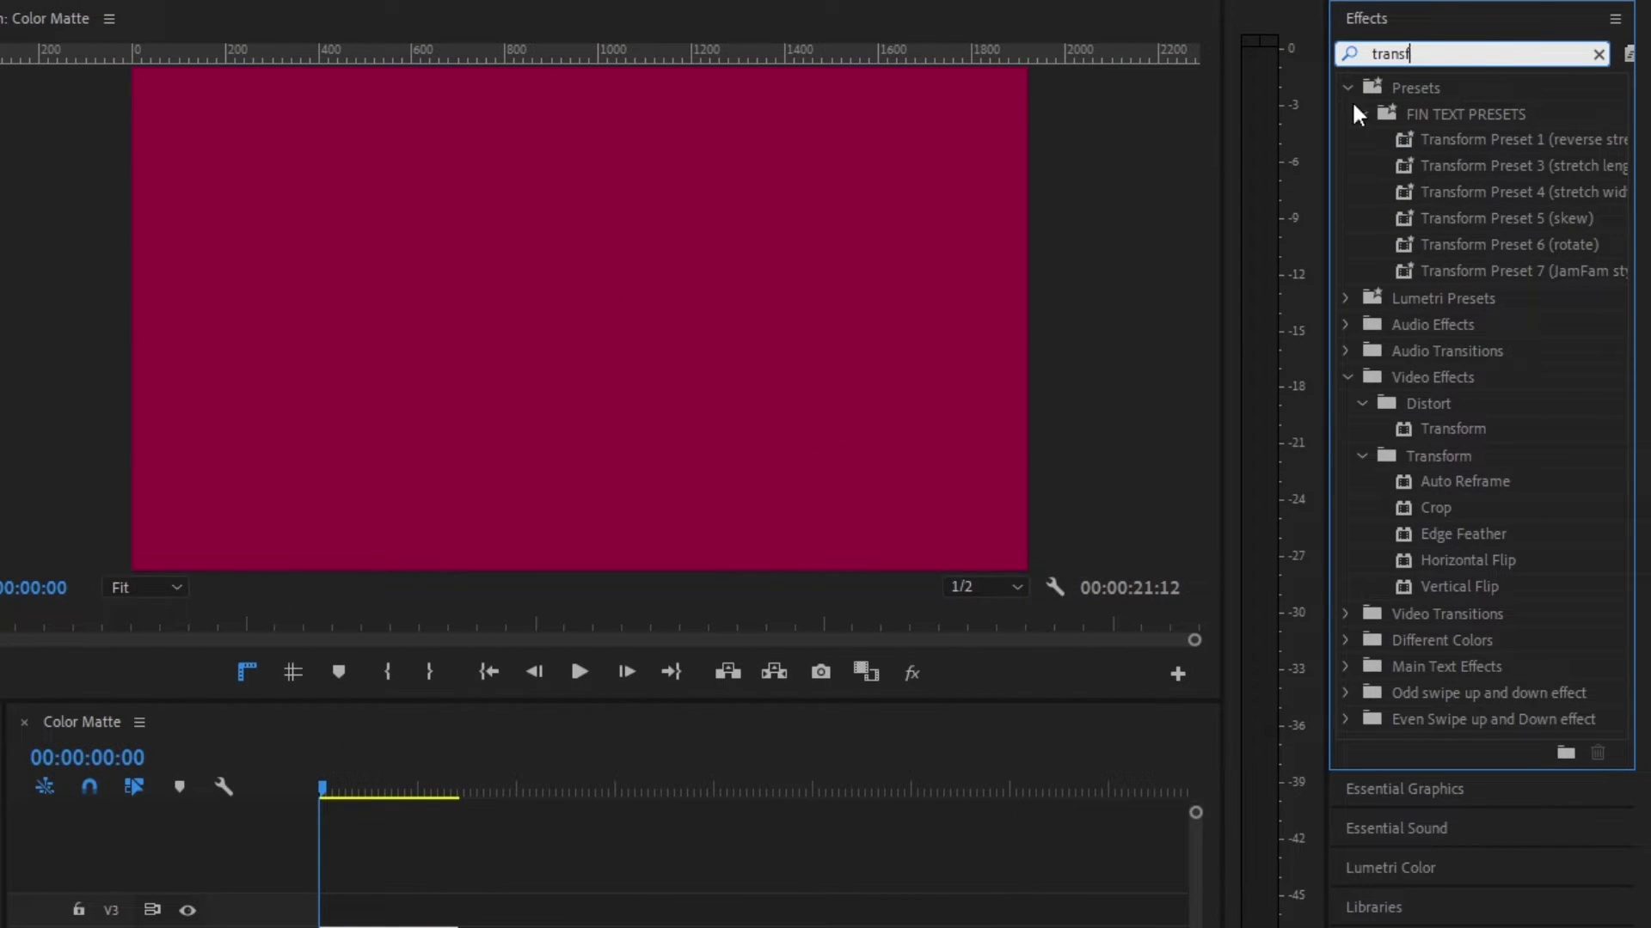
{"action": "left_click", "coordinate": [1446, 427]}
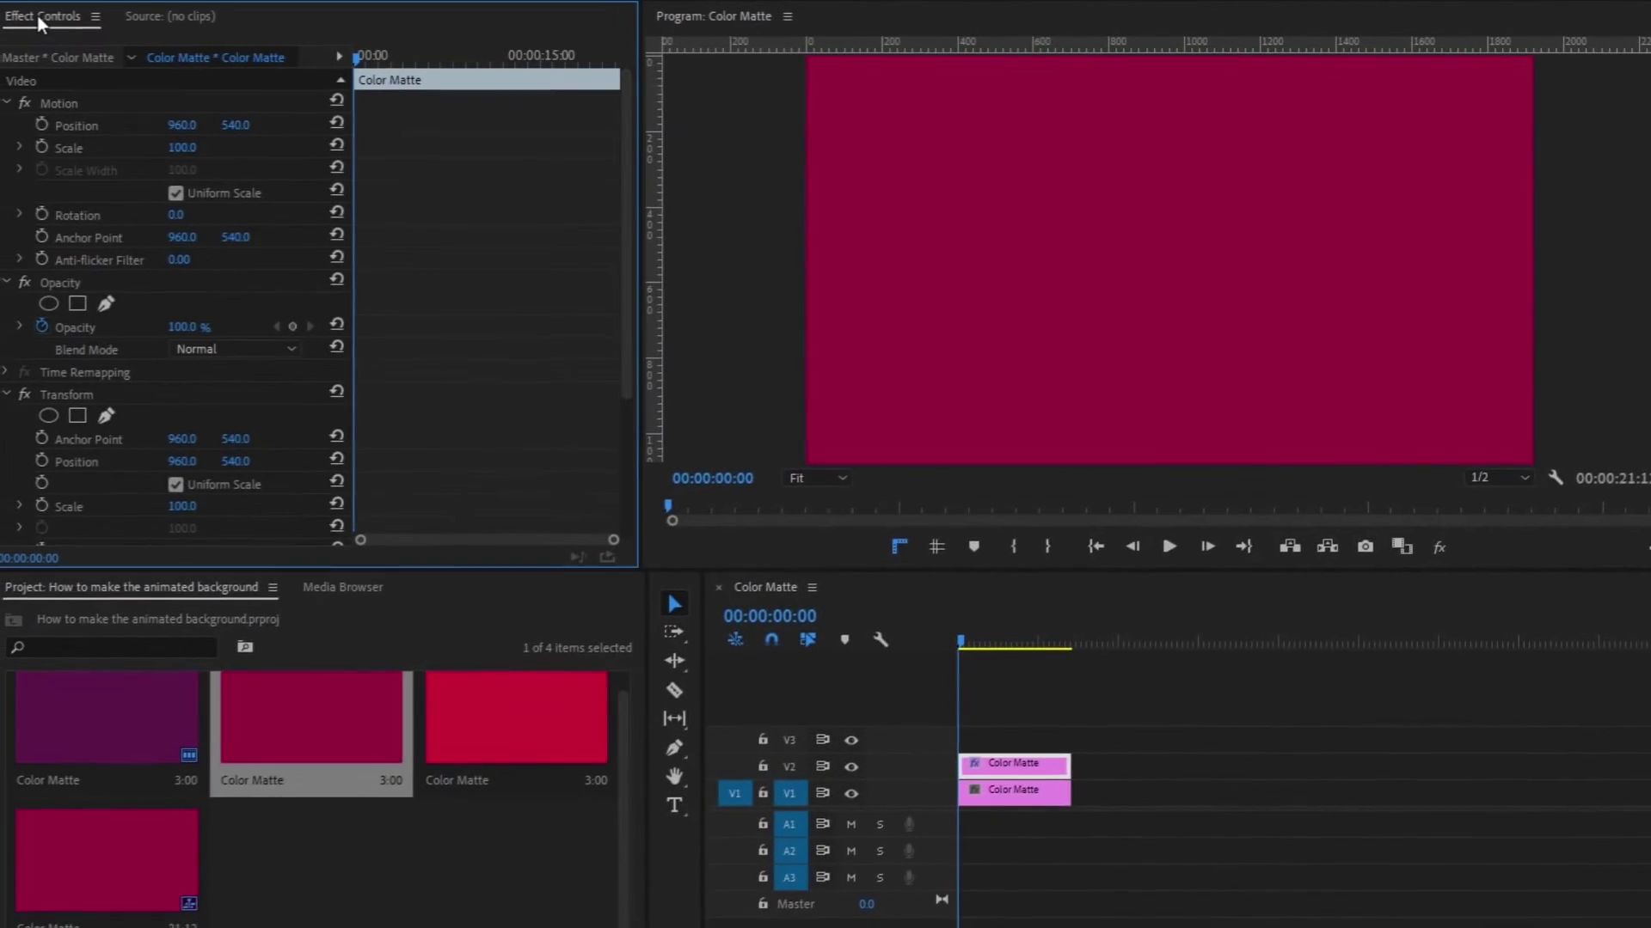
{"action": "left_click_drag", "start_coordinate": [634, 368], "coordinate": [628, 495]}
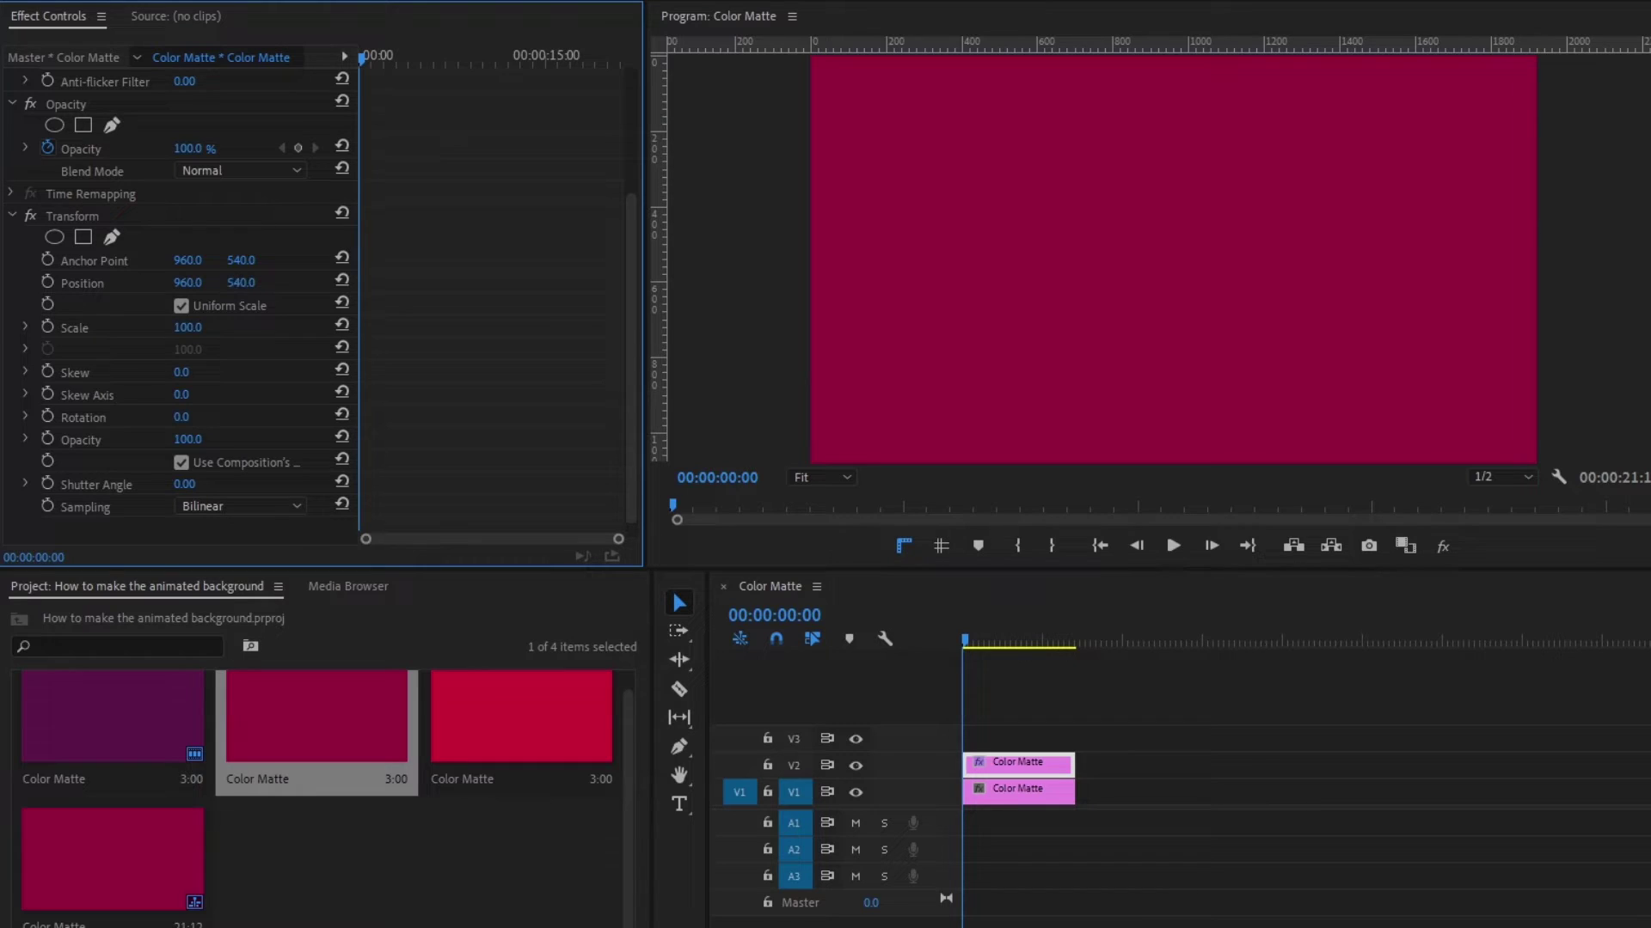
{"action": "left_click_drag", "start_coordinate": [241, 282], "coordinate": [890, 282]}
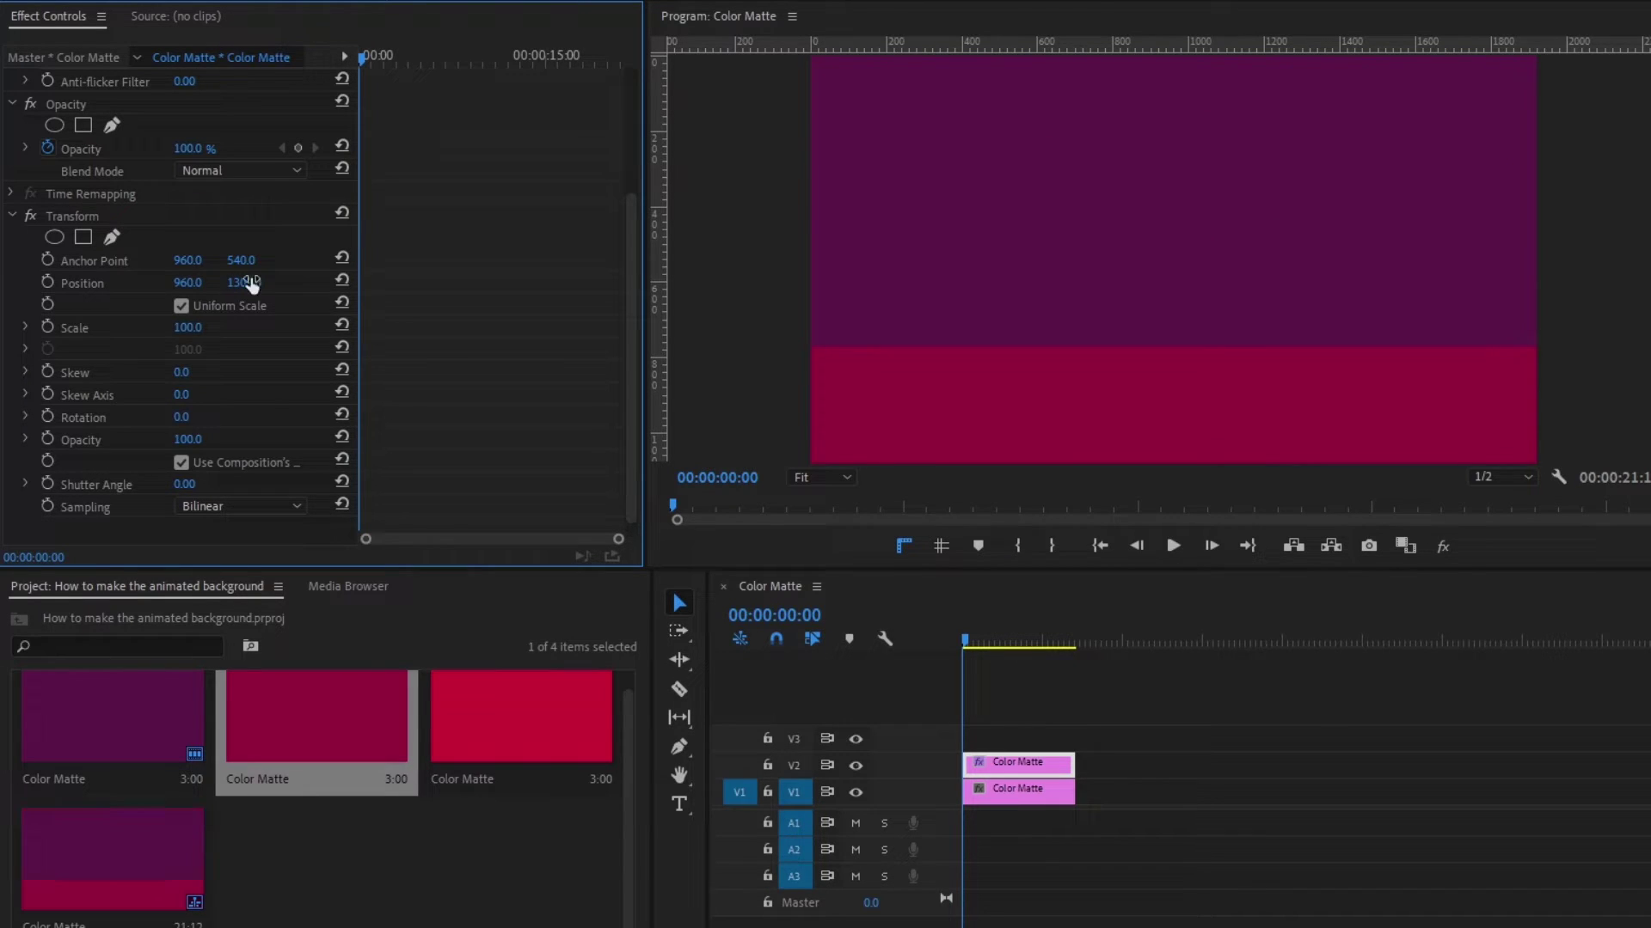
{"action": "left_click", "coordinate": [250, 277]}
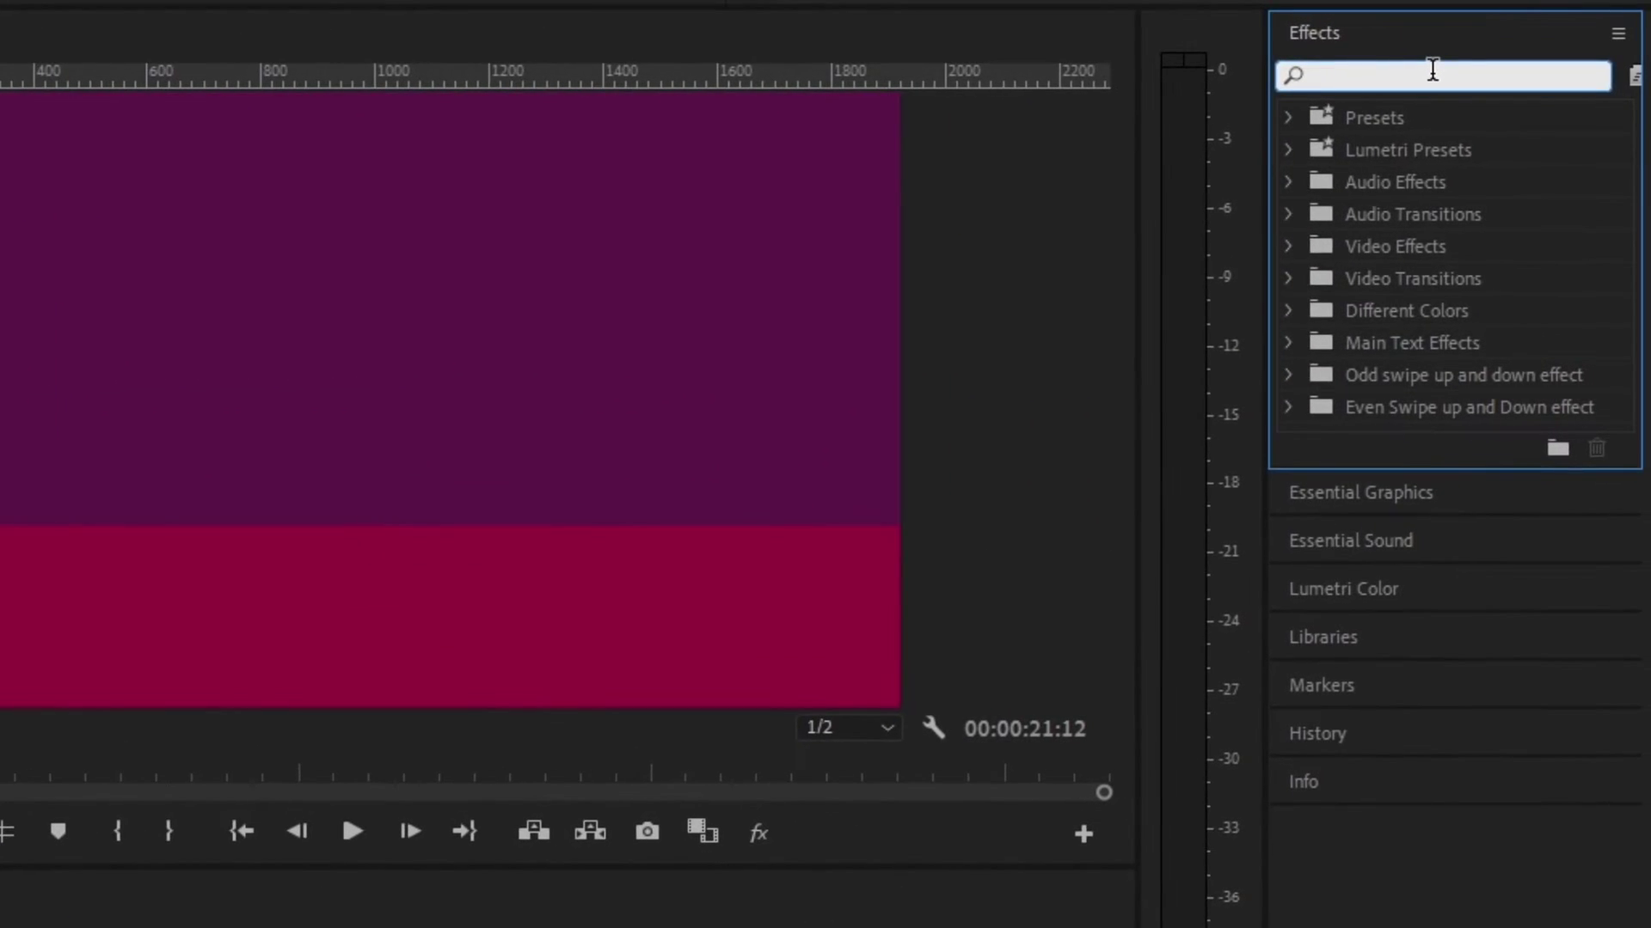
Step: Apply Turbulent Displace to the crimson clip and set its Size to 35
{"action": "type", "text": "turb"}
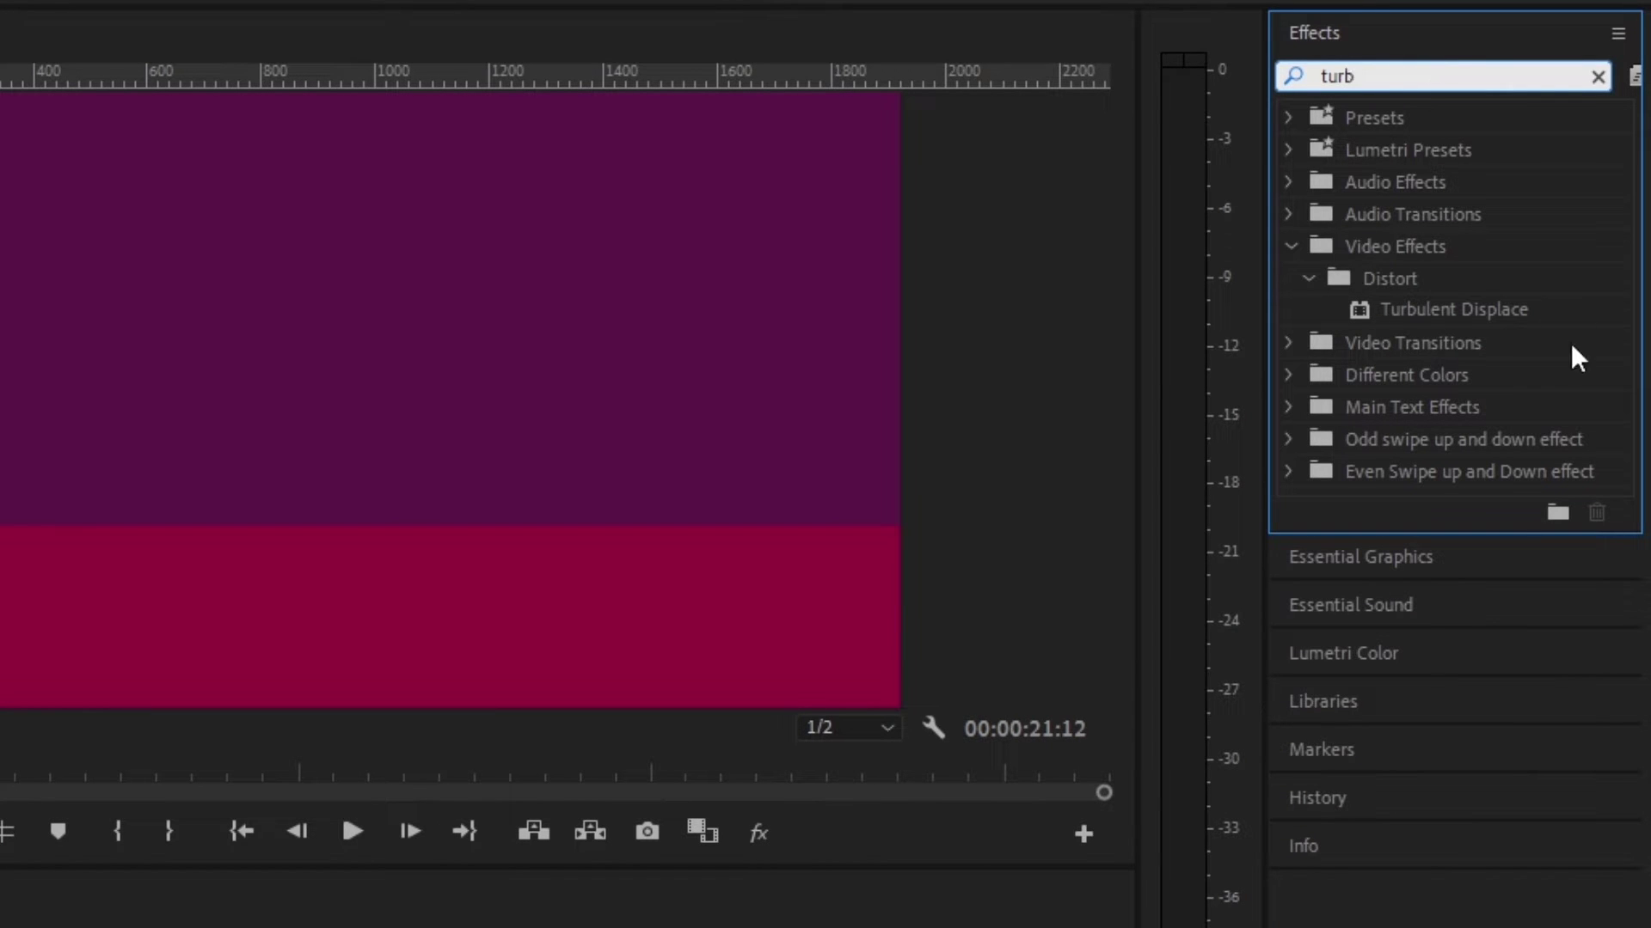
{"action": "mouse_move", "coordinate": [1446, 312]}
{"action": "left_mouse_down"}
{"action": "mouse_move", "coordinate": [571, 579]}
{"action": "mouse_move", "coordinate": [670, 800]}
{"action": "left_mouse_up"}
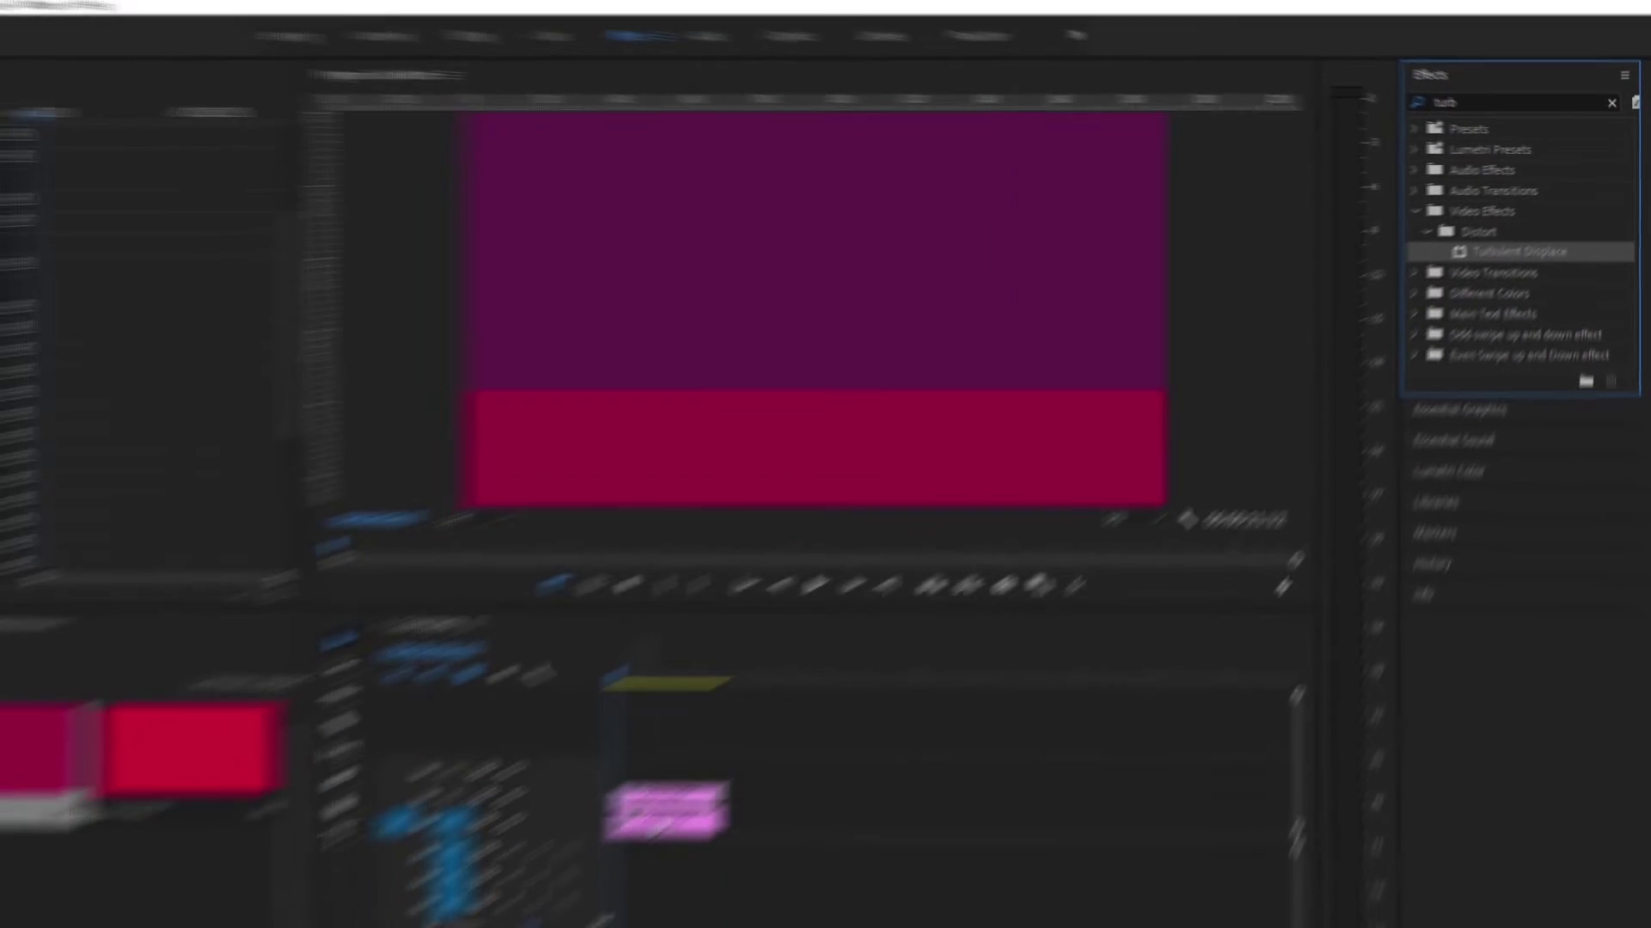
{"action": "left_click", "coordinate": [670, 796]}
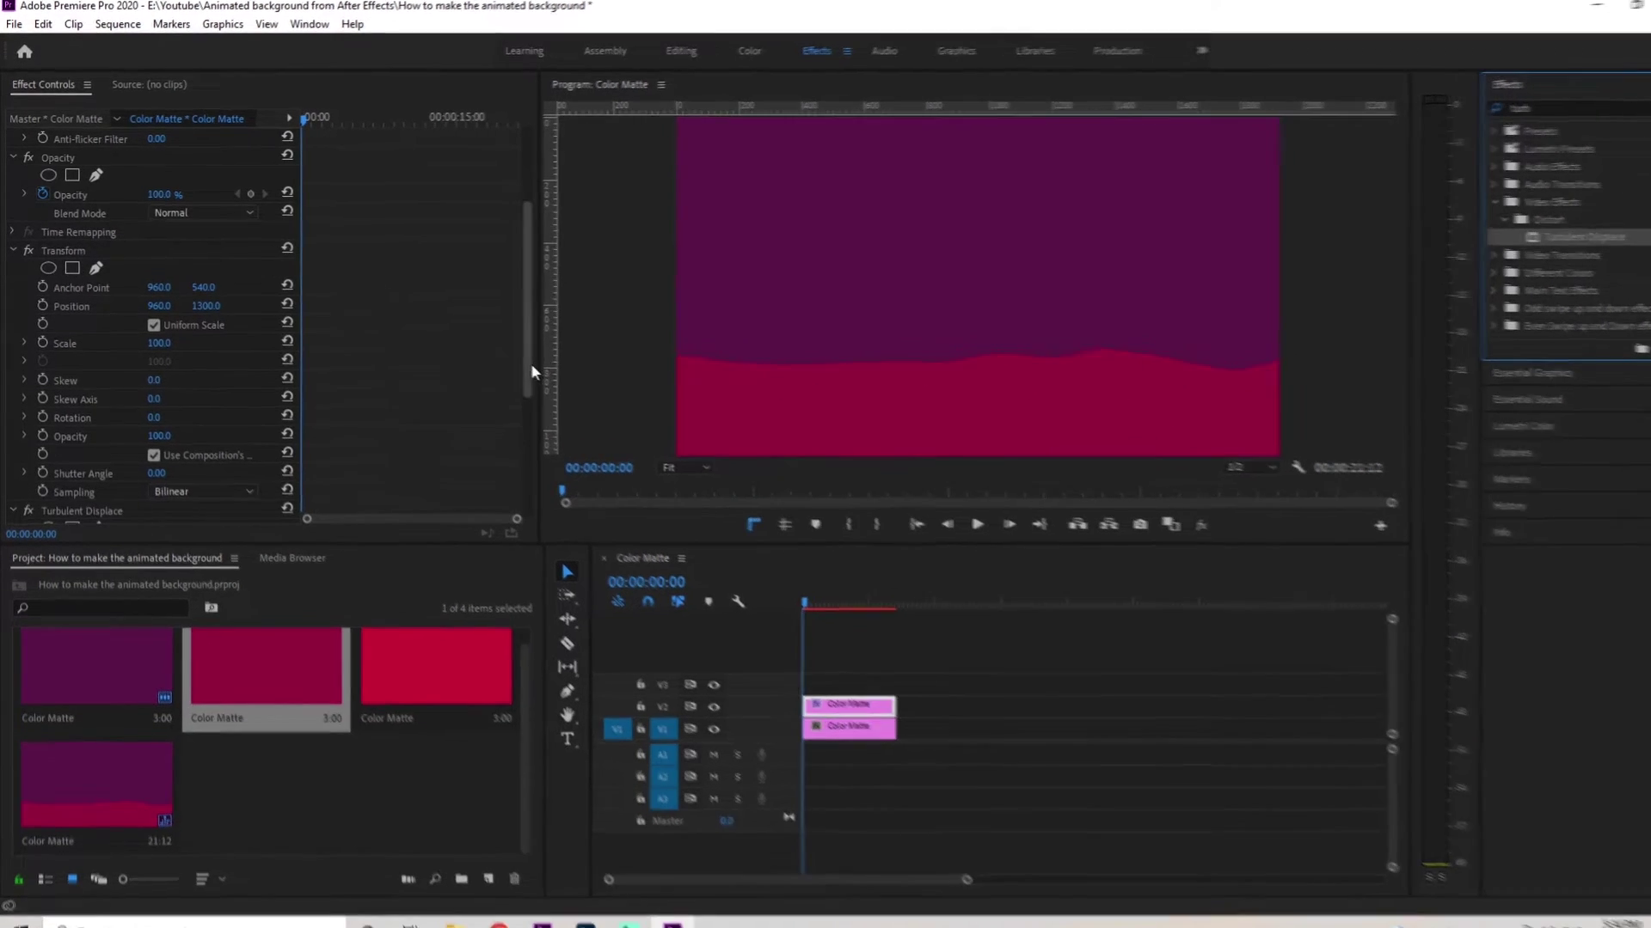
{"action": "left_click_drag", "start_coordinate": [513, 361], "coordinate": [513, 466]}
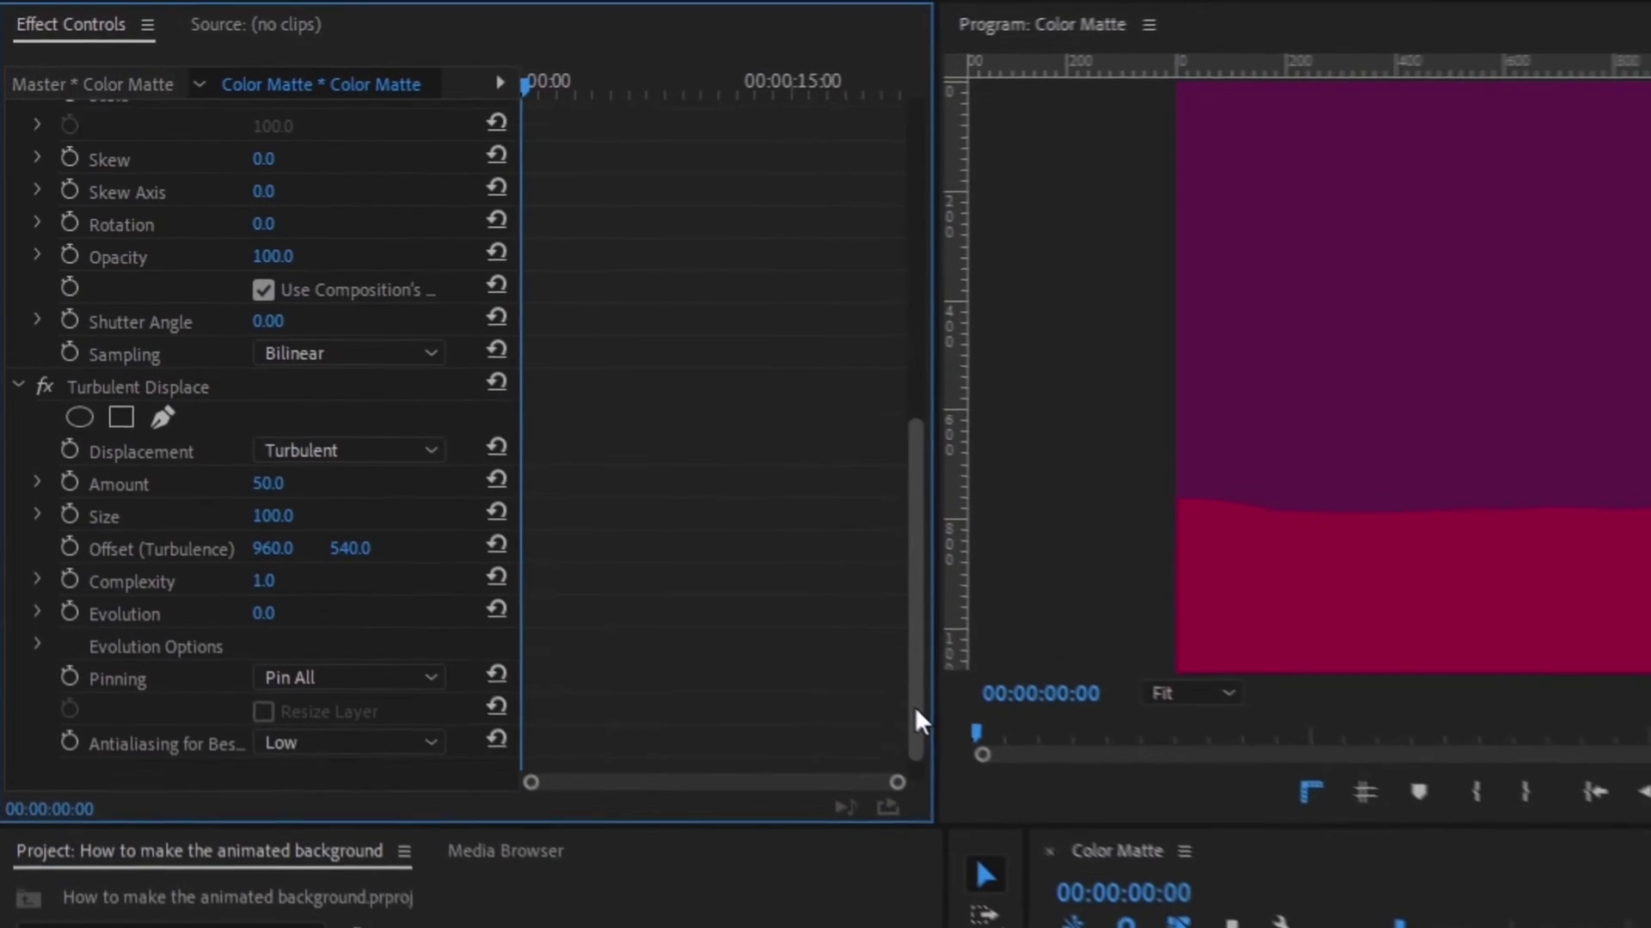
{"action": "left_click_drag", "start_coordinate": [915, 710], "coordinate": [920, 734]}
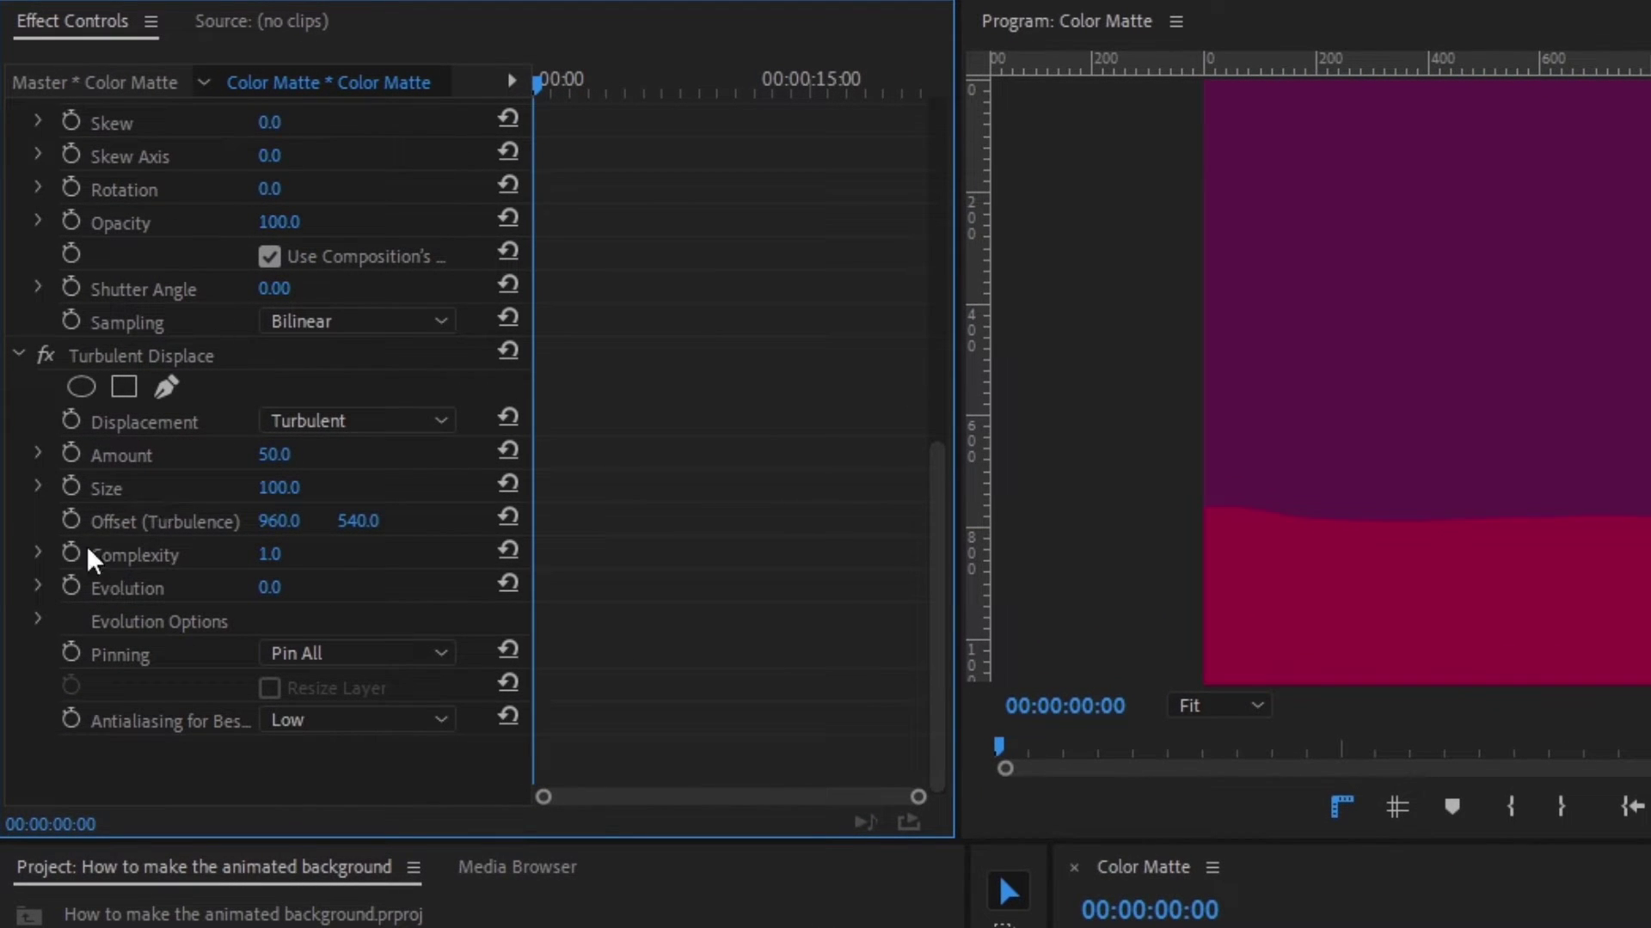
{"action": "left_click", "coordinate": [288, 490]}
{"action": "type", "text": "35"}
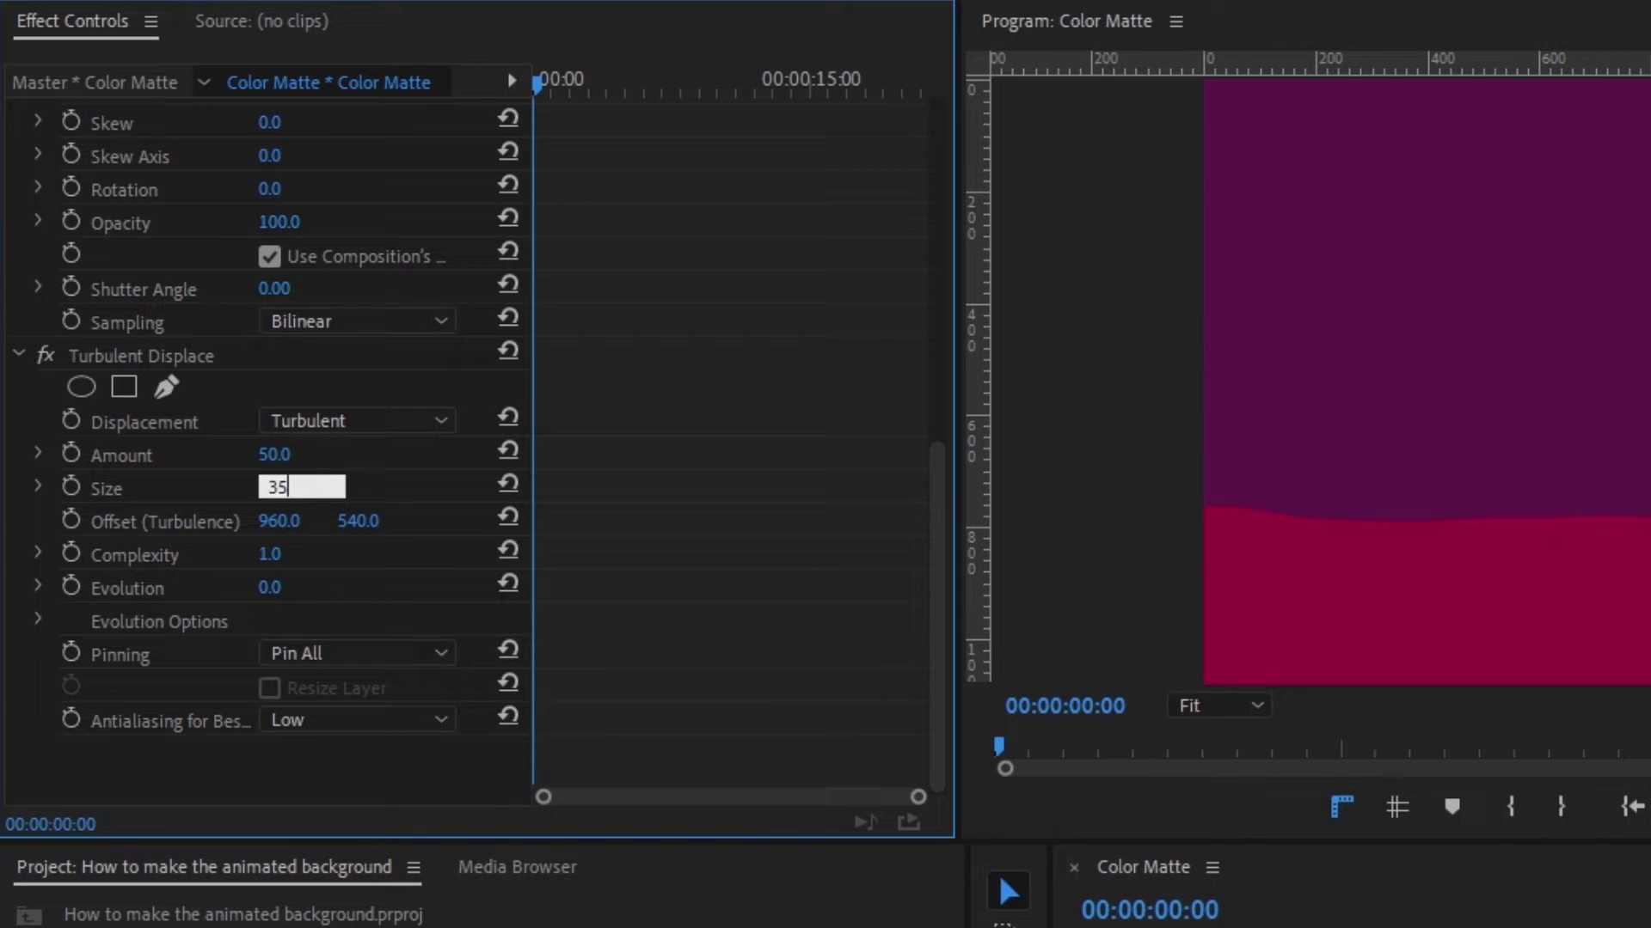
{"action": "key", "text": "Return"}
Step: Add a starting Evolution keyframe and move the playhead to the clip's end
{"action": "left_click_drag", "start_coordinate": [540, 77], "coordinate": [373, 85]}
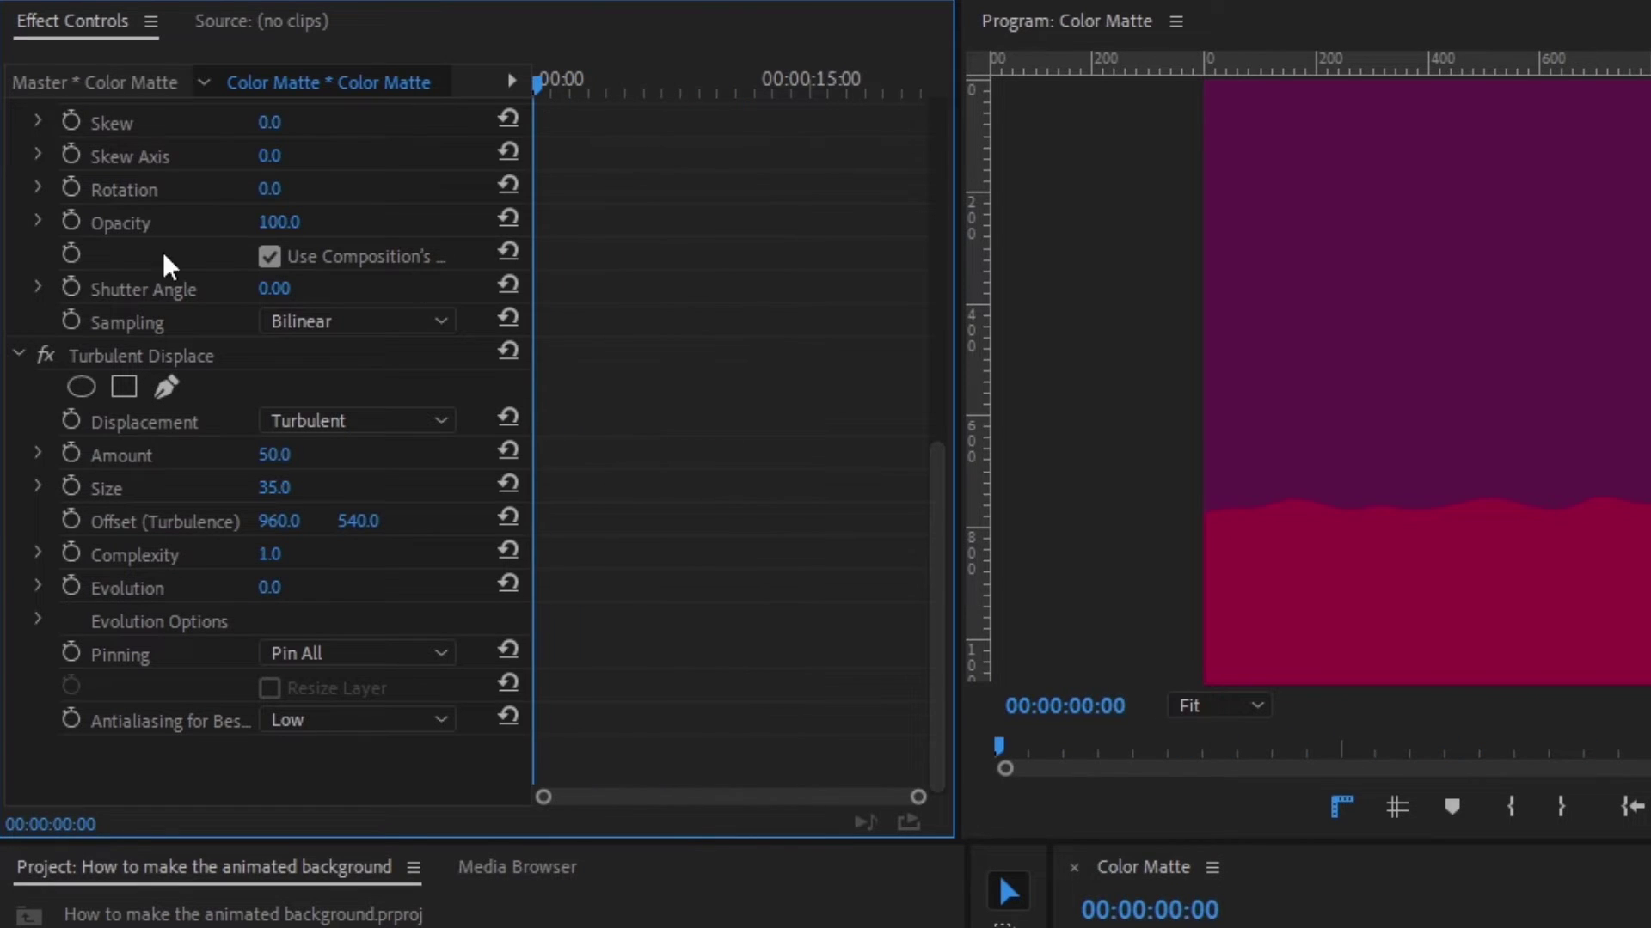
{"action": "left_click", "coordinate": [70, 588]}
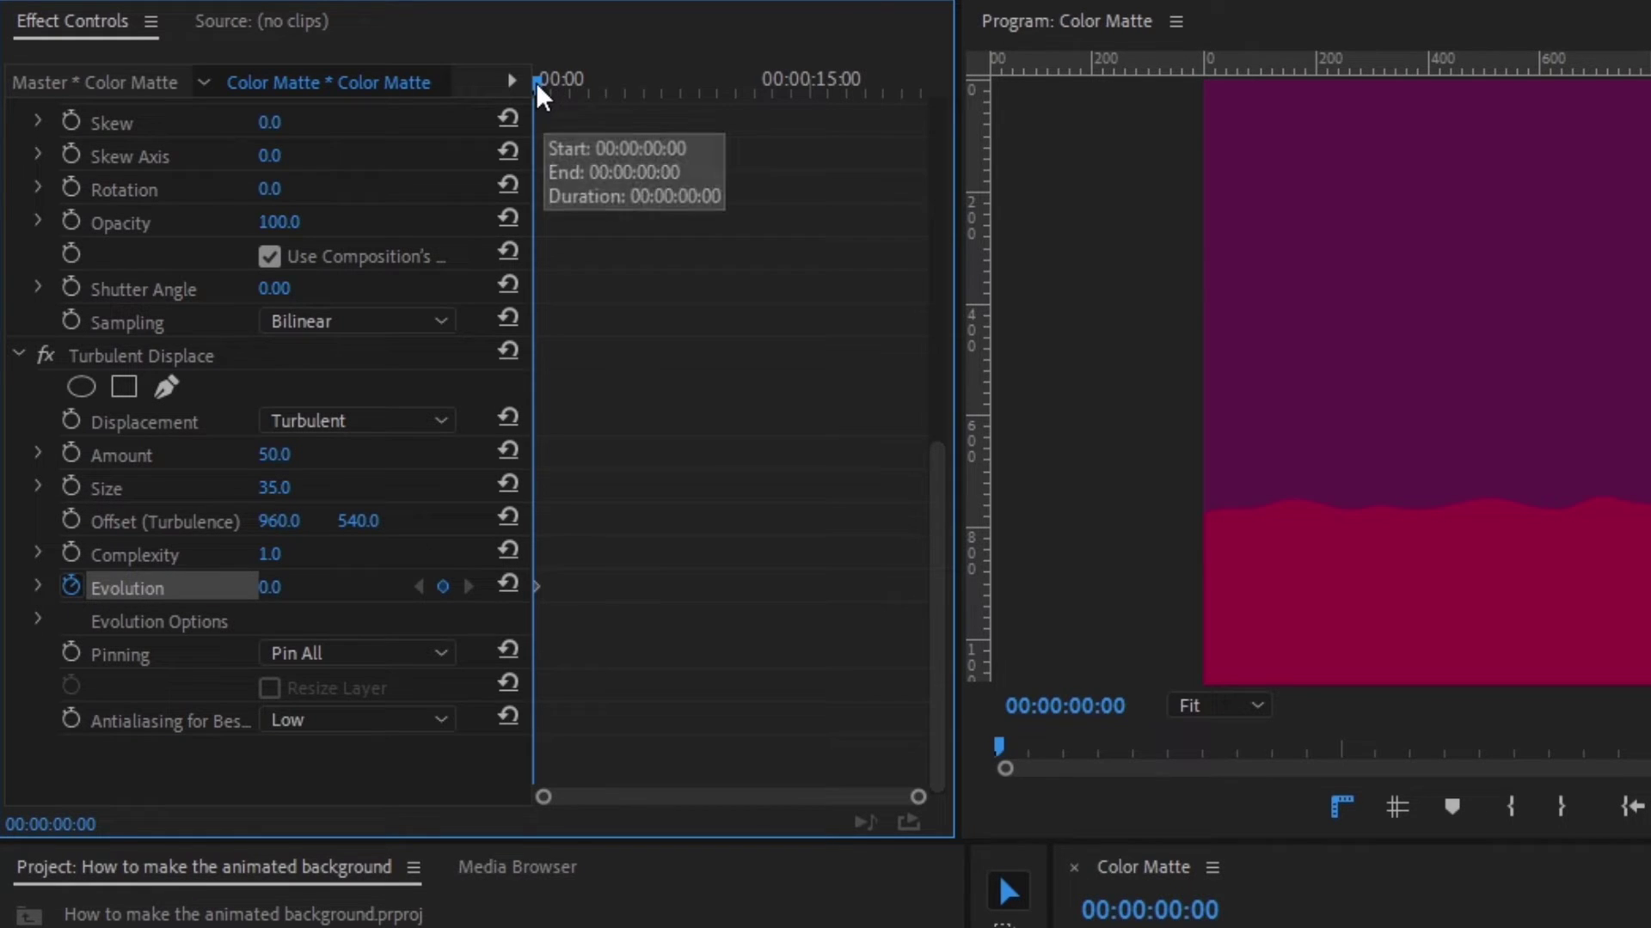
{"action": "left_click_drag", "start_coordinate": [535, 81], "coordinate": [1023, 95]}
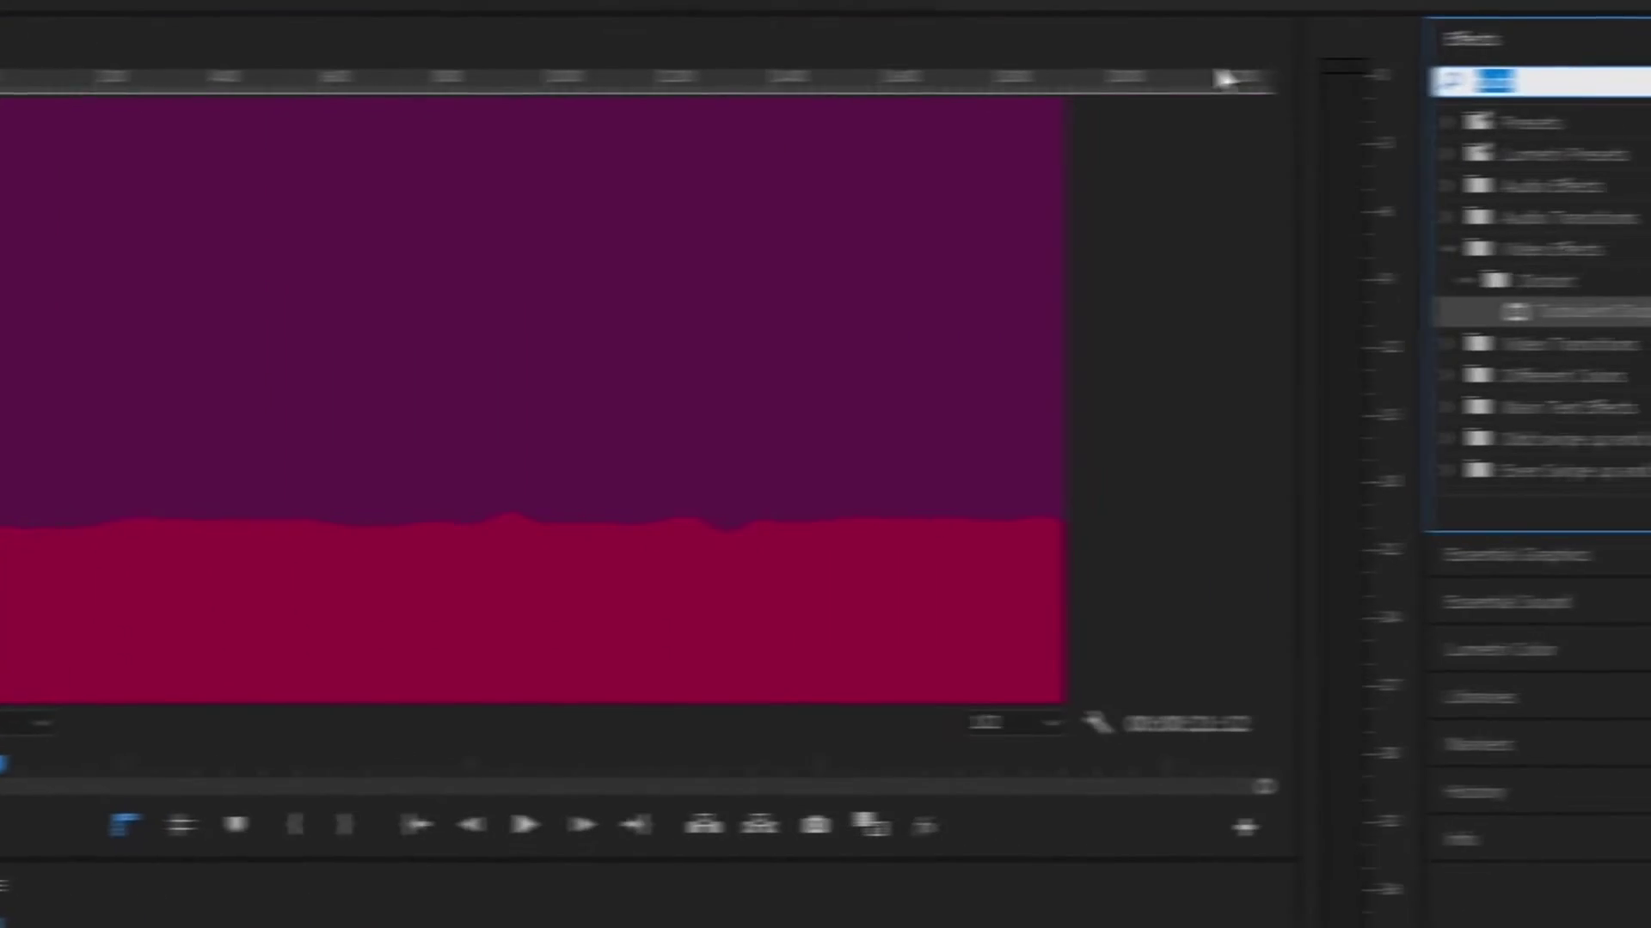
Step: Add a Drop Shadow to the crimson band with 65% opacity, 2° direction and softness 30
{"action": "type", "text": "drop"}
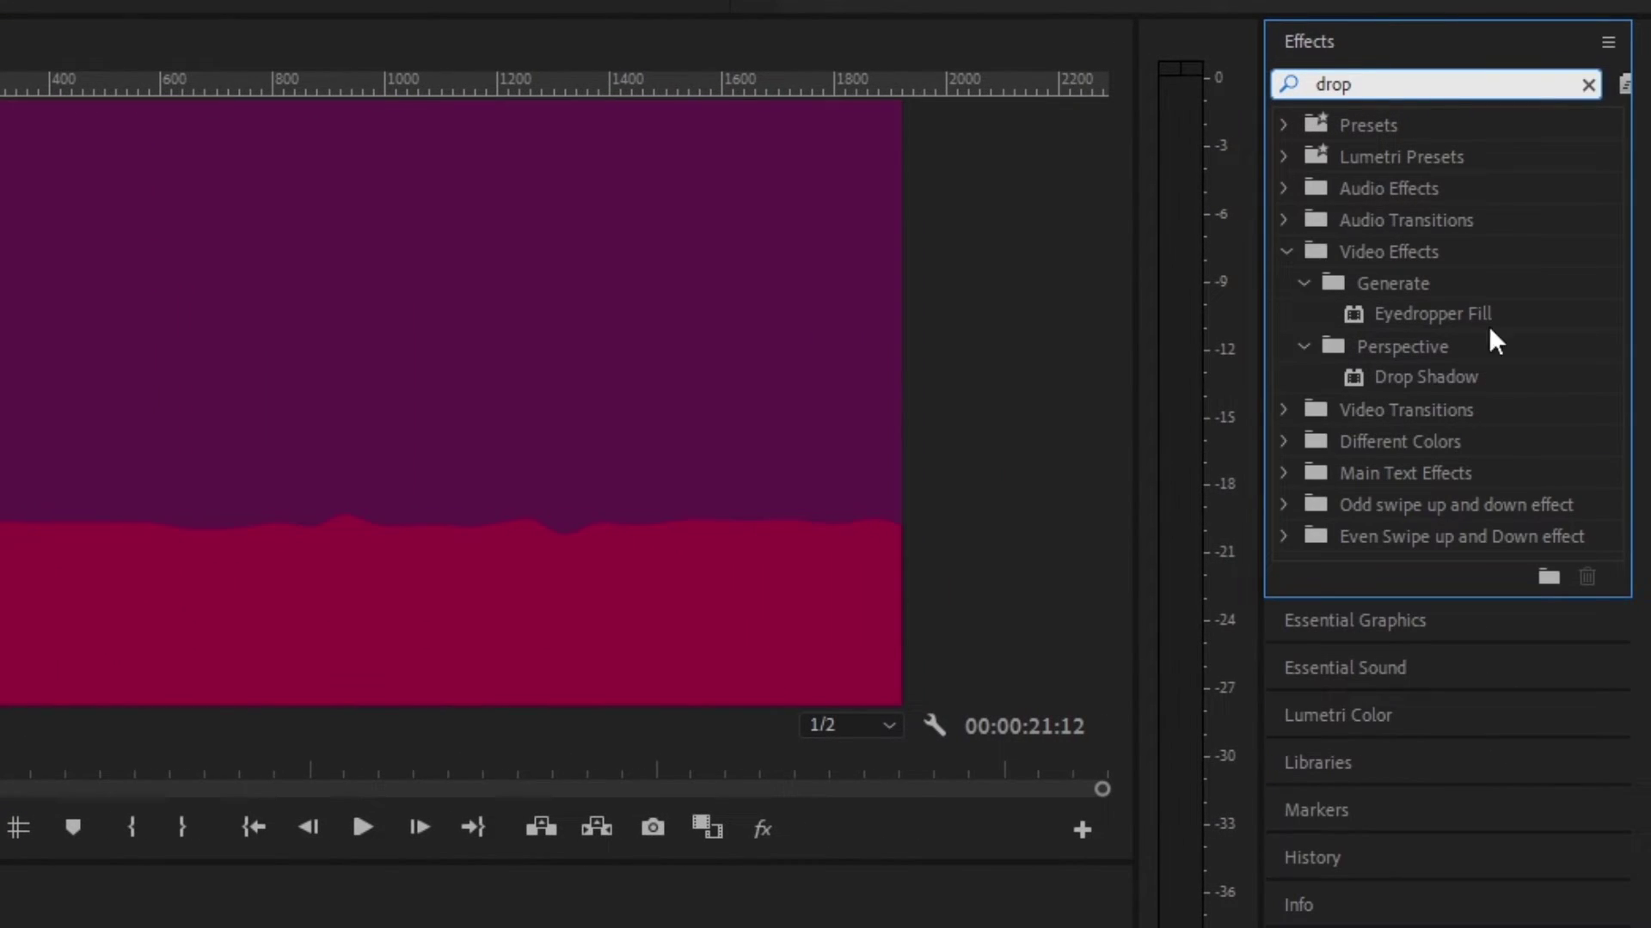
{"action": "left_click", "coordinate": [1435, 384]}
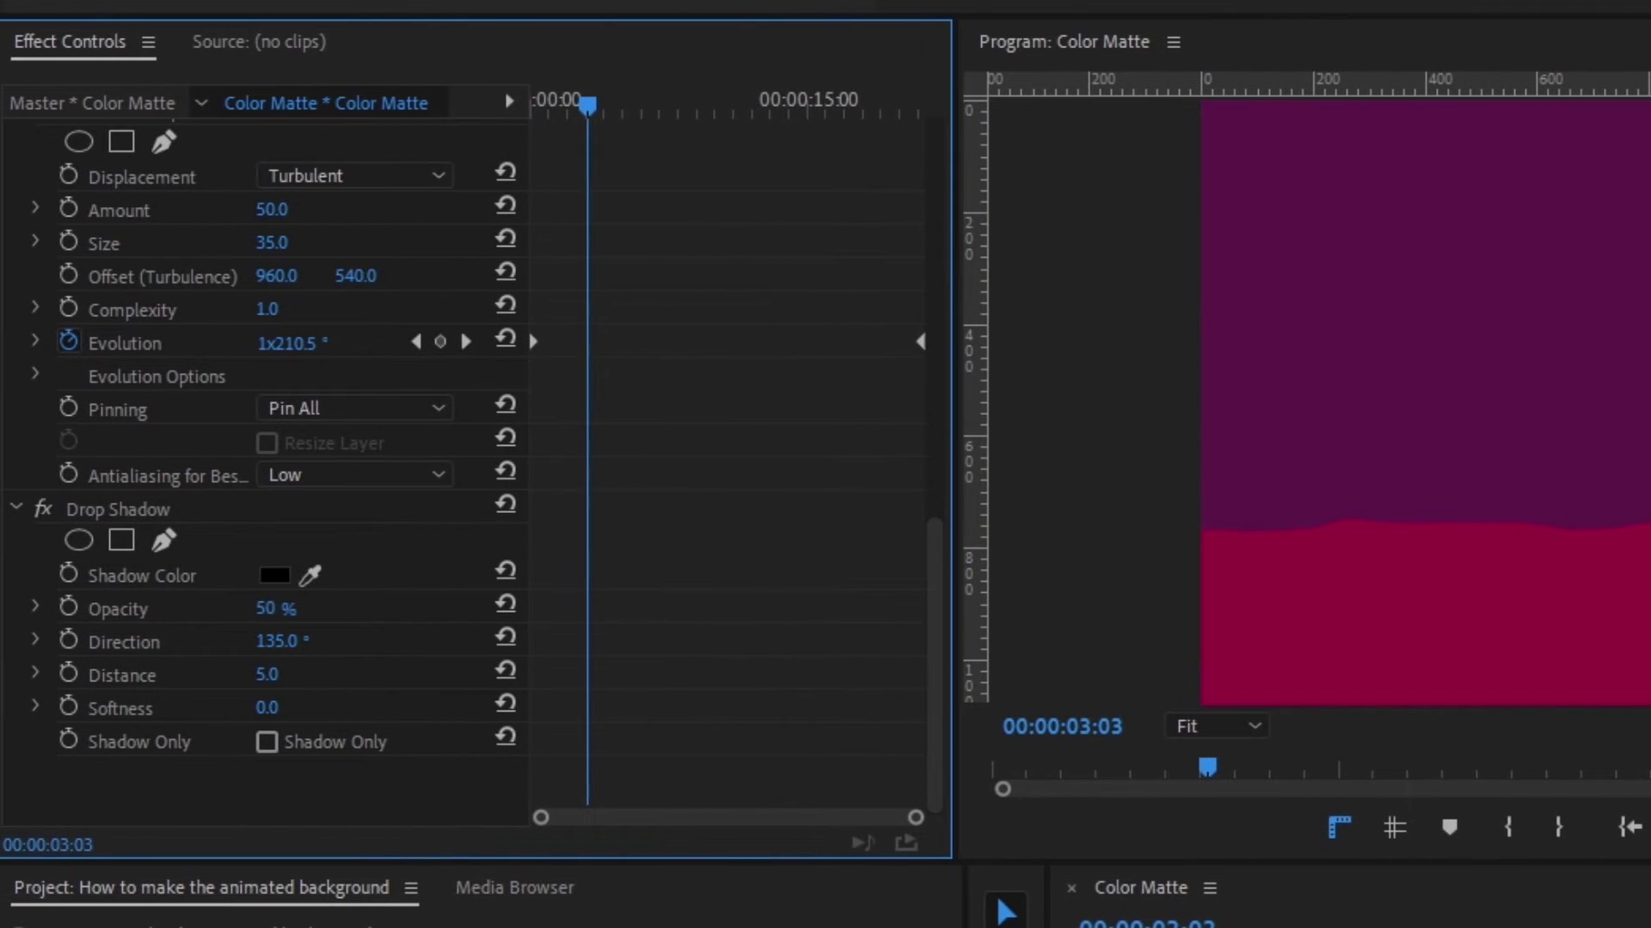
{"action": "left_click", "coordinate": [299, 602]}
{"action": "key", "text": "Return"}
{"action": "left_click", "coordinate": [268, 708]}
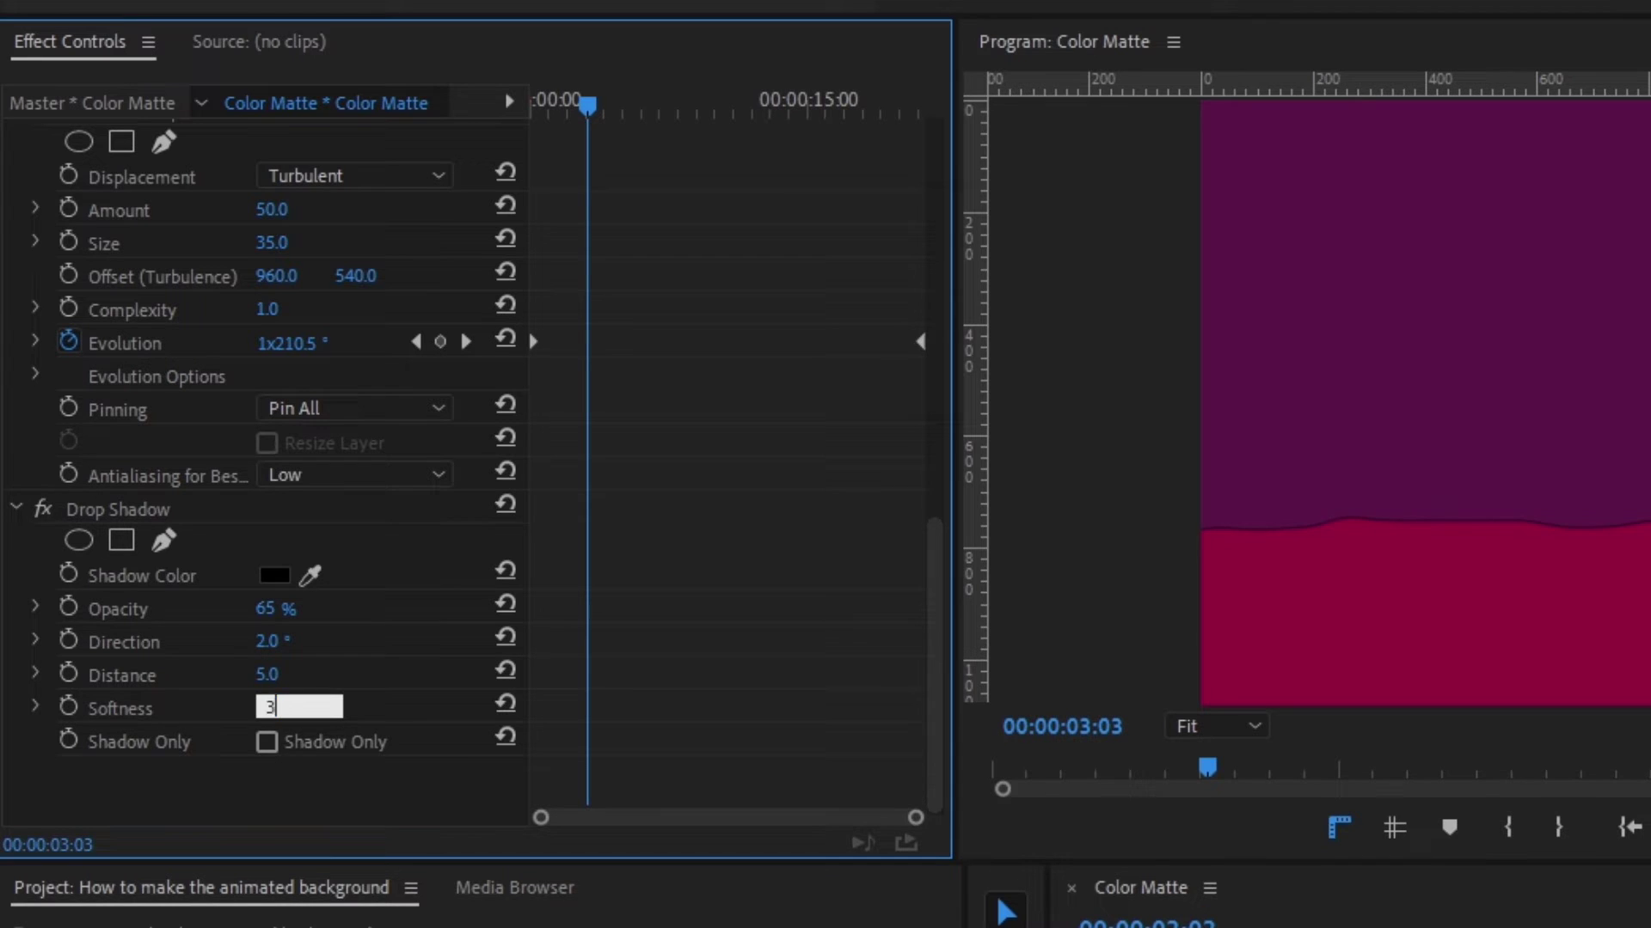
{"action": "type", "text": "30"}
{"action": "key", "text": "Return"}
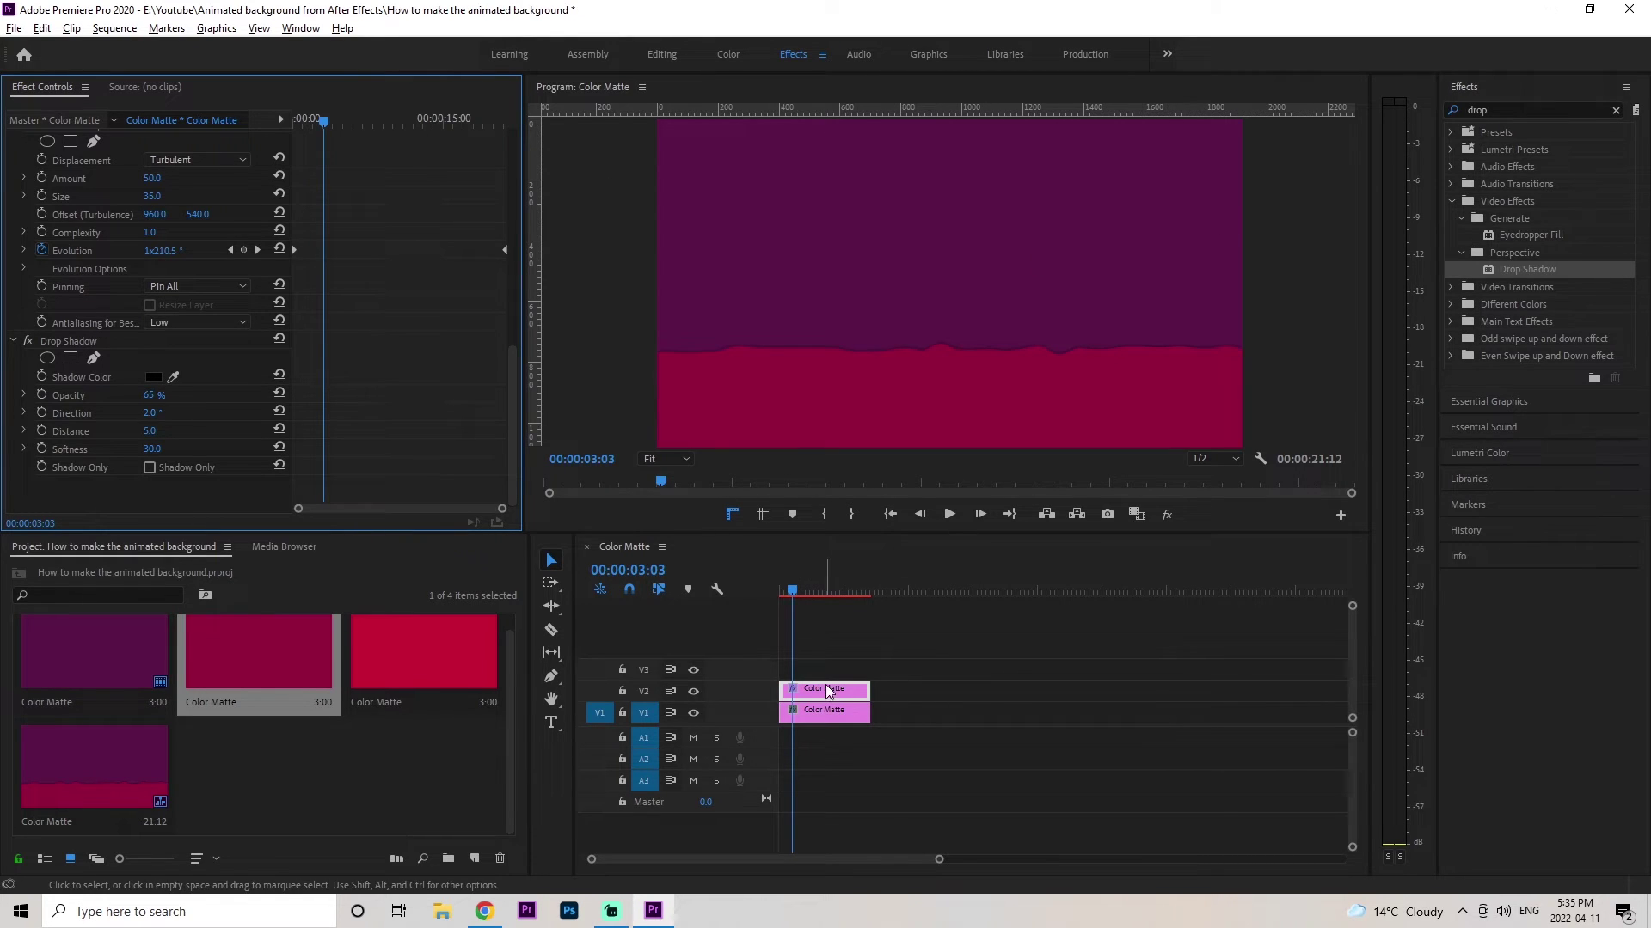
Step: Copy the crimson clip to V3, apply Vertical Flip, and set its Position Y to -218
{"action": "left_click_drag", "start_coordinate": [819, 693], "coordinate": [817, 667]}
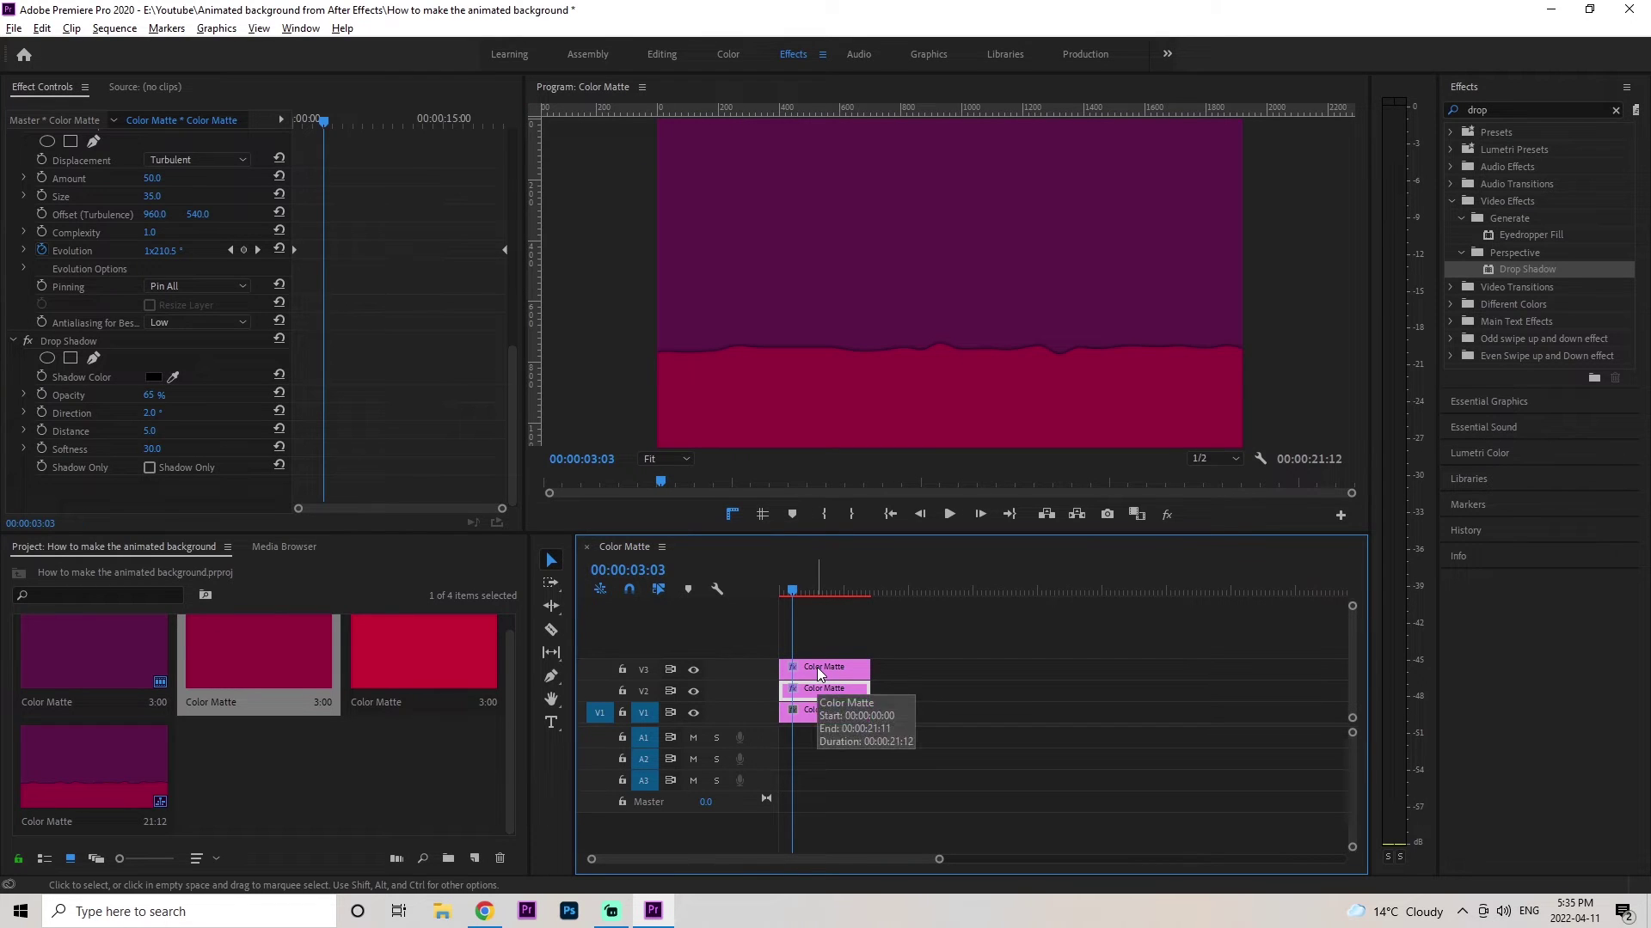
{"action": "left_click", "coordinate": [821, 668]}
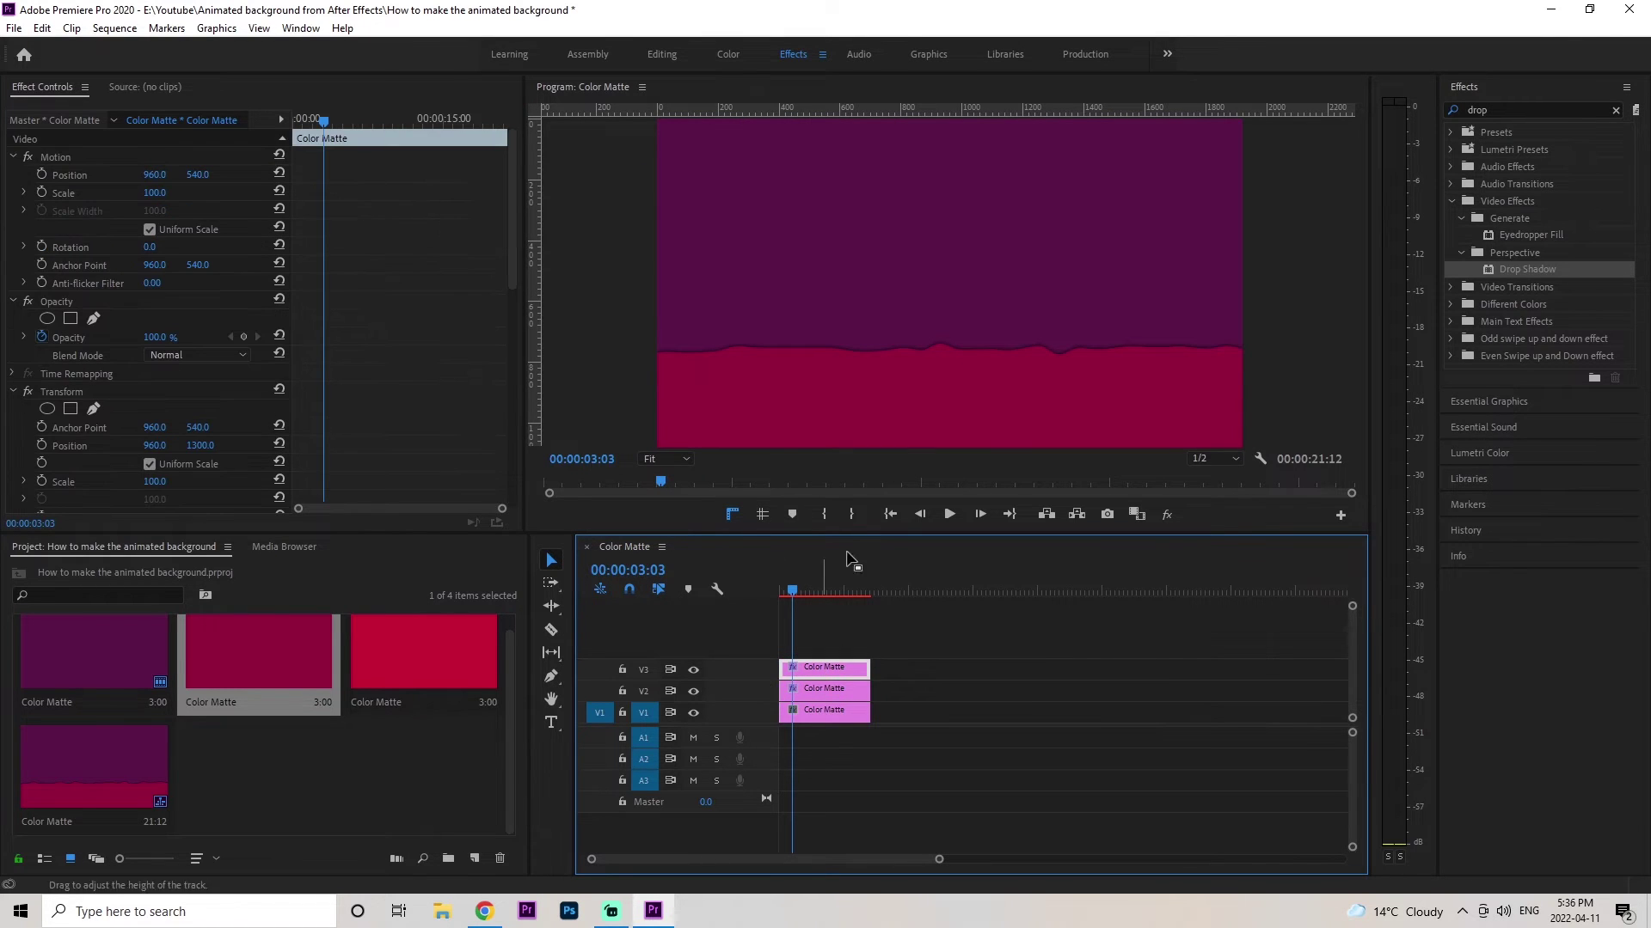
{"action": "left_click", "coordinate": [1520, 114]}
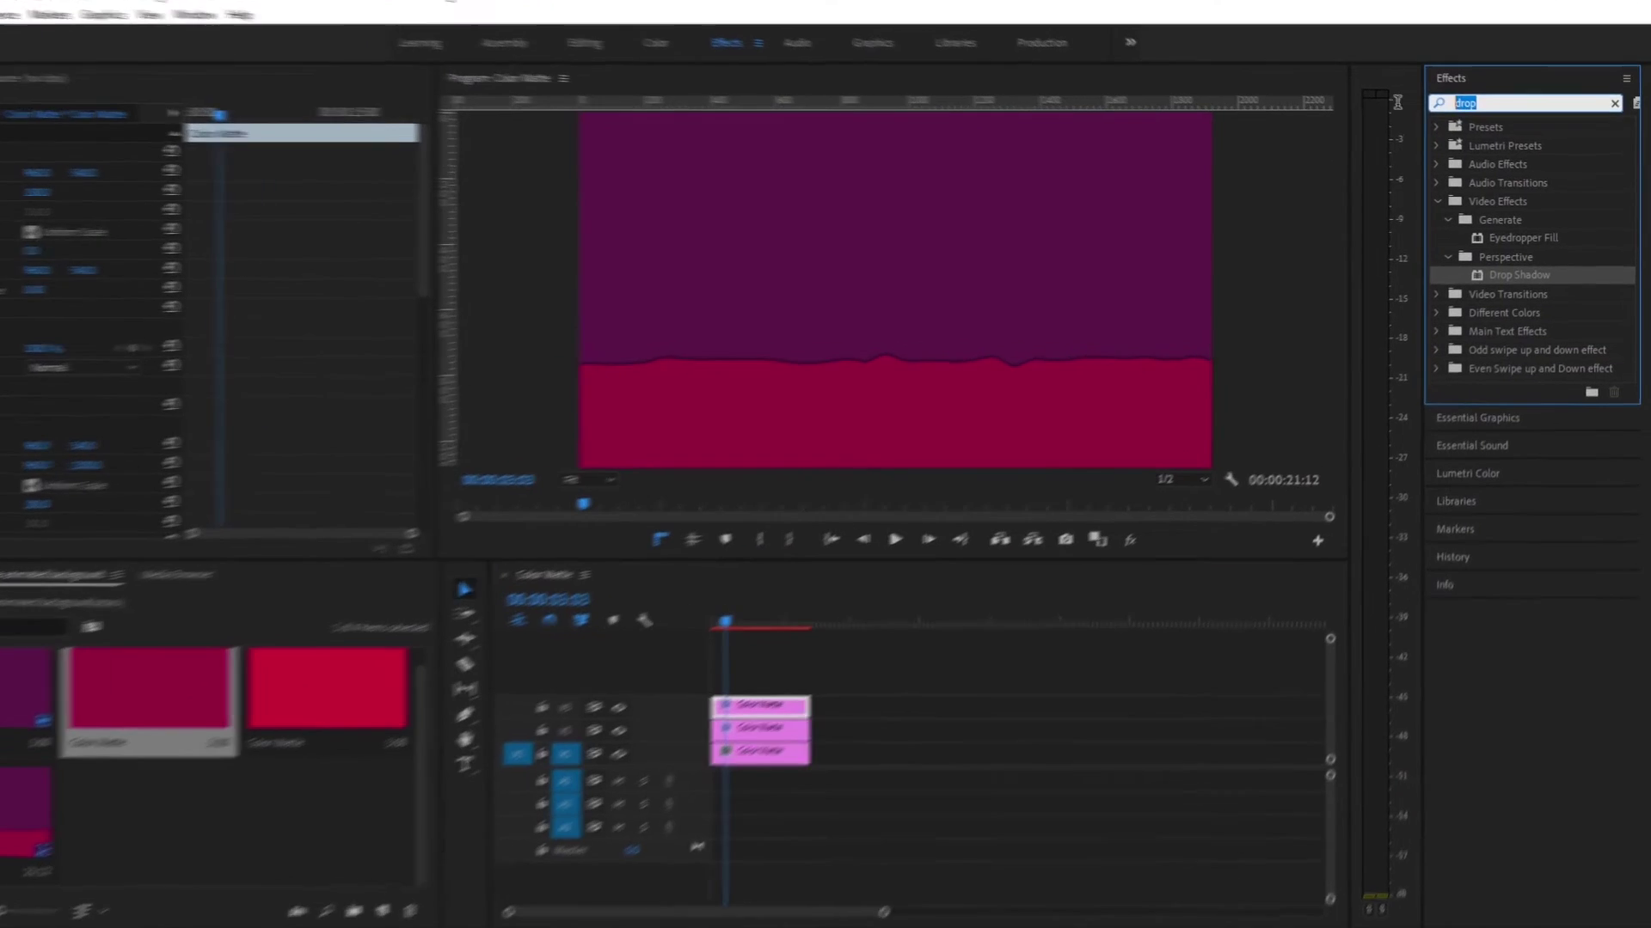
{"action": "type", "text": "vert"}
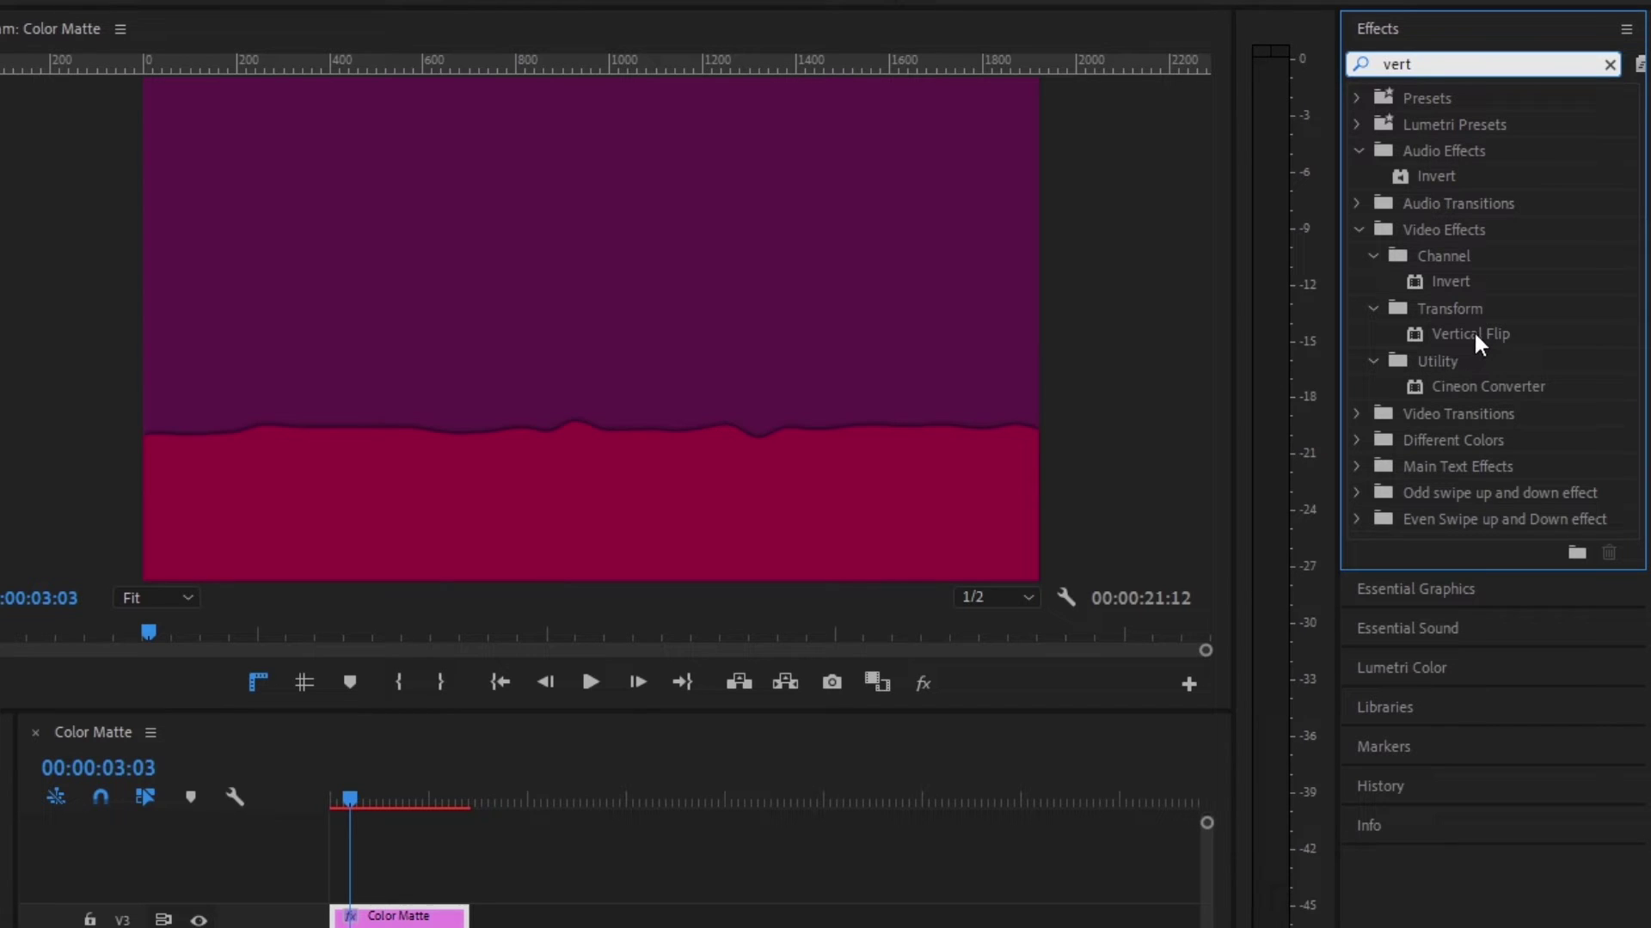
{"action": "left_click_drag", "start_coordinate": [1475, 335], "coordinate": [379, 917]}
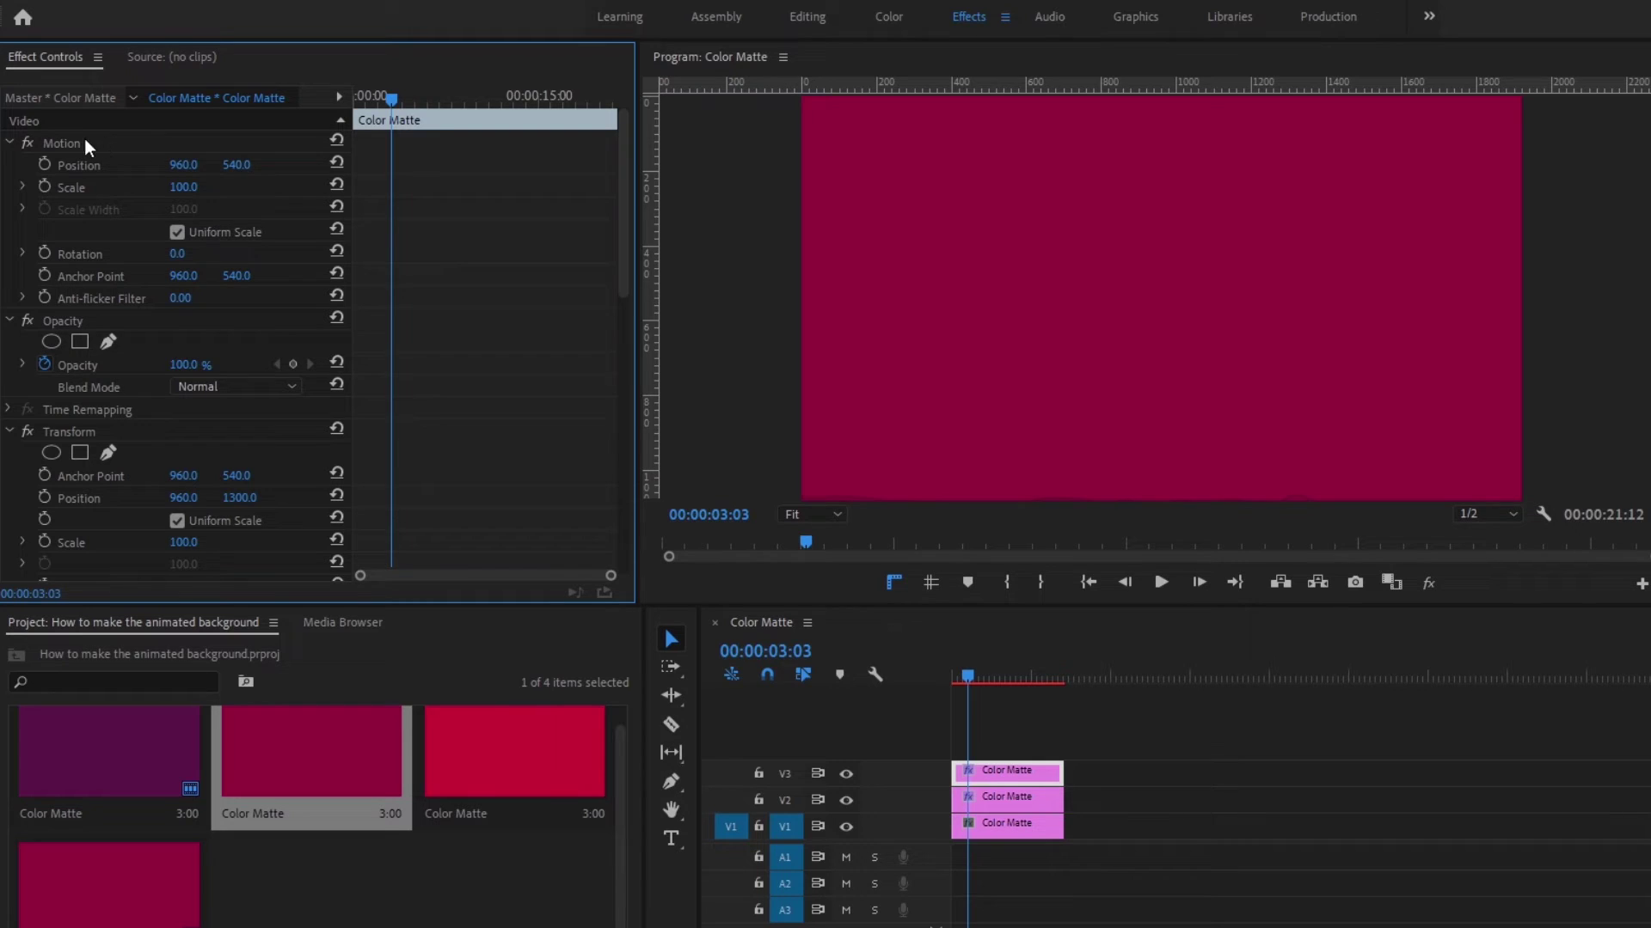
{"action": "left_click", "coordinate": [244, 165]}
{"action": "key", "text": "Return"}
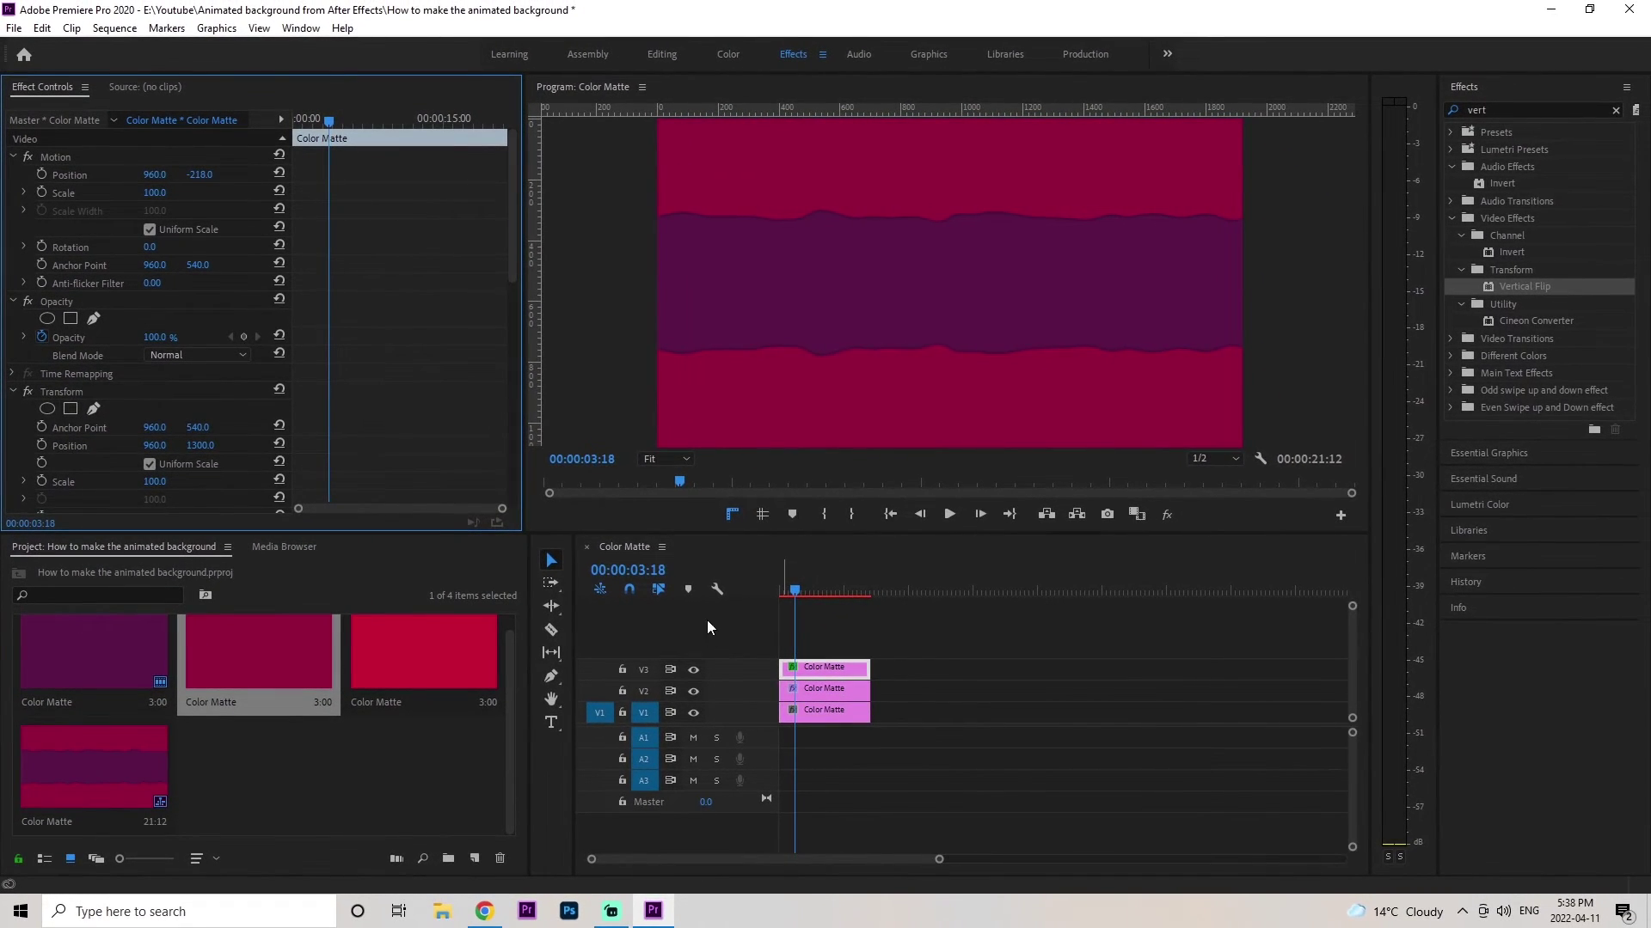
Step: Add five video tracks (V4–V8) and an audio track A4 through Add Tracks
{"action": "right_click", "coordinate": [697, 626]}
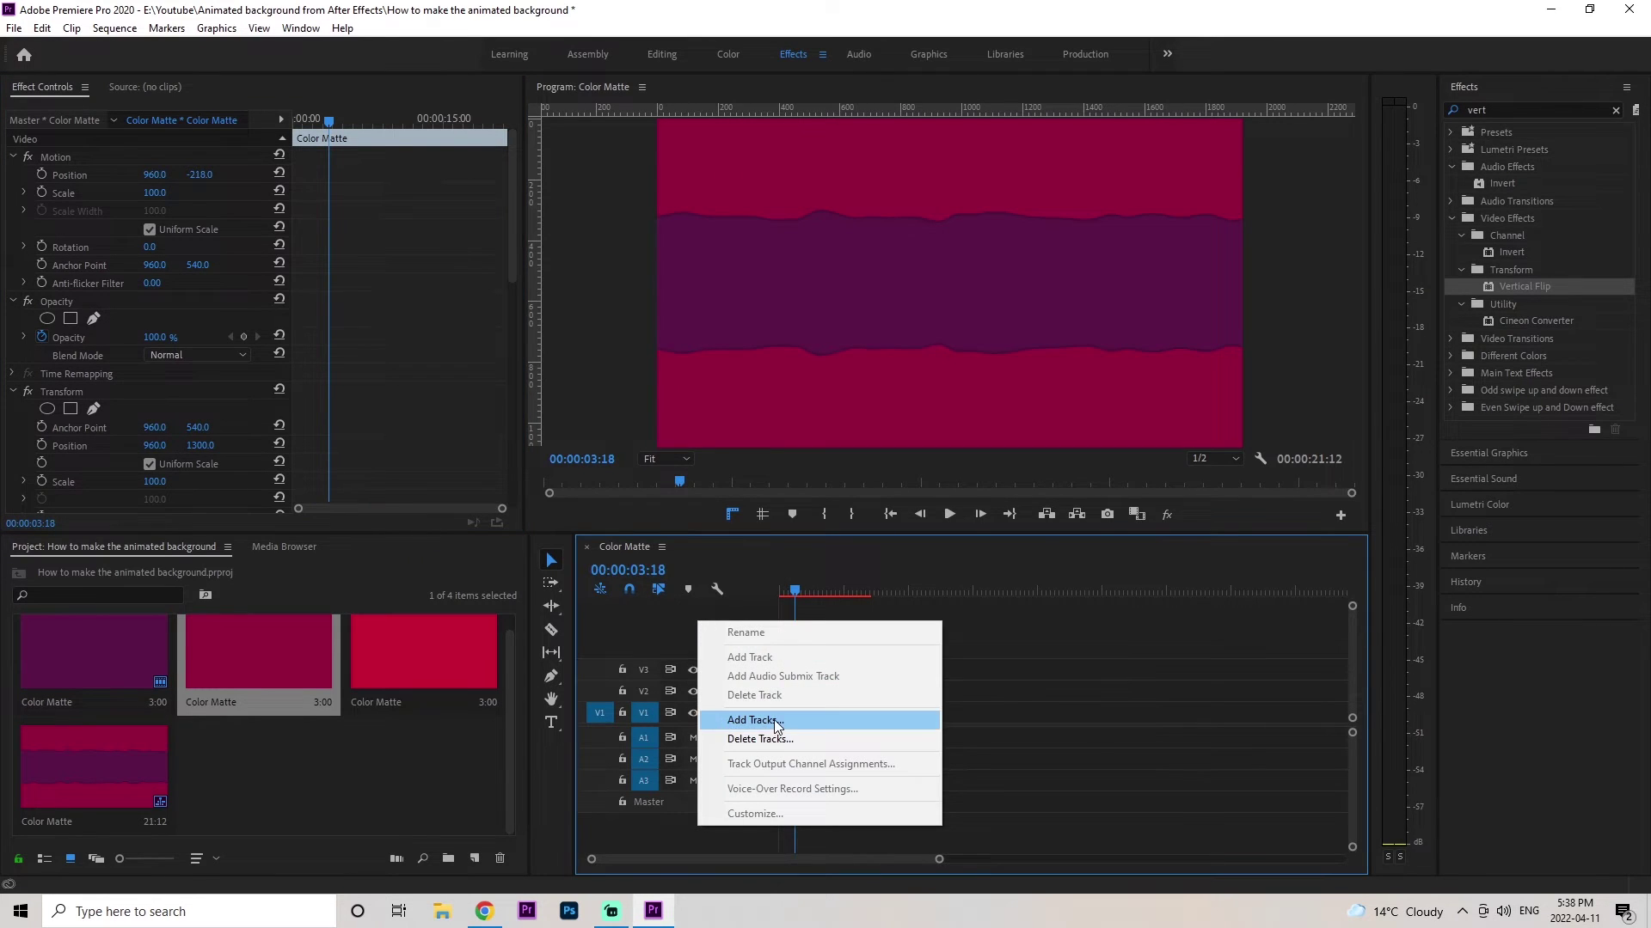
{"action": "left_click", "coordinate": [756, 721]}
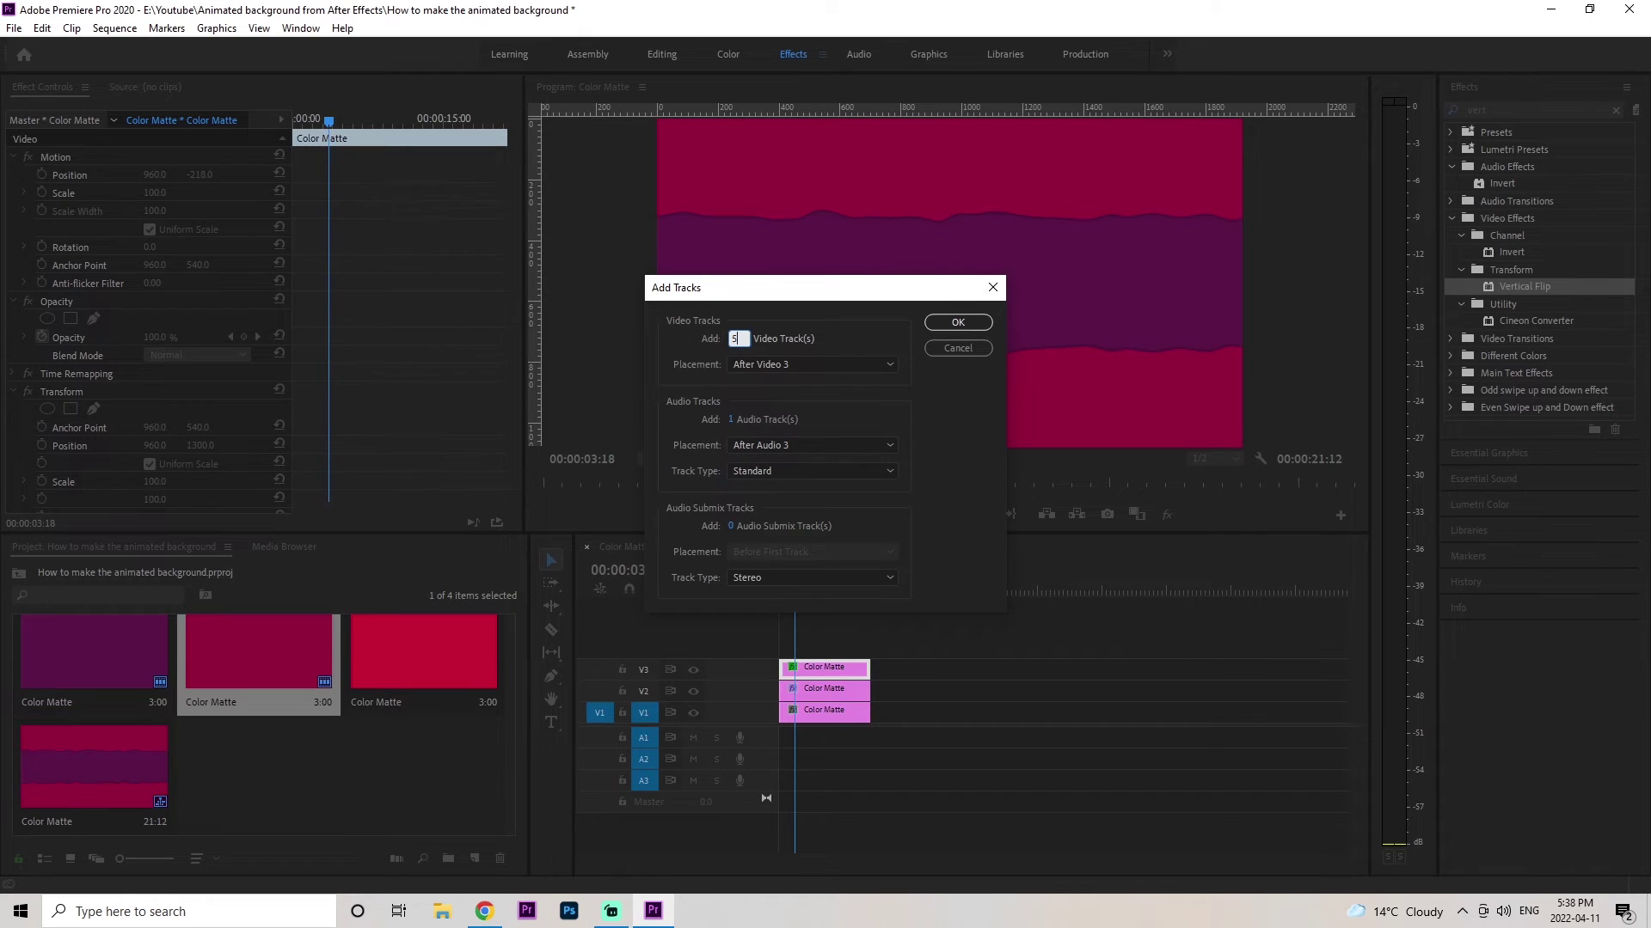
{"action": "type", "text": "5"}
{"action": "key", "text": "Return"}
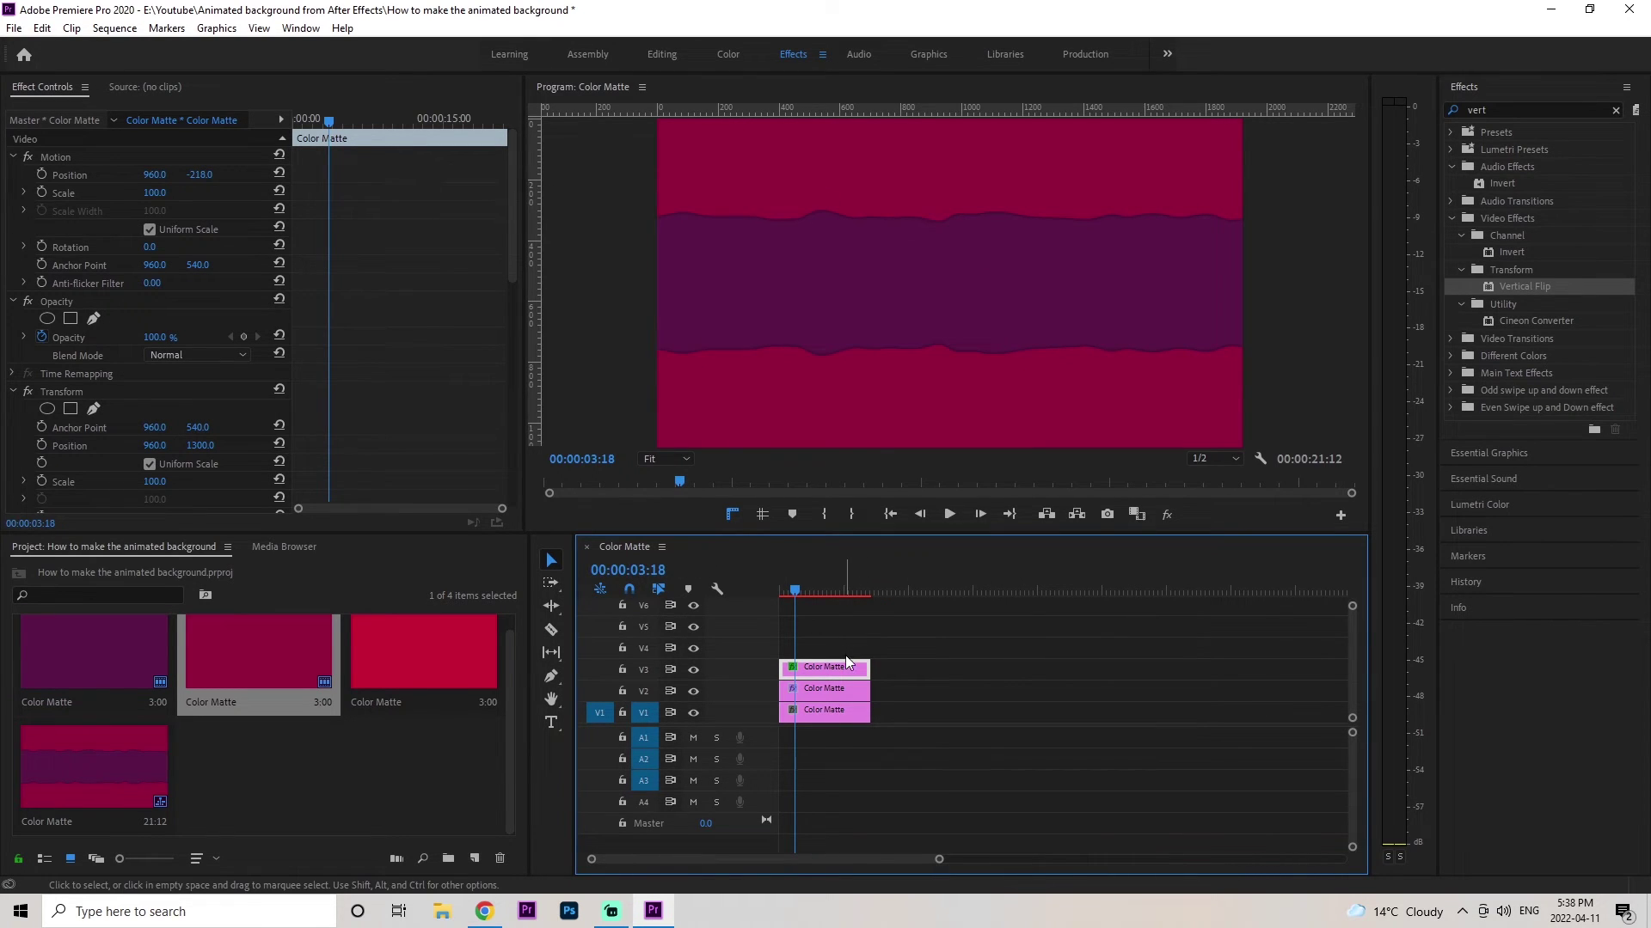
{"action": "scroll", "coordinate": [848, 664], "scroll_direction": "up", "scroll_amount": 3}
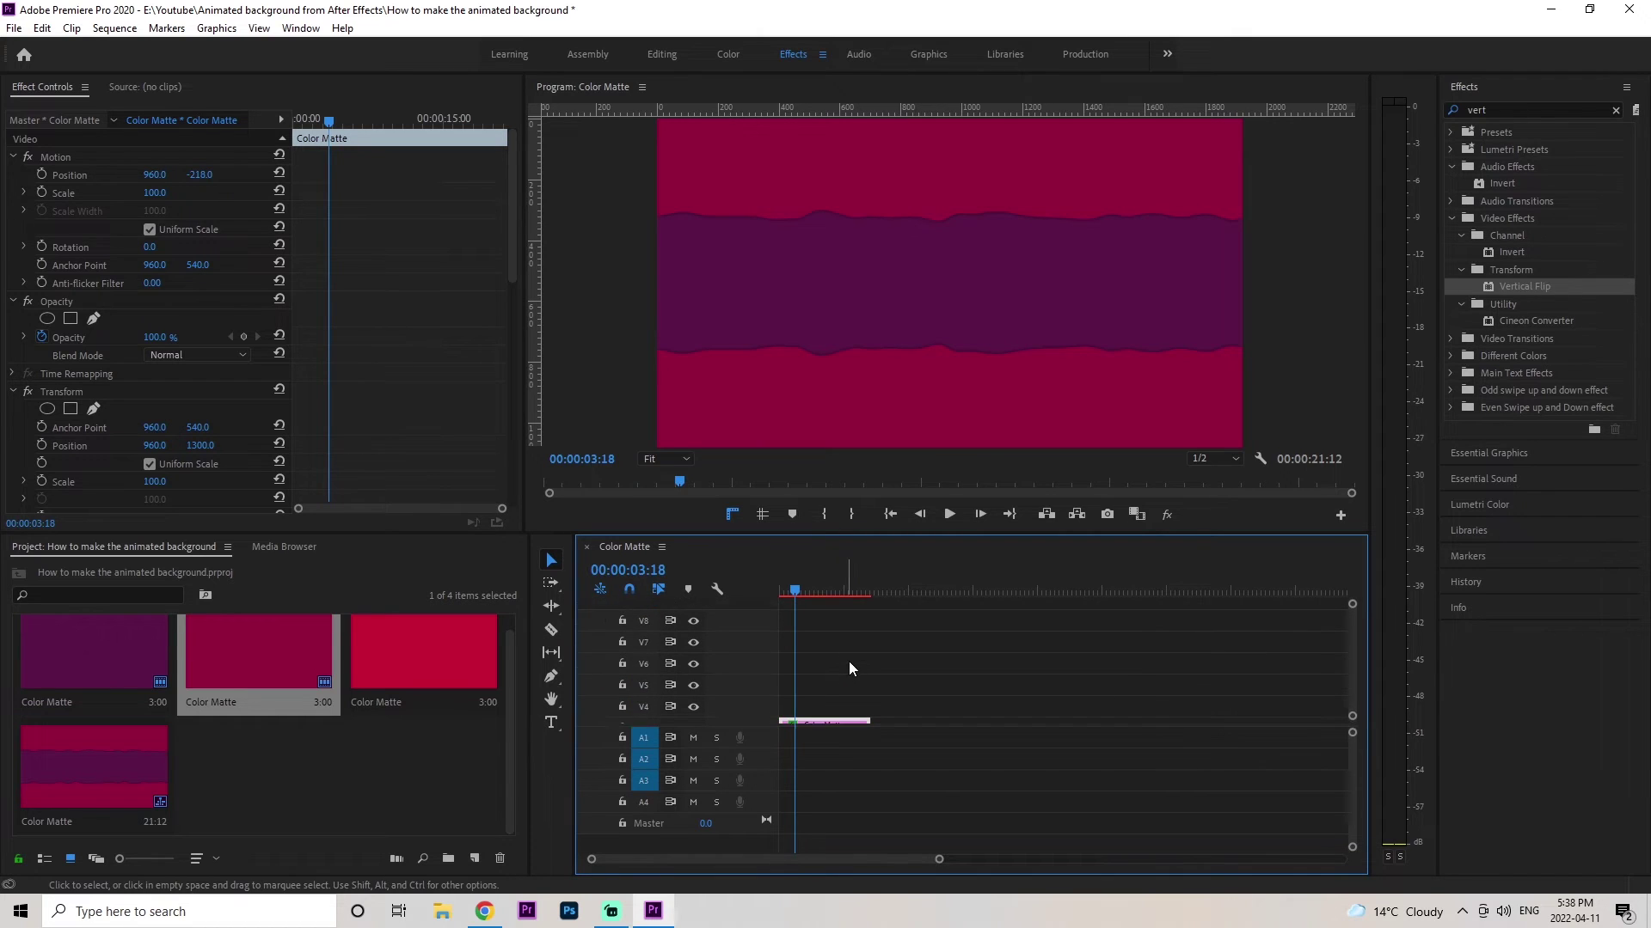
{"action": "scroll", "coordinate": [849, 669], "scroll_direction": "down", "scroll_amount": 3}
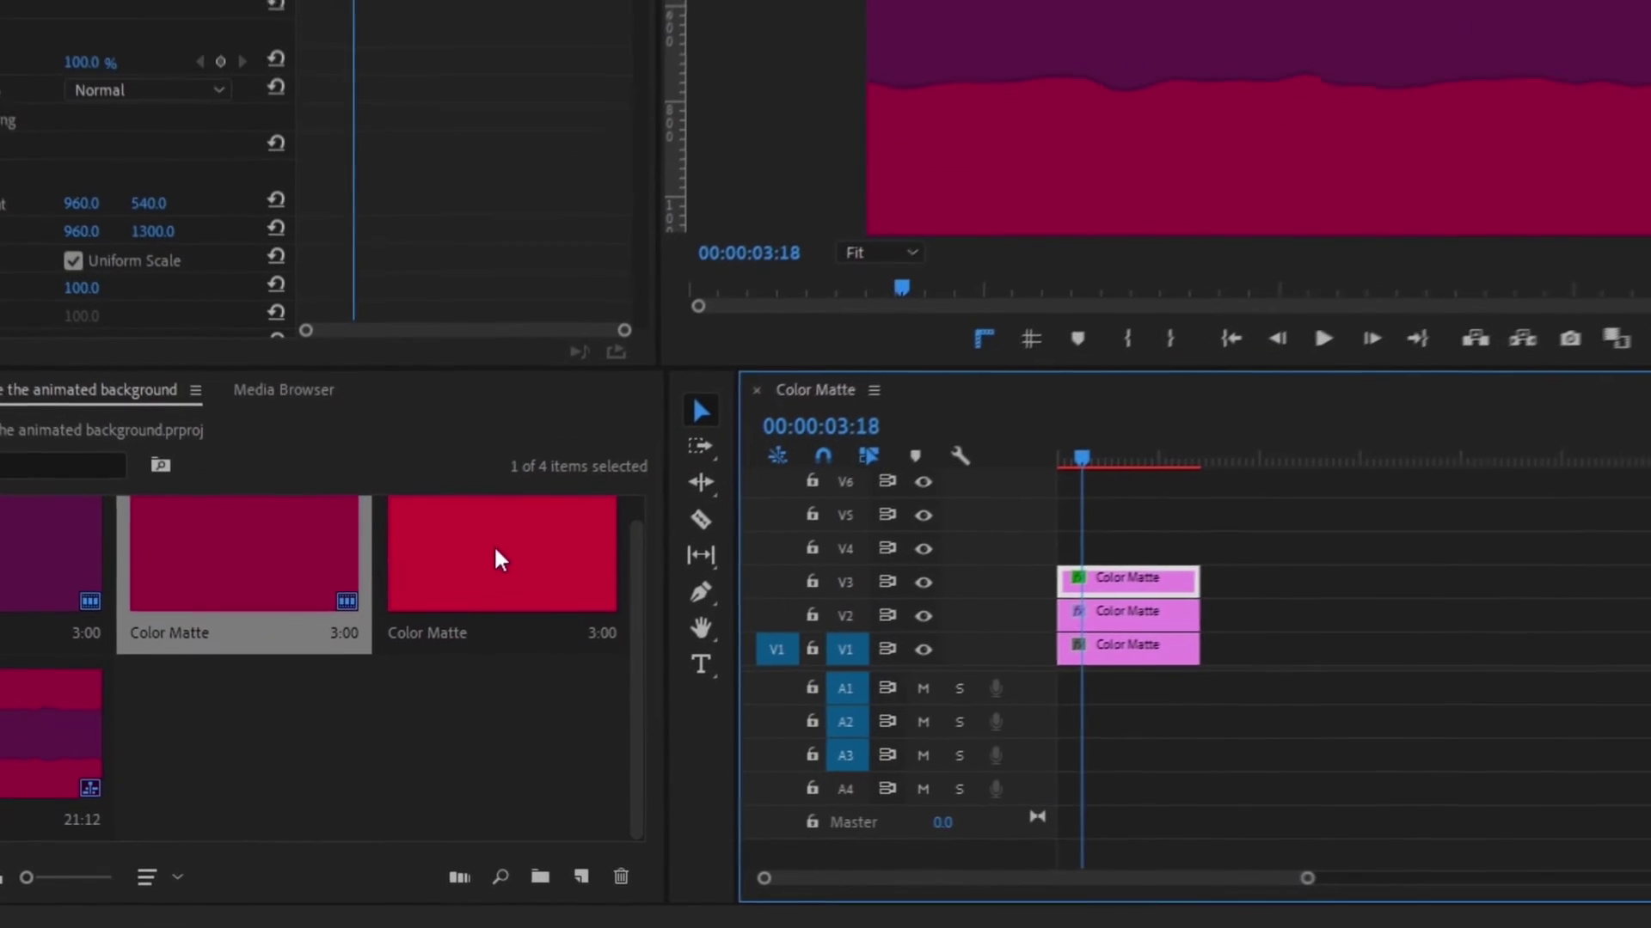
Step: Place the red matte on V4, trim it, and lower it with Transform Position Y 1442
{"action": "left_click_drag", "start_coordinate": [497, 559], "coordinate": [1059, 559]}
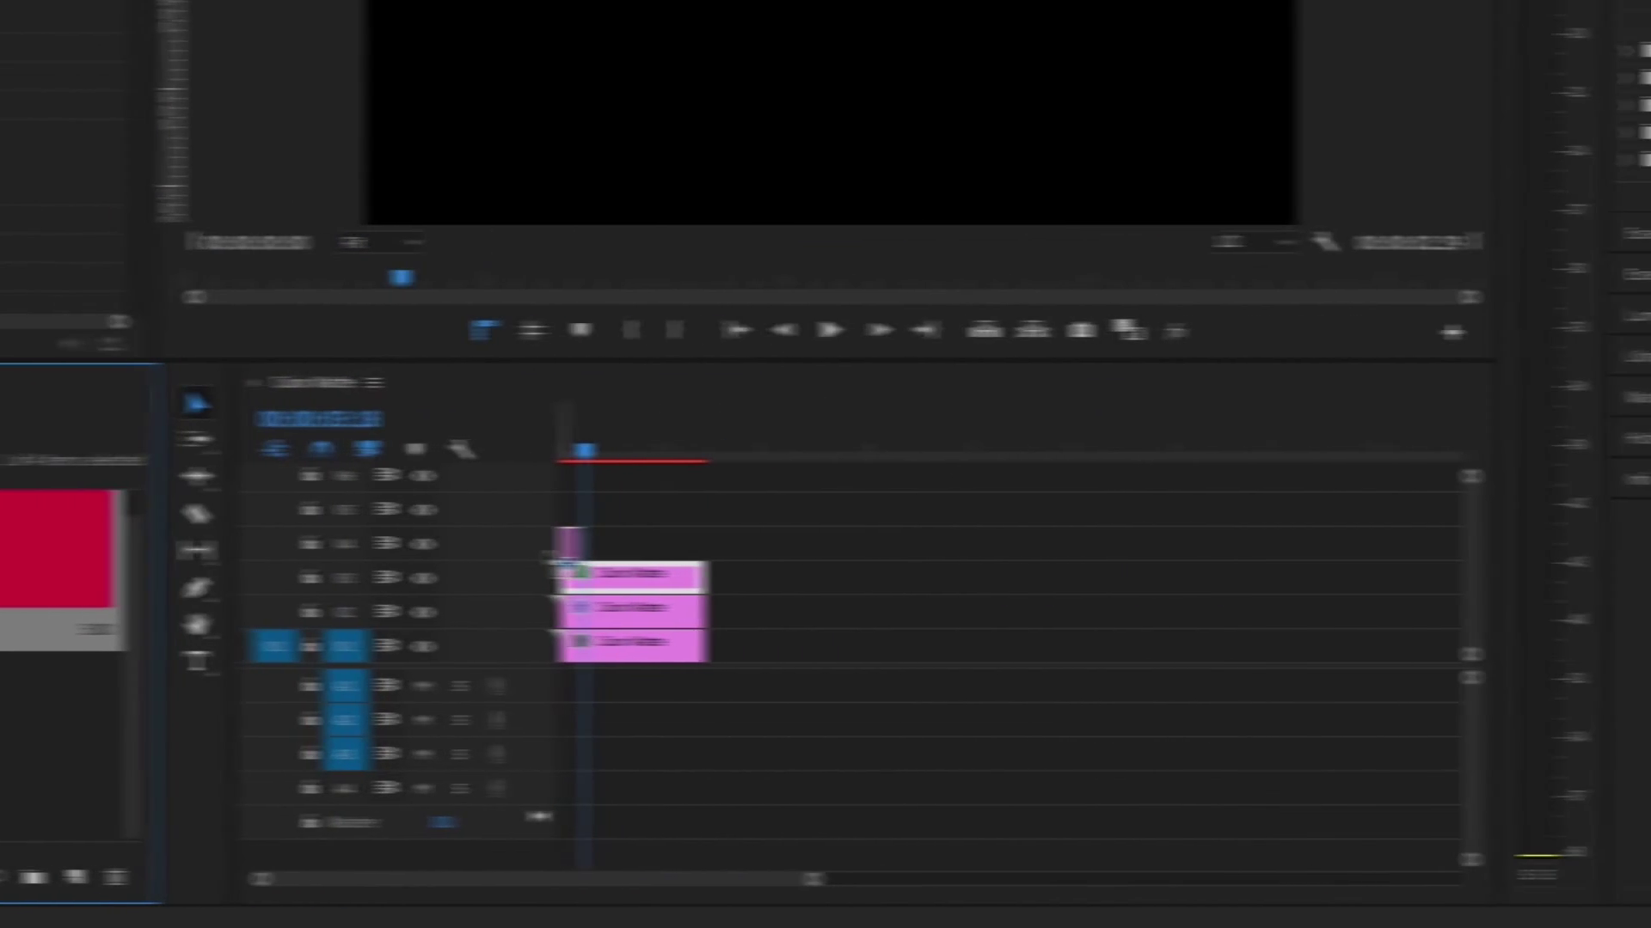
{"action": "left_click_drag", "start_coordinate": [581, 543], "coordinate": [705, 542]}
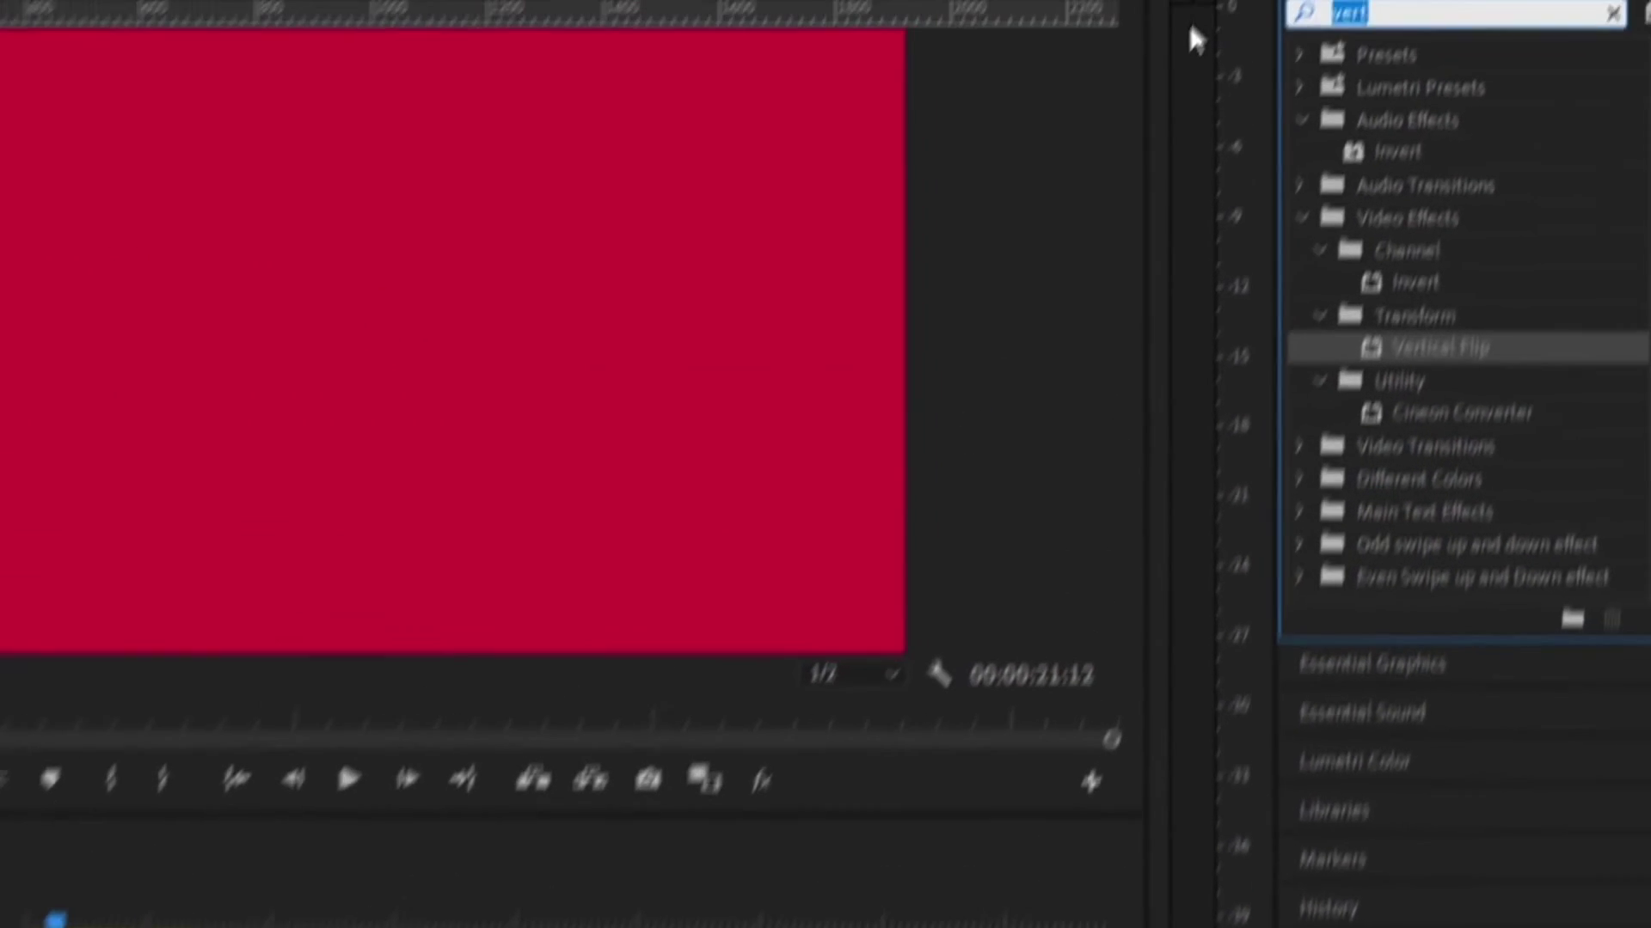
{"action": "key", "text": "BackSpace"}
{"action": "type", "text": "tran"}
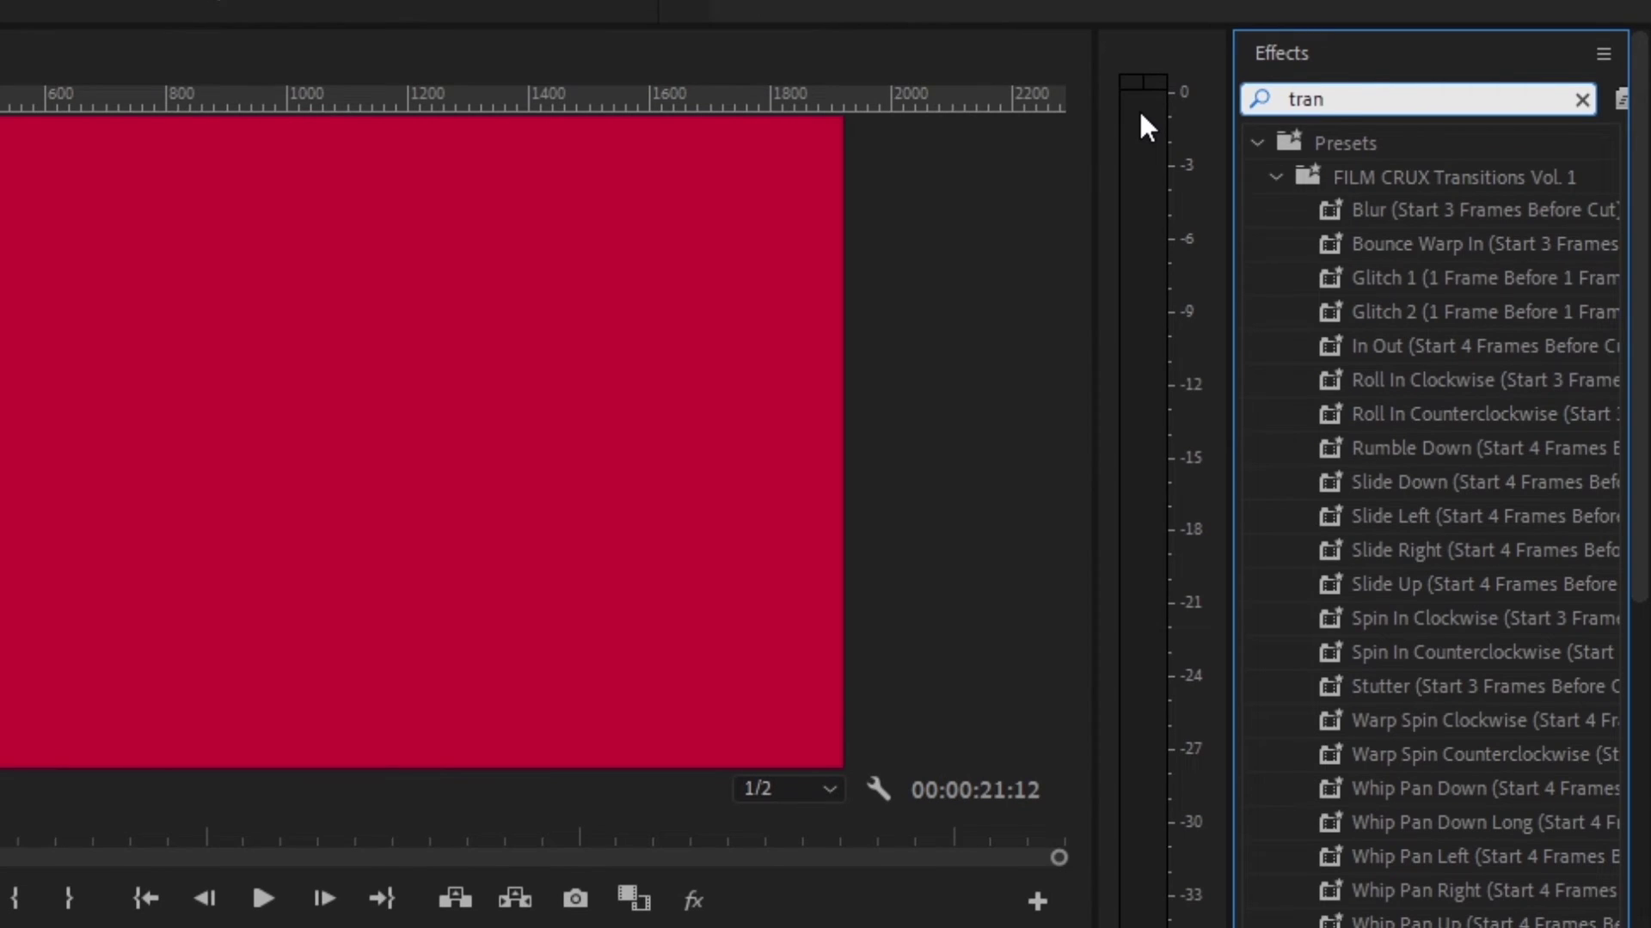
{"action": "type", "text": "sf"}
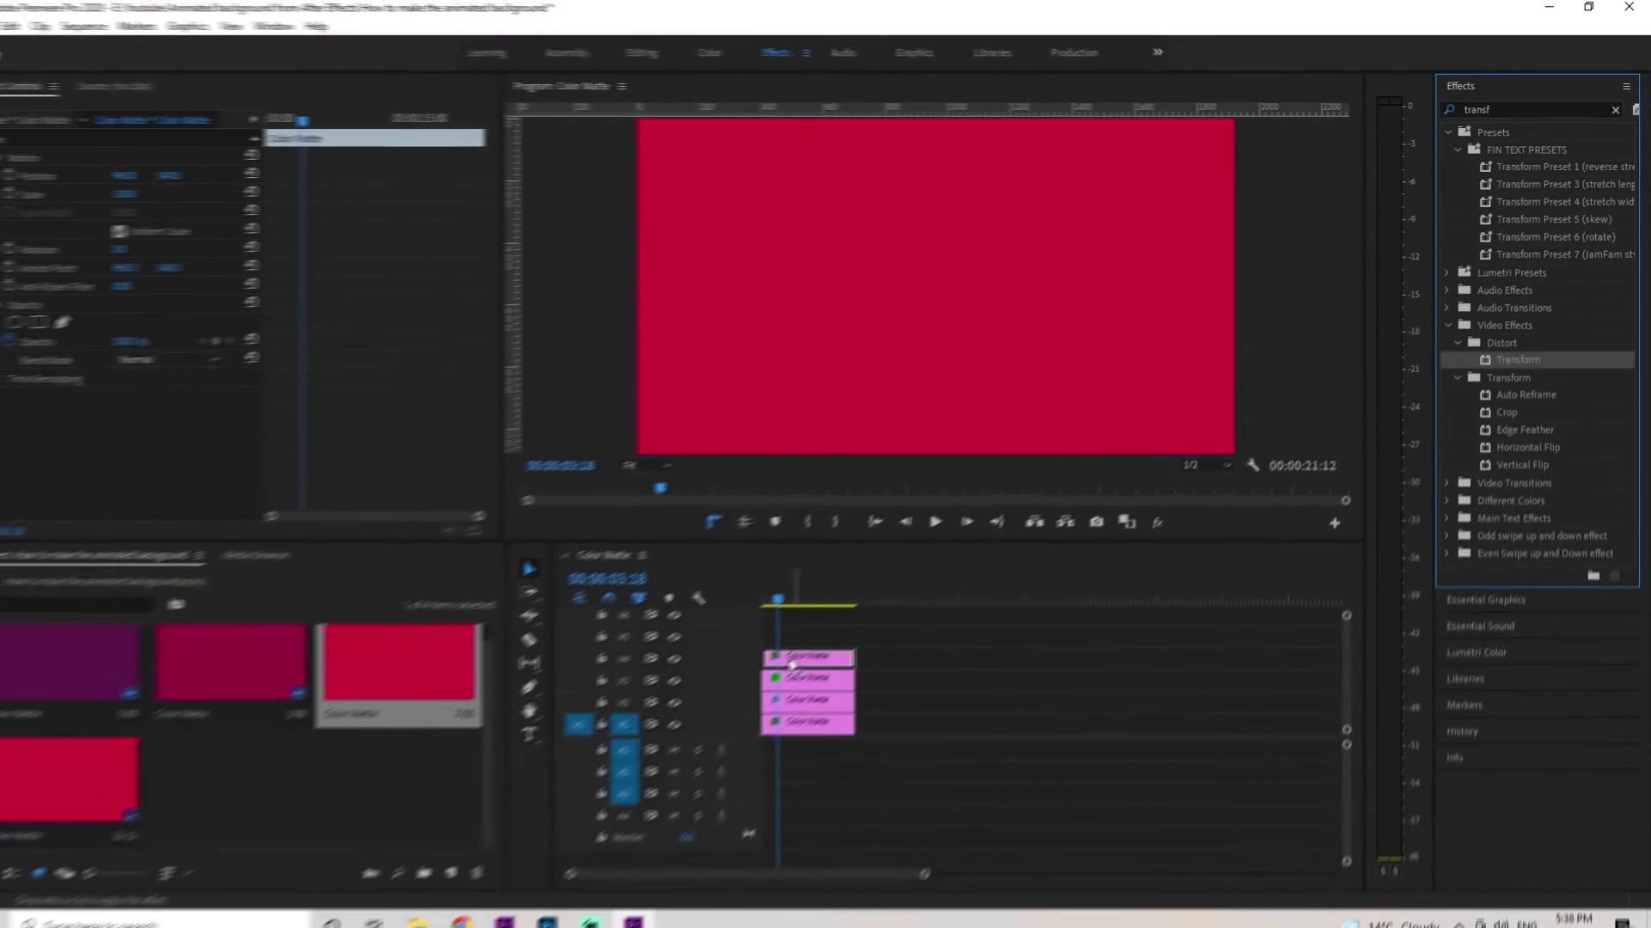
{"action": "left_click_drag", "start_coordinate": [791, 664], "coordinate": [808, 640]}
{"action": "left_click_drag", "start_coordinate": [507, 341], "coordinate": [509, 415]}
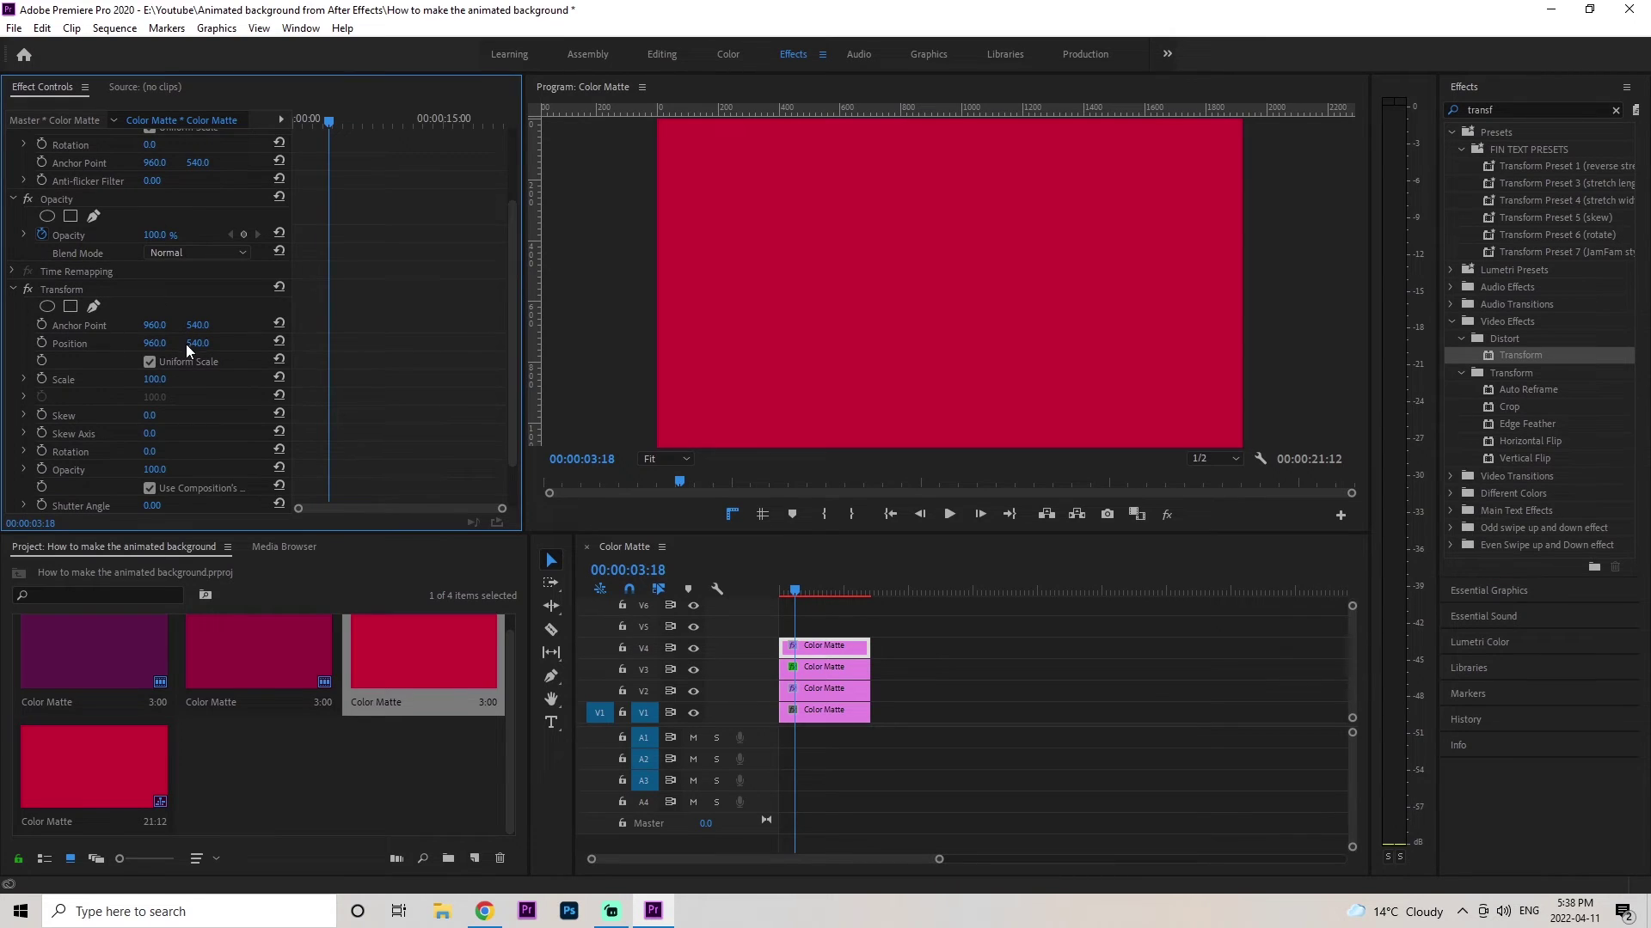
{"action": "left_click_drag", "start_coordinate": [196, 346], "coordinate": [988, 346]}
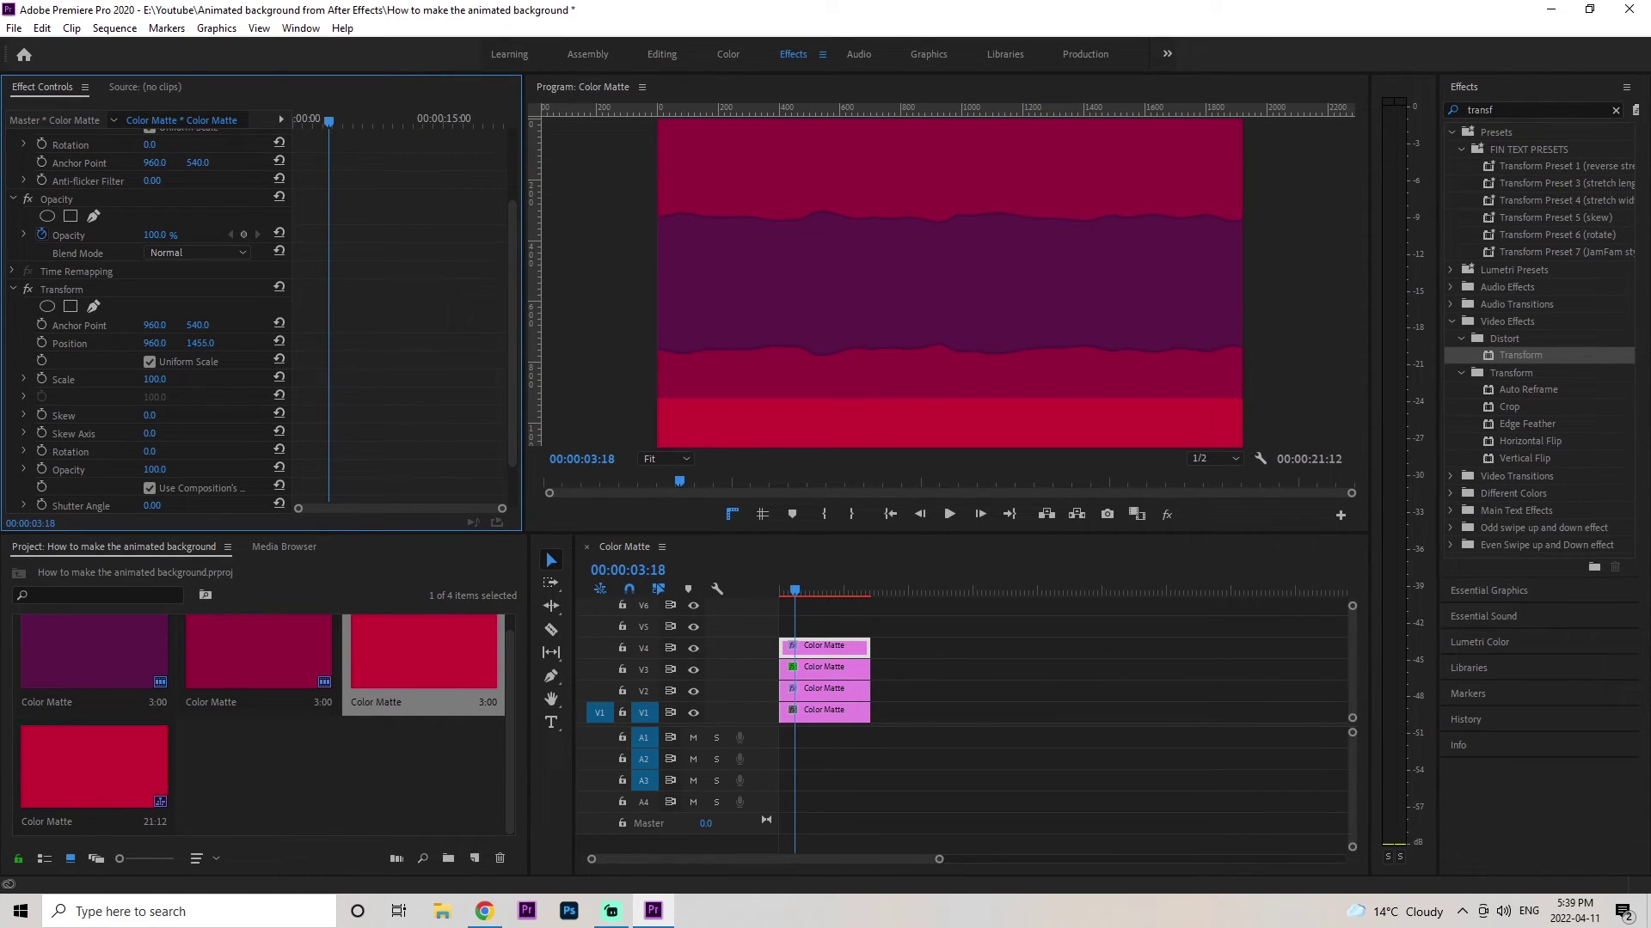
{"action": "left_click_drag", "start_coordinate": [987, 347], "coordinate": [207, 343]}
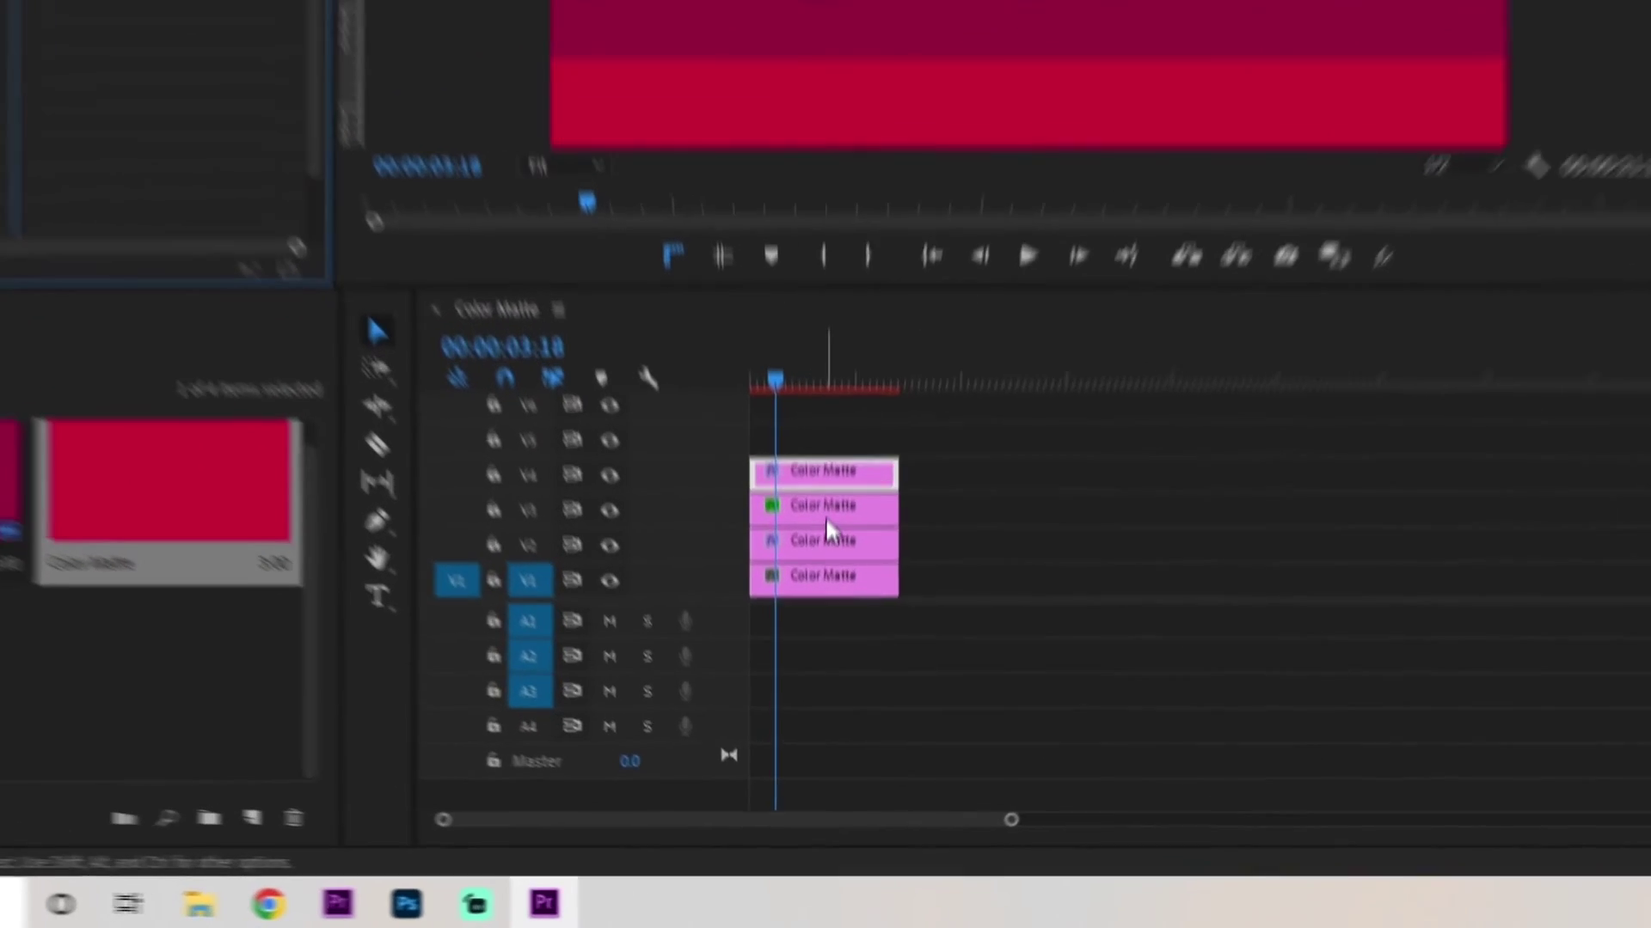
{"action": "left_click", "coordinate": [825, 511]}
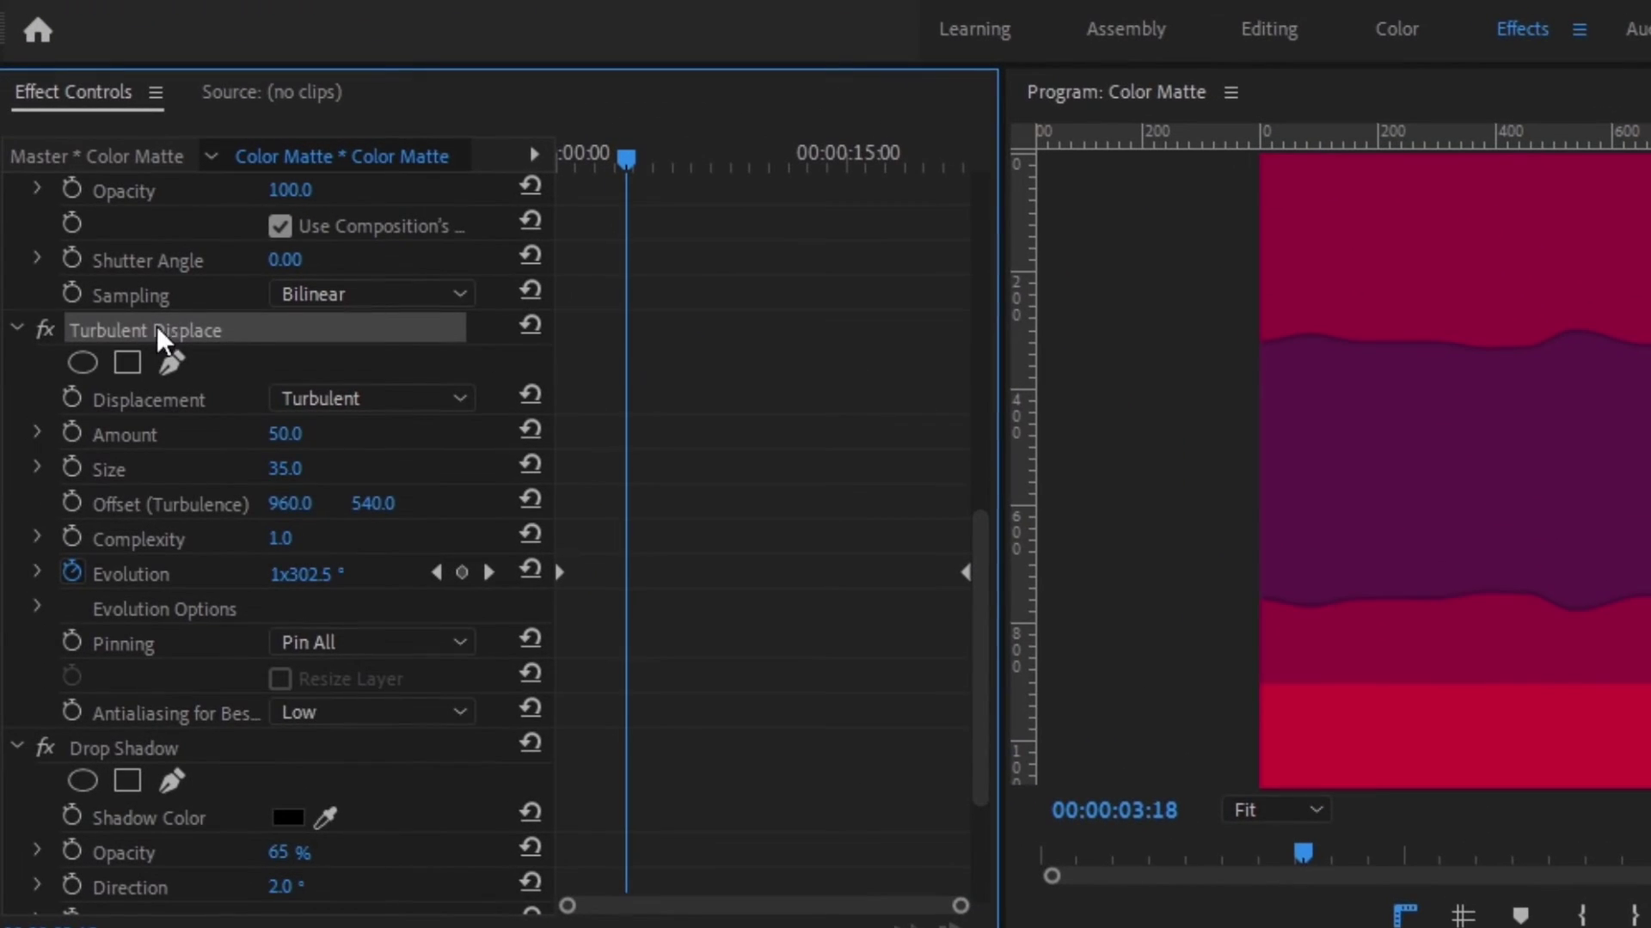
Step: Alt-drag the red V4 matte up to make a copy on V5
{"action": "left_click", "coordinate": [141, 749], "text": "ctrl"}
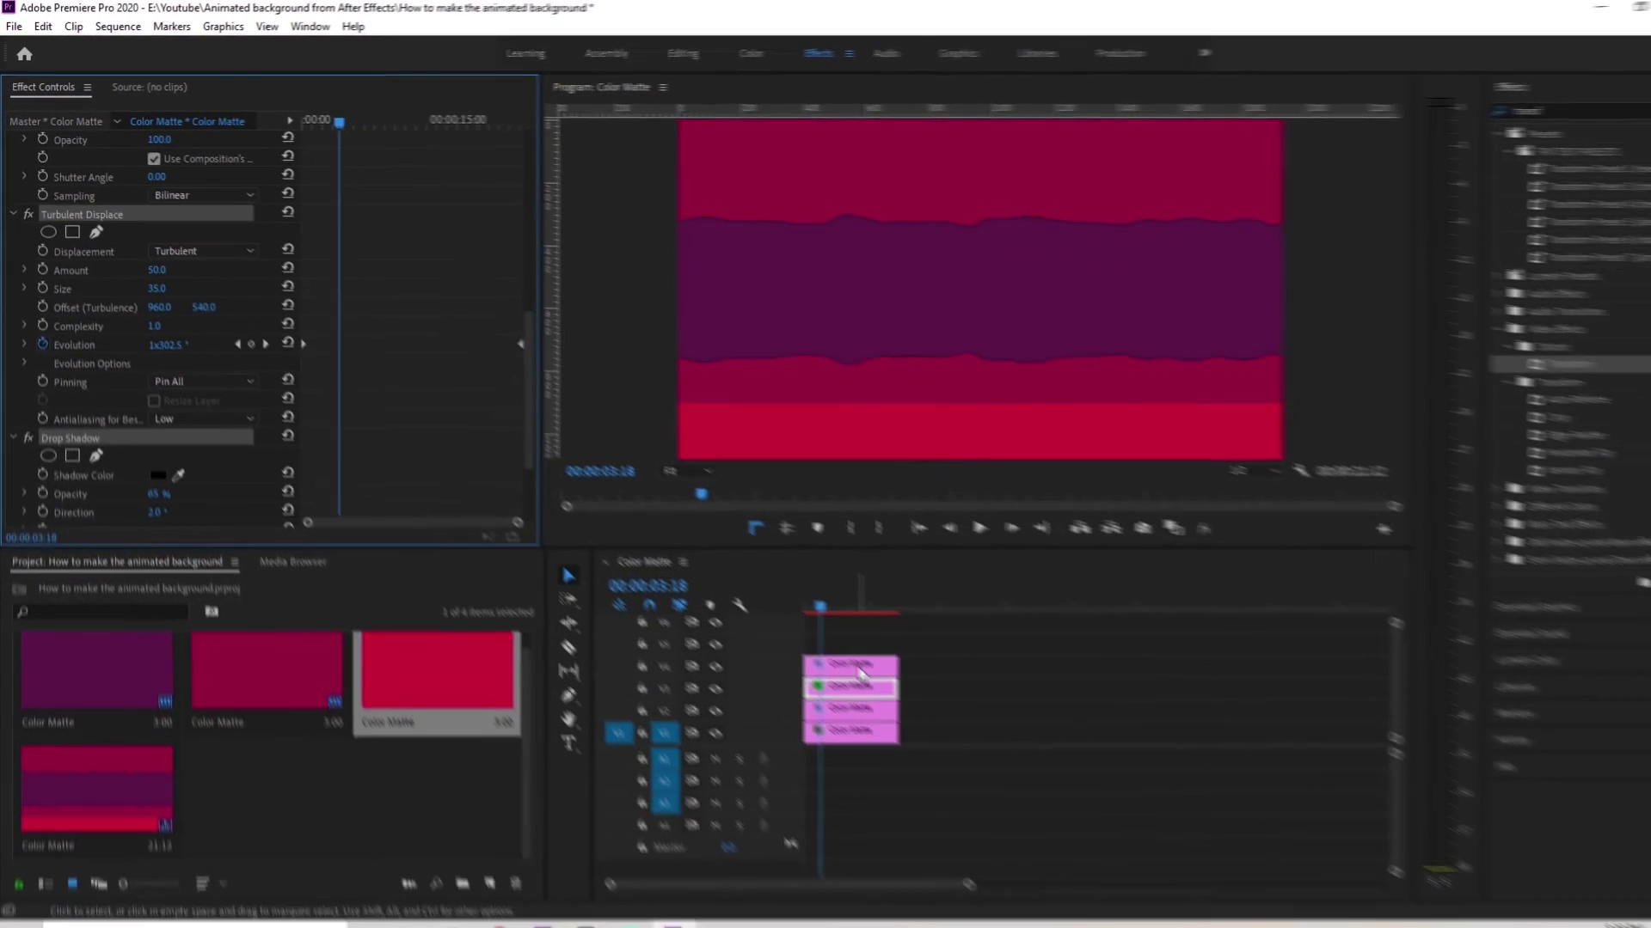
{"action": "left_click", "coordinate": [860, 667]}
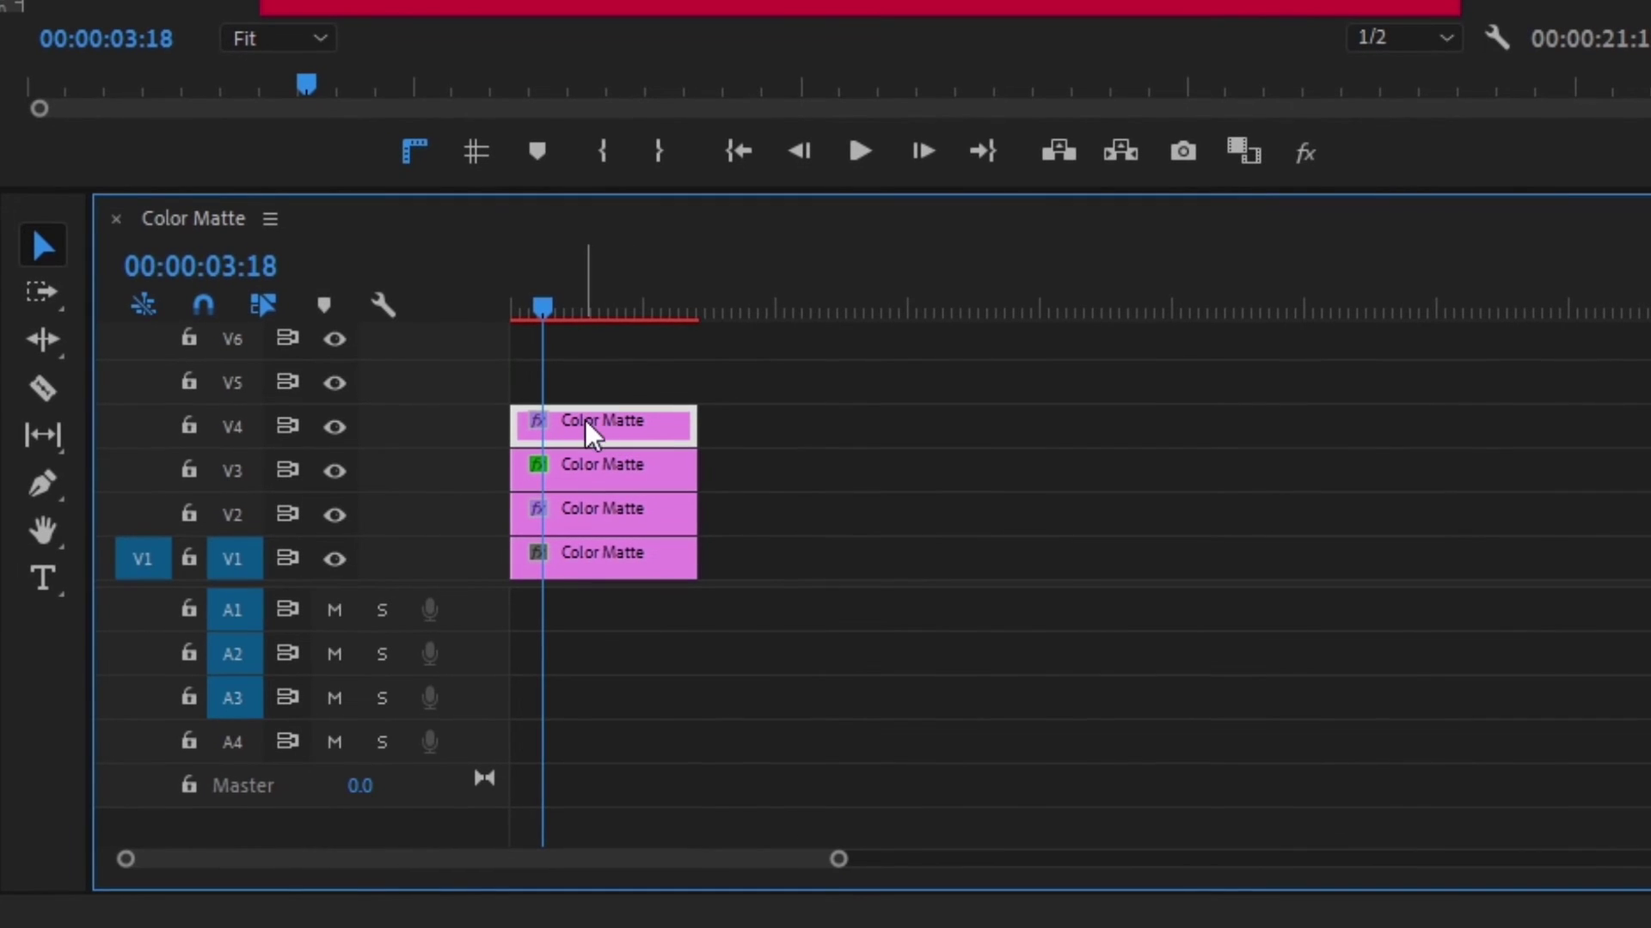
{"action": "left_click_drag", "start_coordinate": [585, 421], "coordinate": [577, 382]}
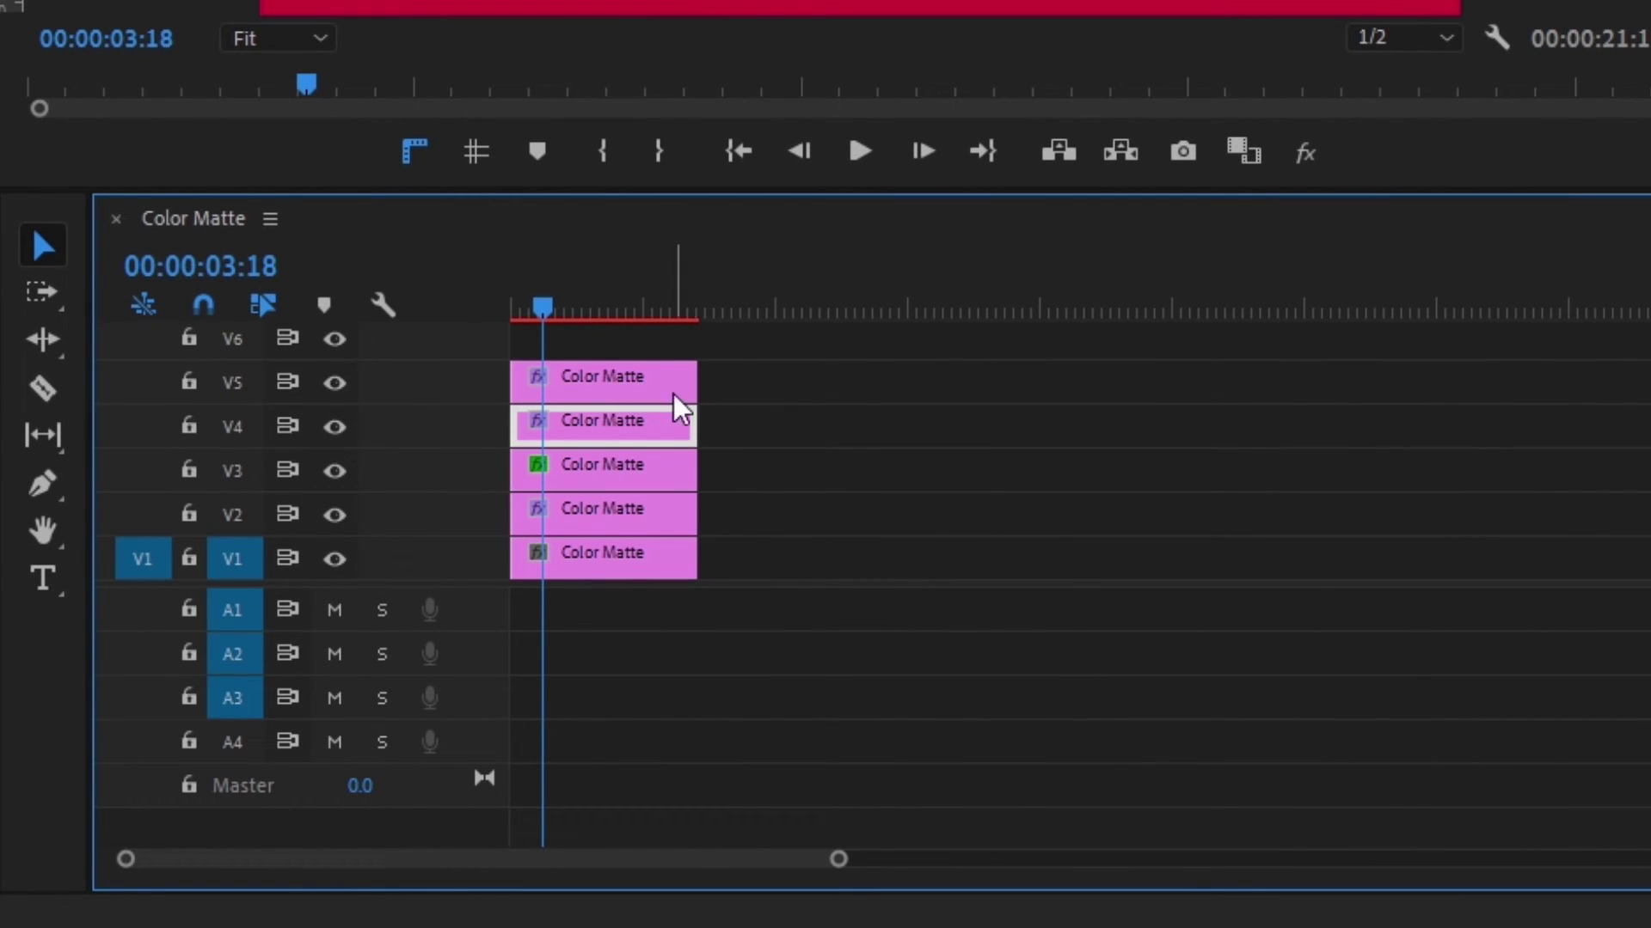
{"action": "left_click", "coordinate": [607, 384]}
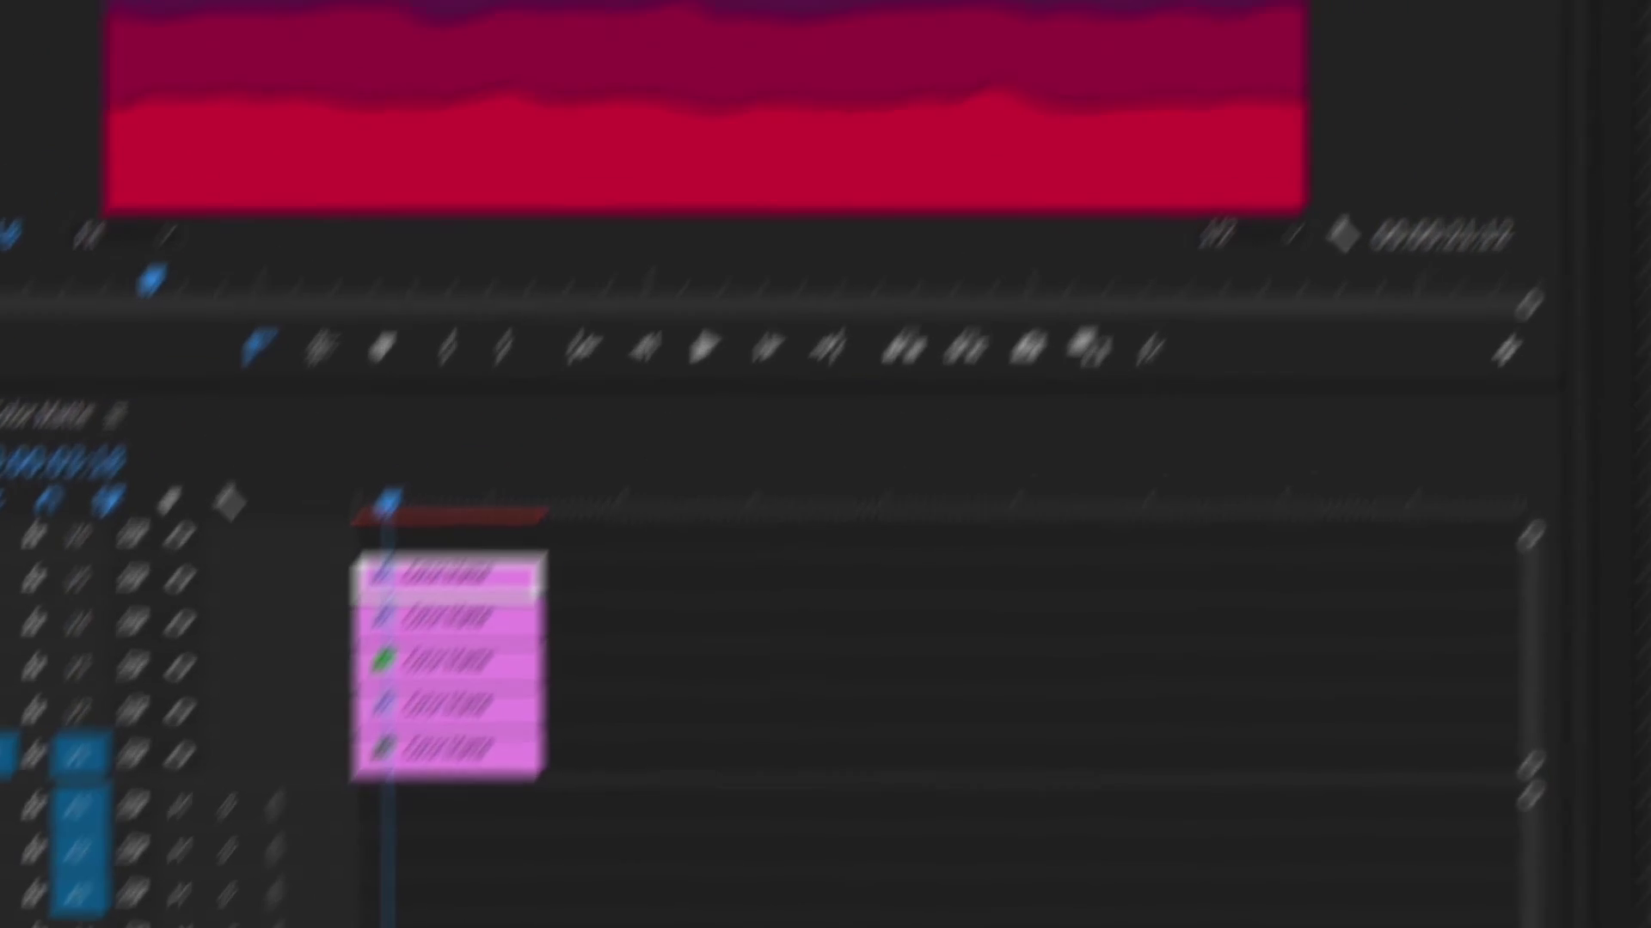
Step: Apply Vertical Flip to the V5 red matte copy and set its Position Y to -356
{"action": "type", "text": "vert"}
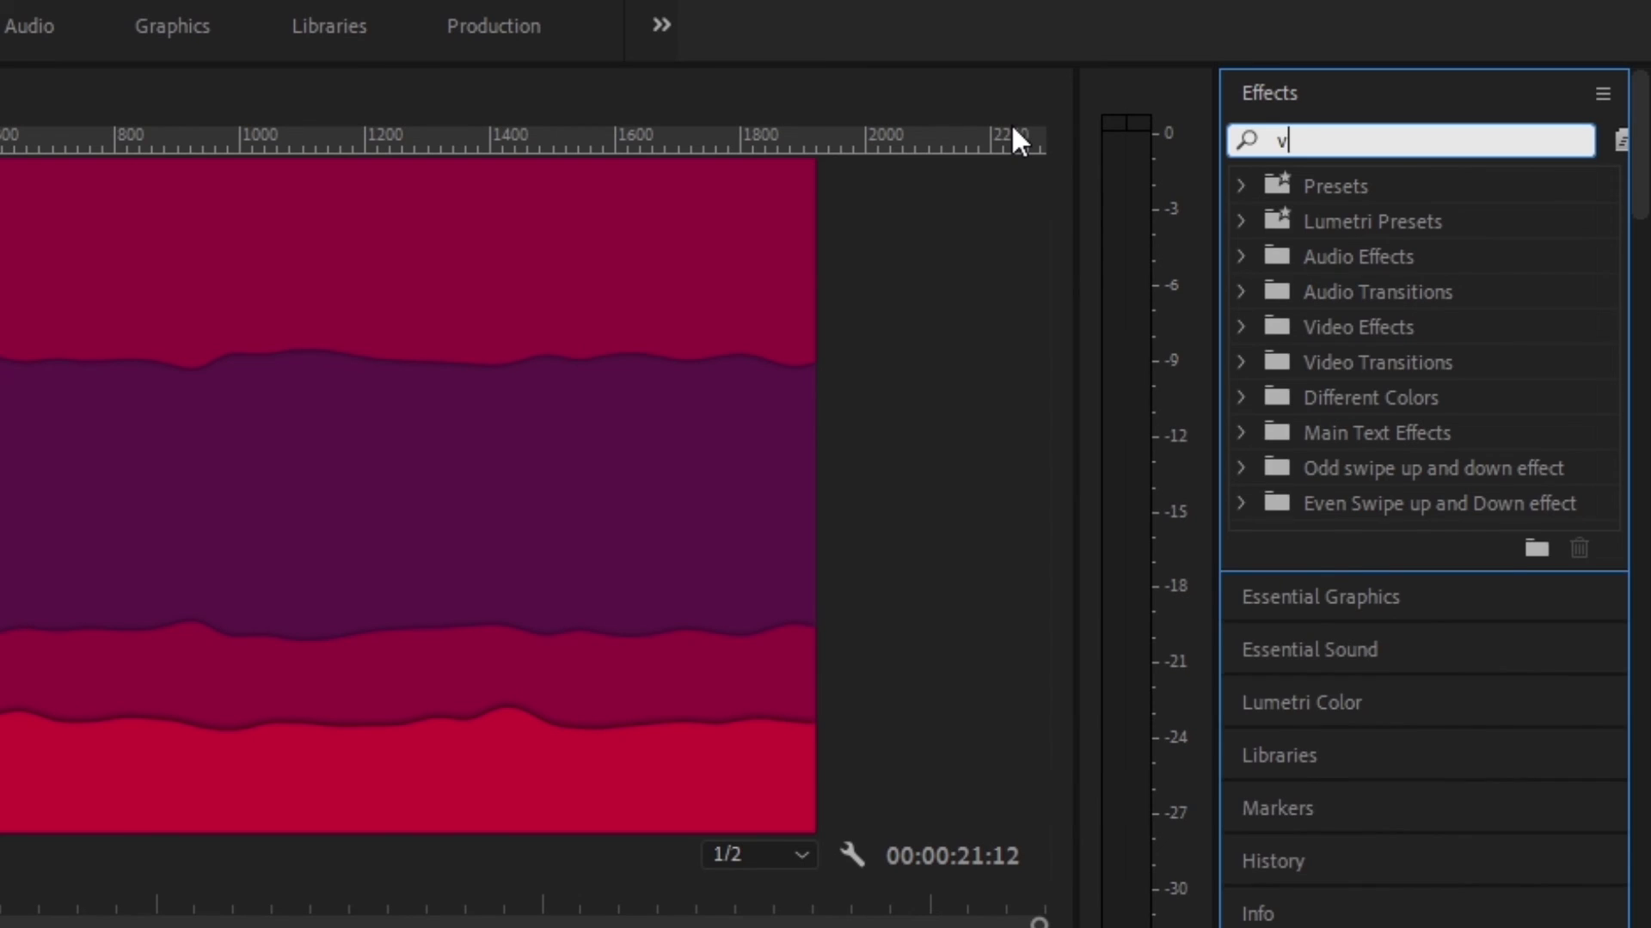
{"action": "left_click", "coordinate": [1393, 502]}
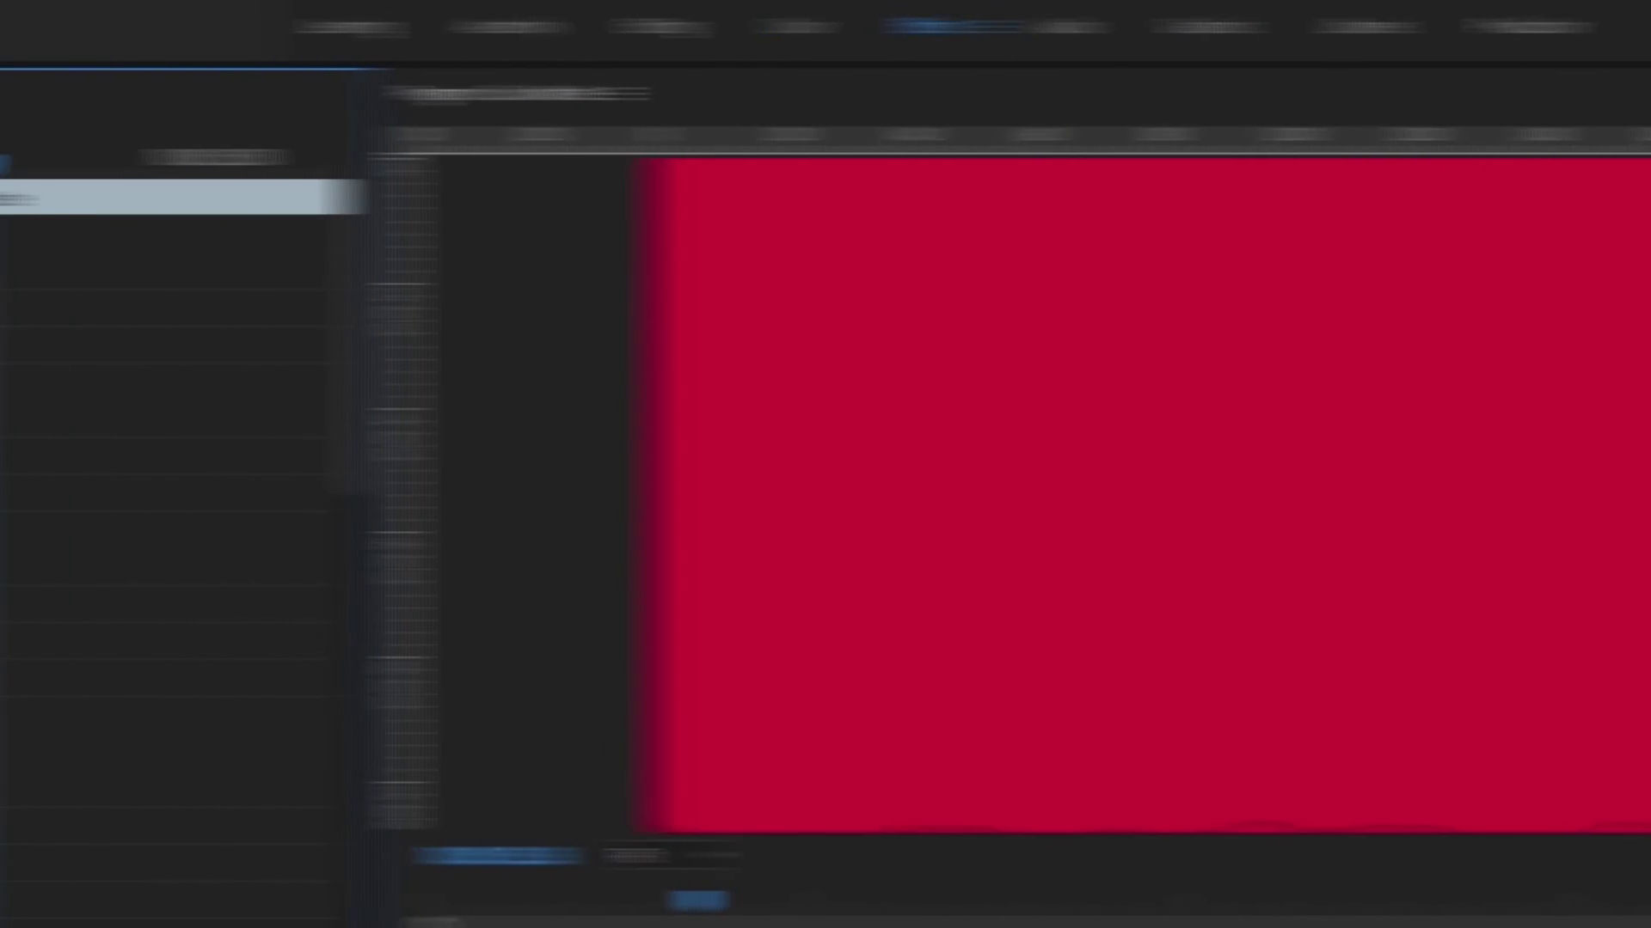
{"action": "left_click", "coordinate": [406, 271]}
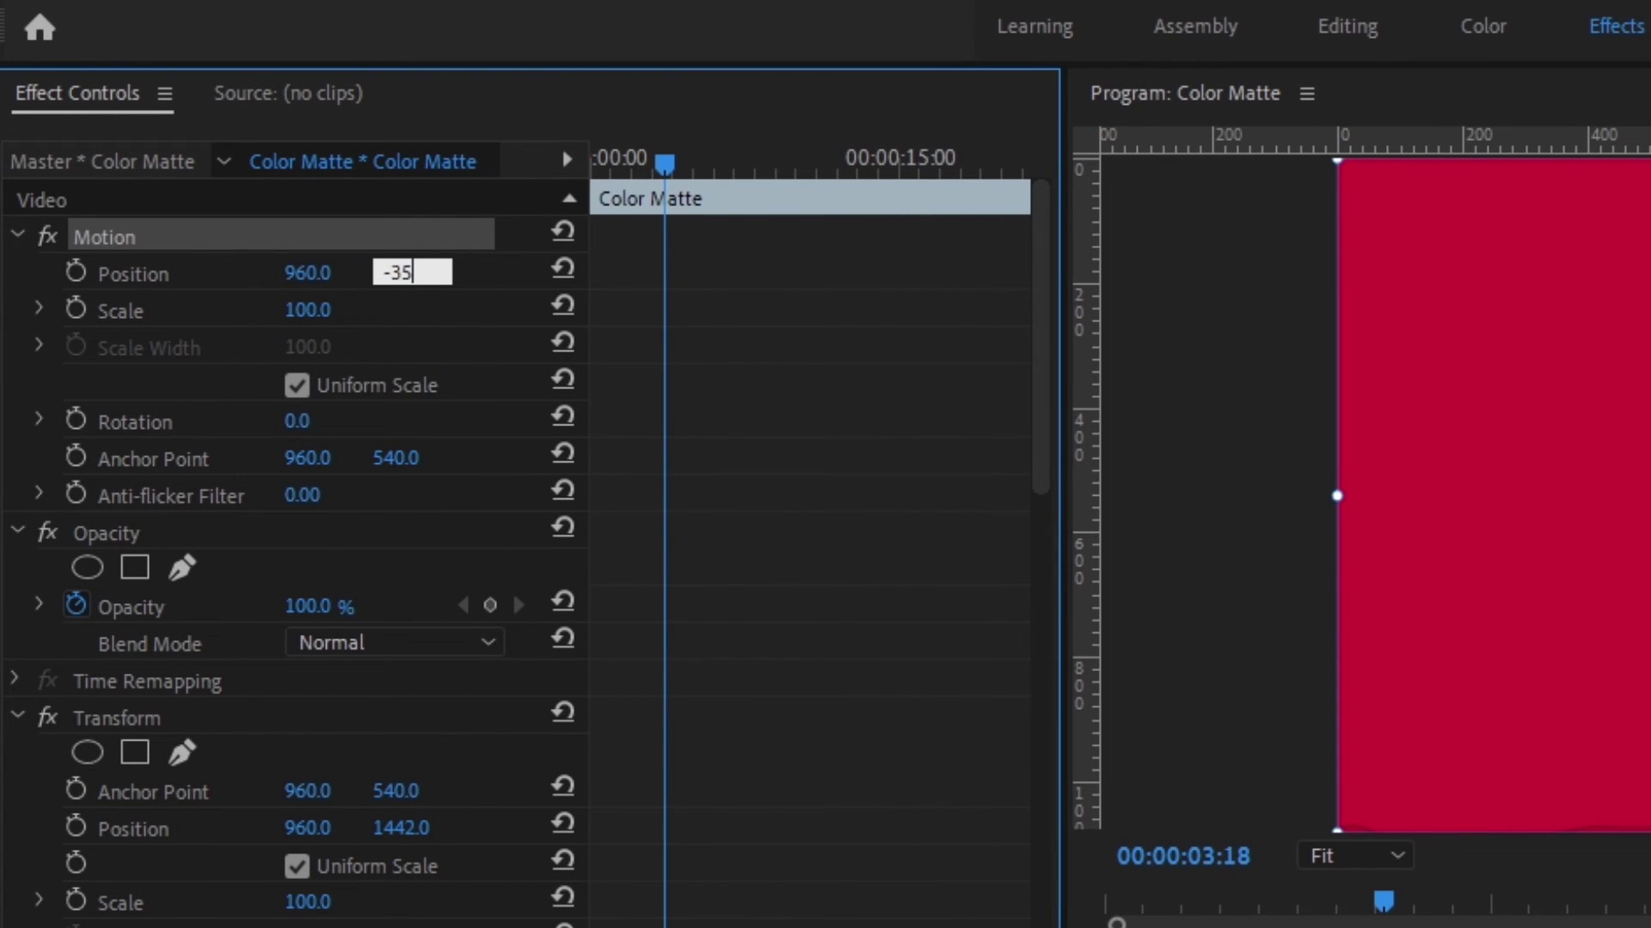
{"action": "type", "text": "-356"}
{"action": "key", "text": "Return"}
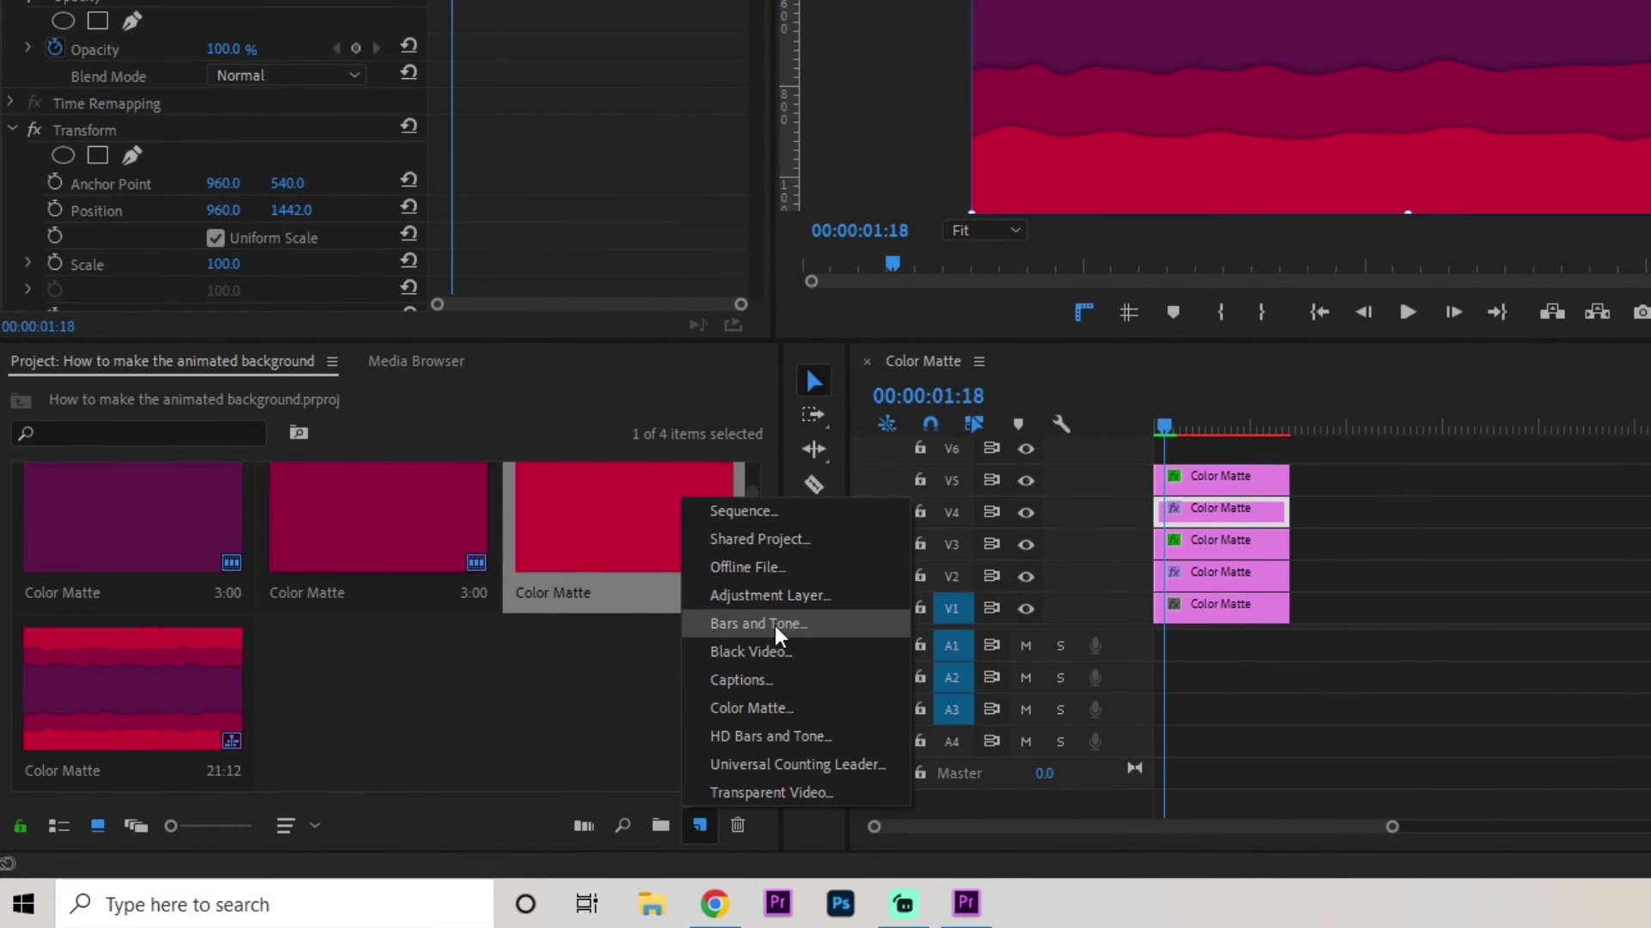
Step: Create a new adjustment layer and place it on V6 above the five Color Matte clips
{"action": "left_click", "coordinate": [754, 600]}
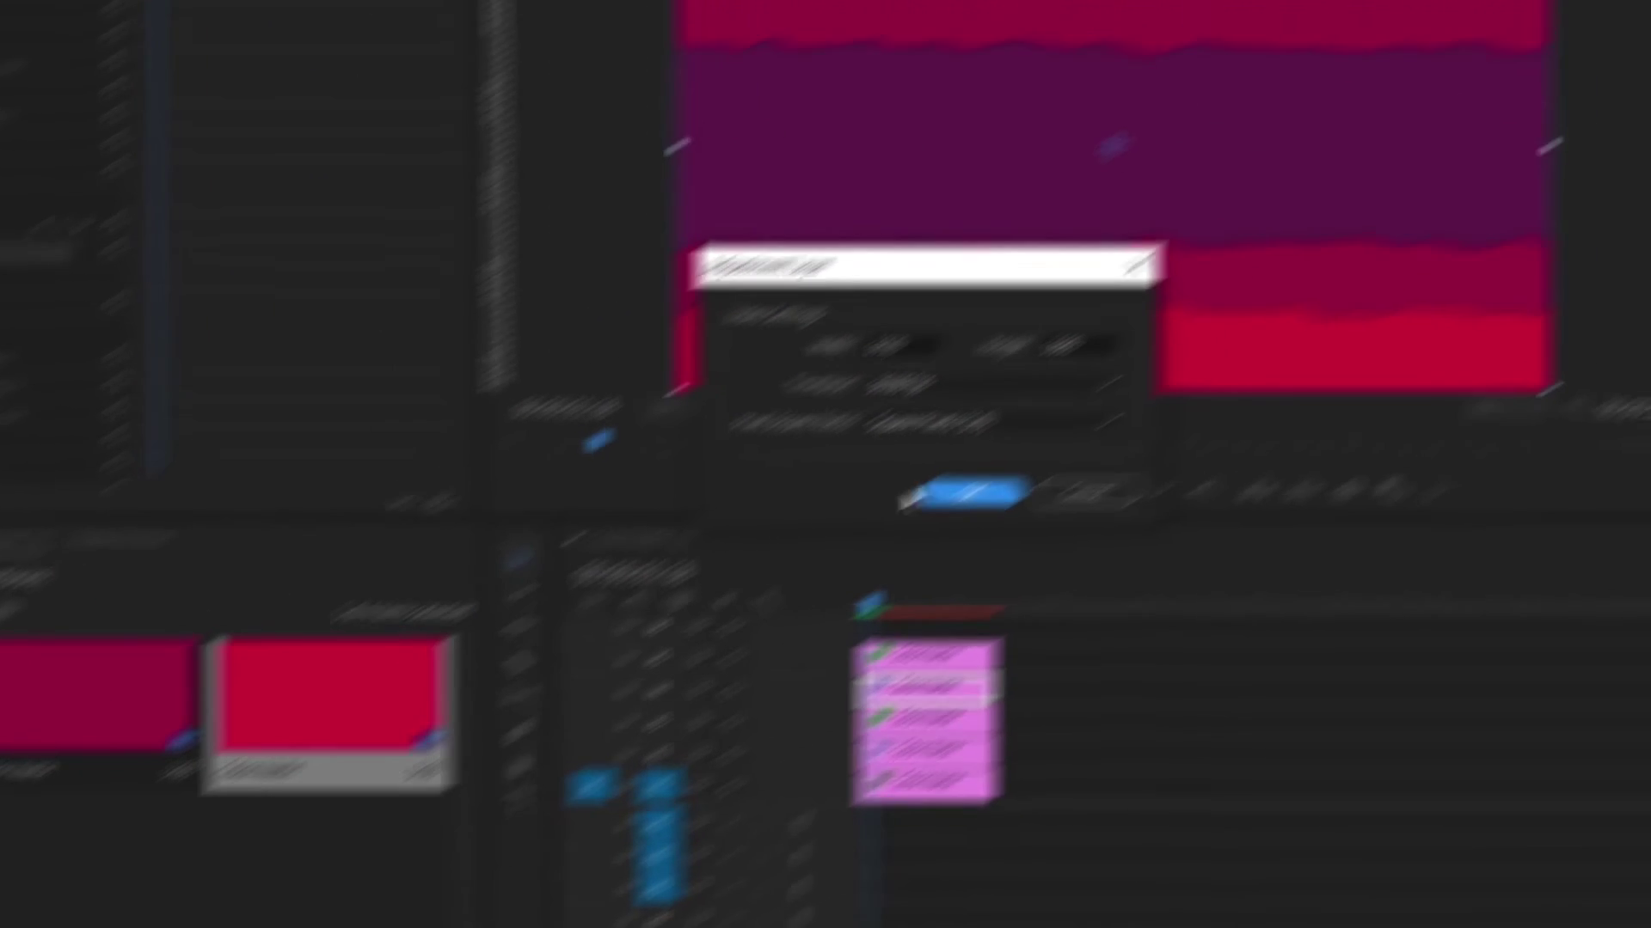
{"action": "left_click", "coordinate": [1268, 322]}
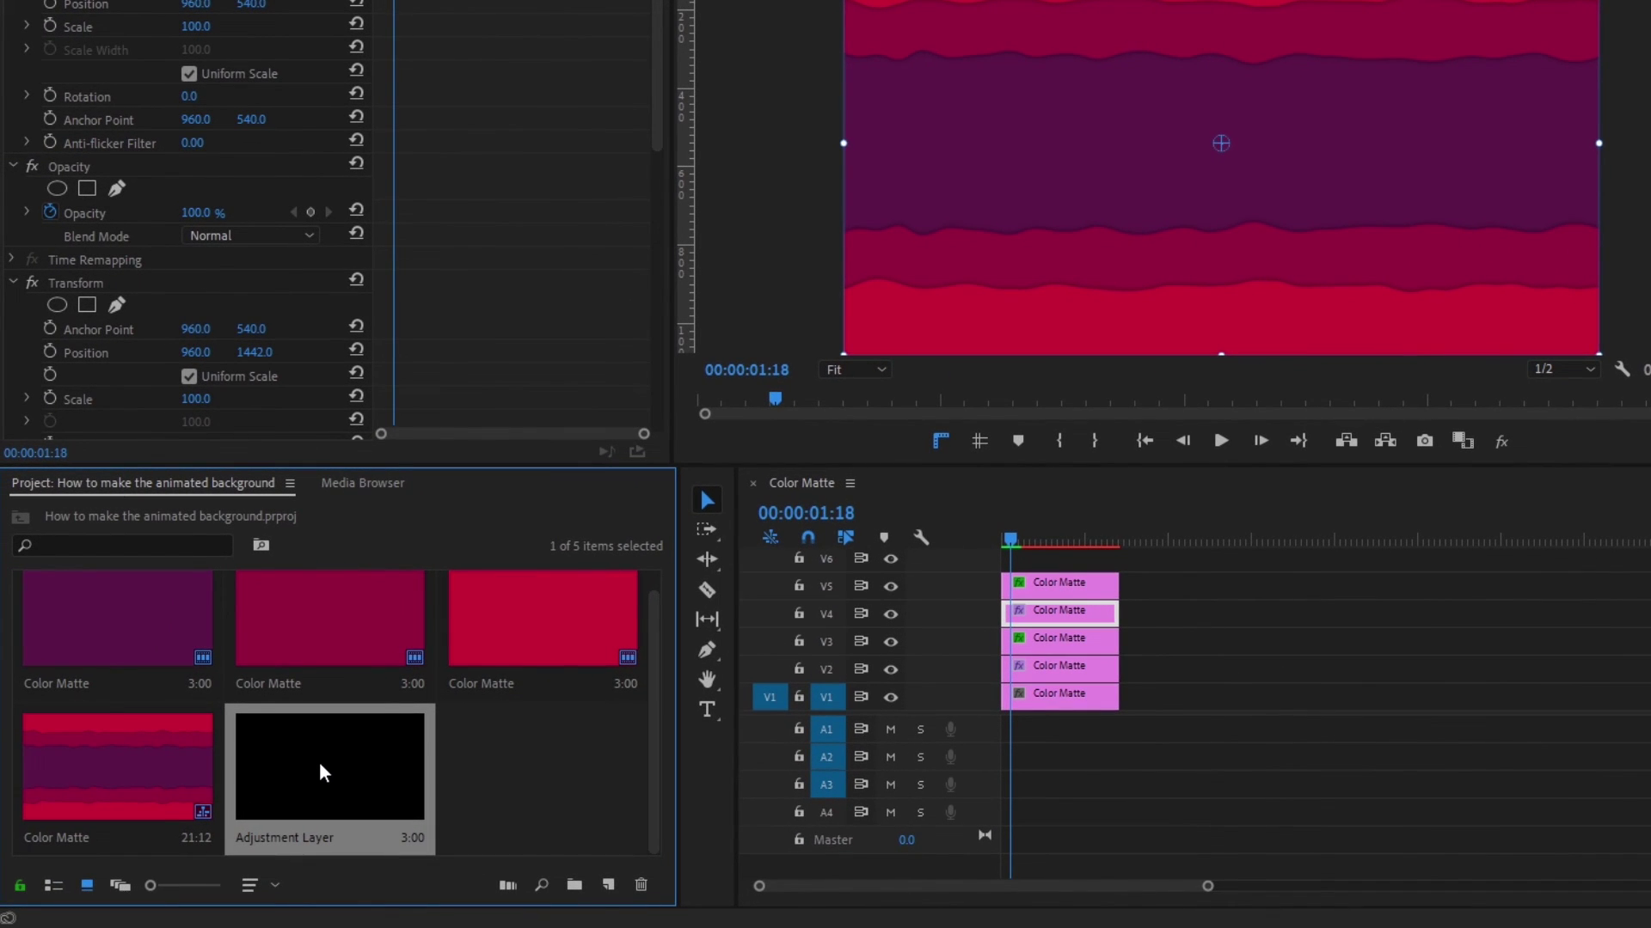
{"action": "left_click_drag", "start_coordinate": [321, 770], "coordinate": [1007, 563]}
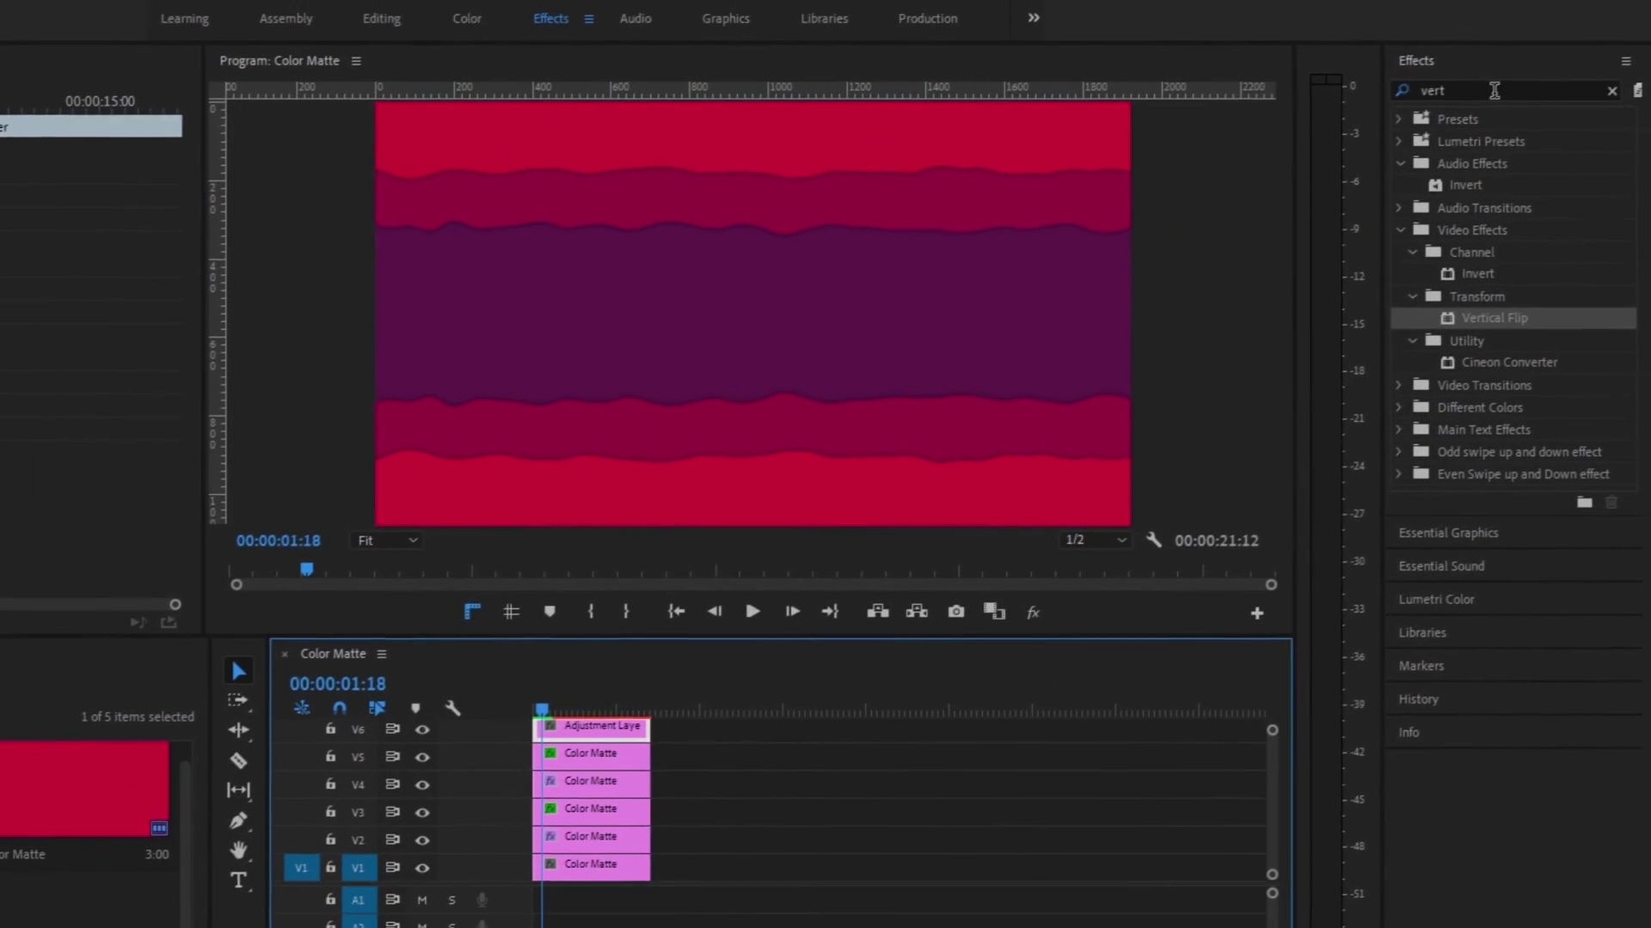
{"action": "key", "text": "BackSpace"}
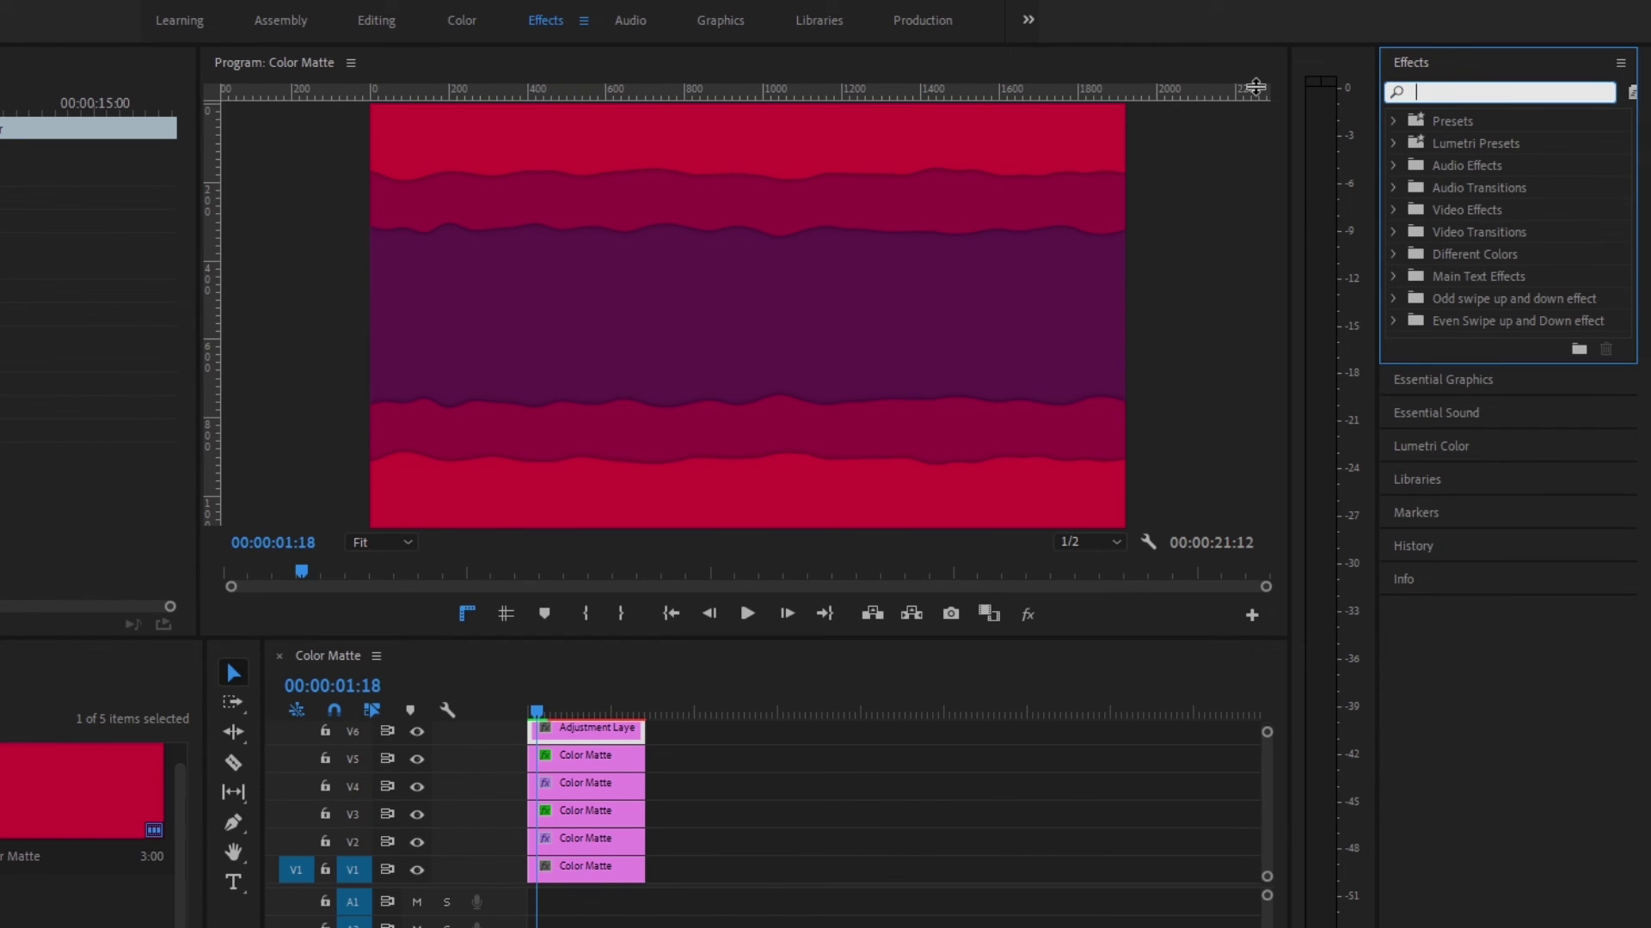
{"action": "type", "text": "noise"}
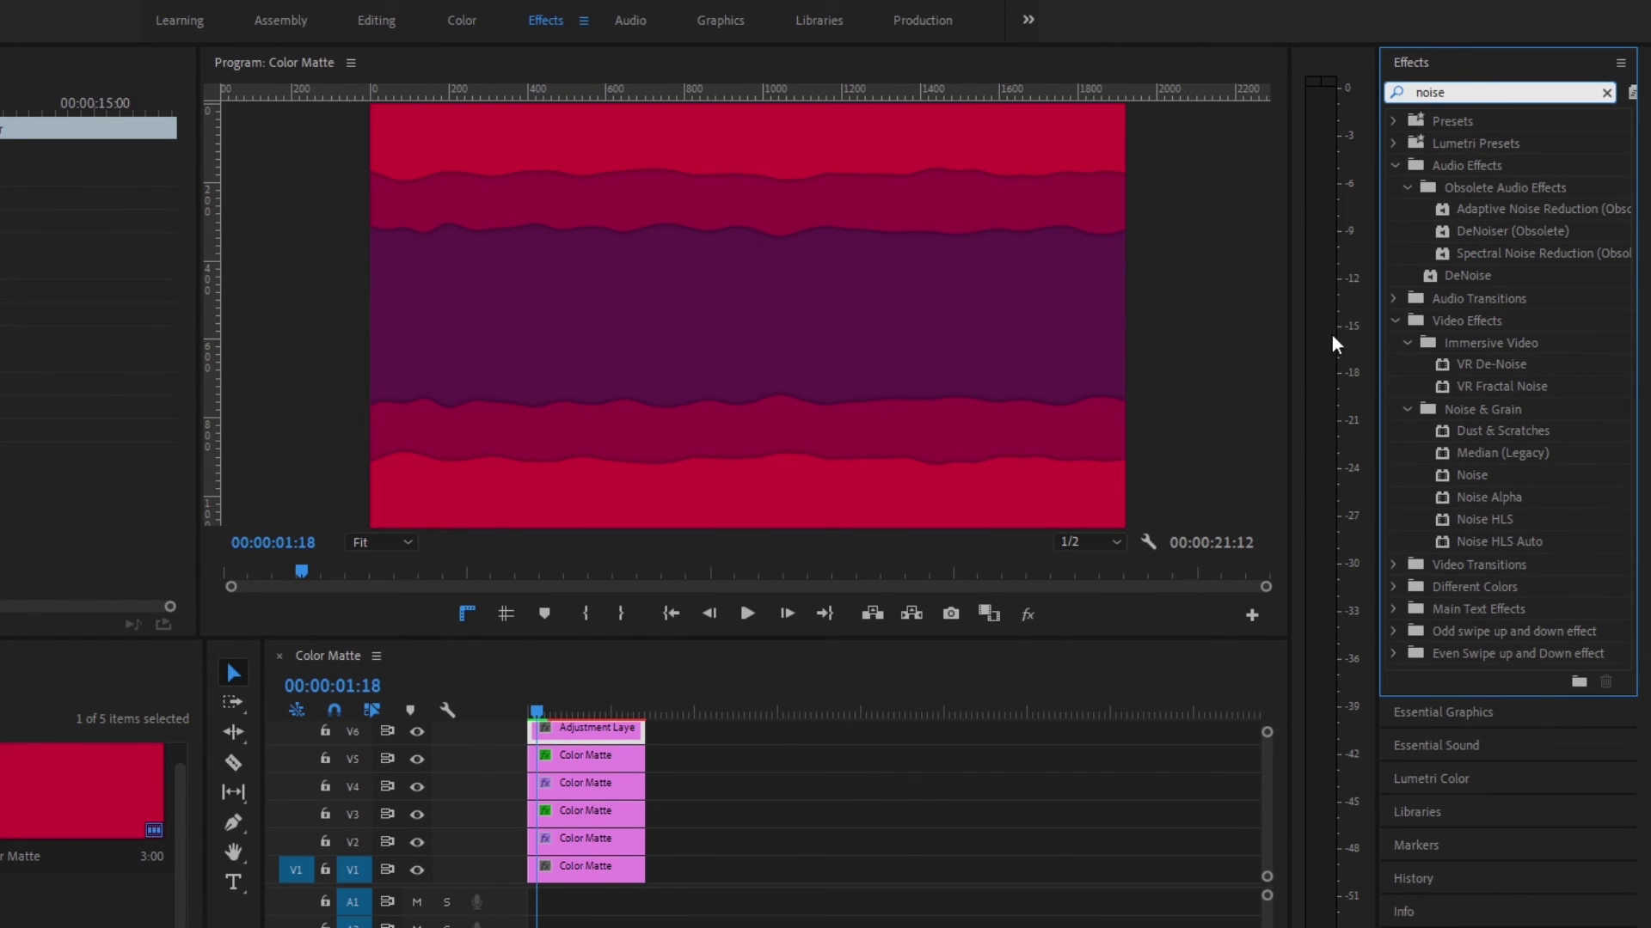
Step: Apply the Noise effect to the V6 adjustment layer with Amount of Noise at 10
{"action": "left_click_drag", "start_coordinate": [1478, 478], "coordinate": [1474, 480]}
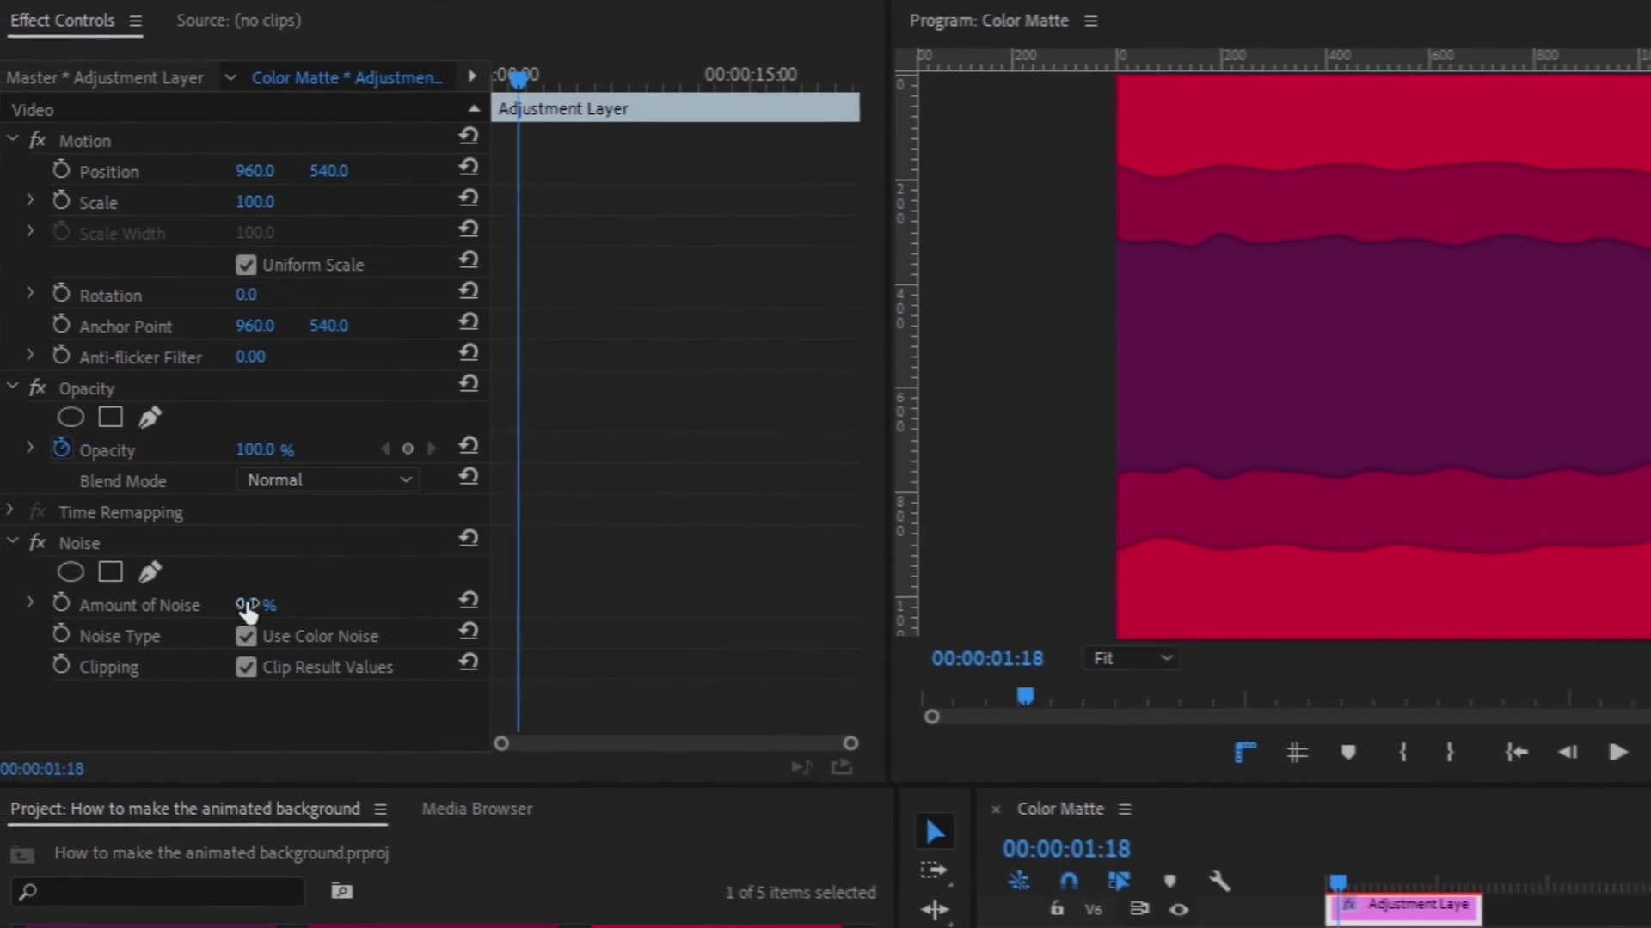
{"action": "left_click", "coordinate": [270, 604]}
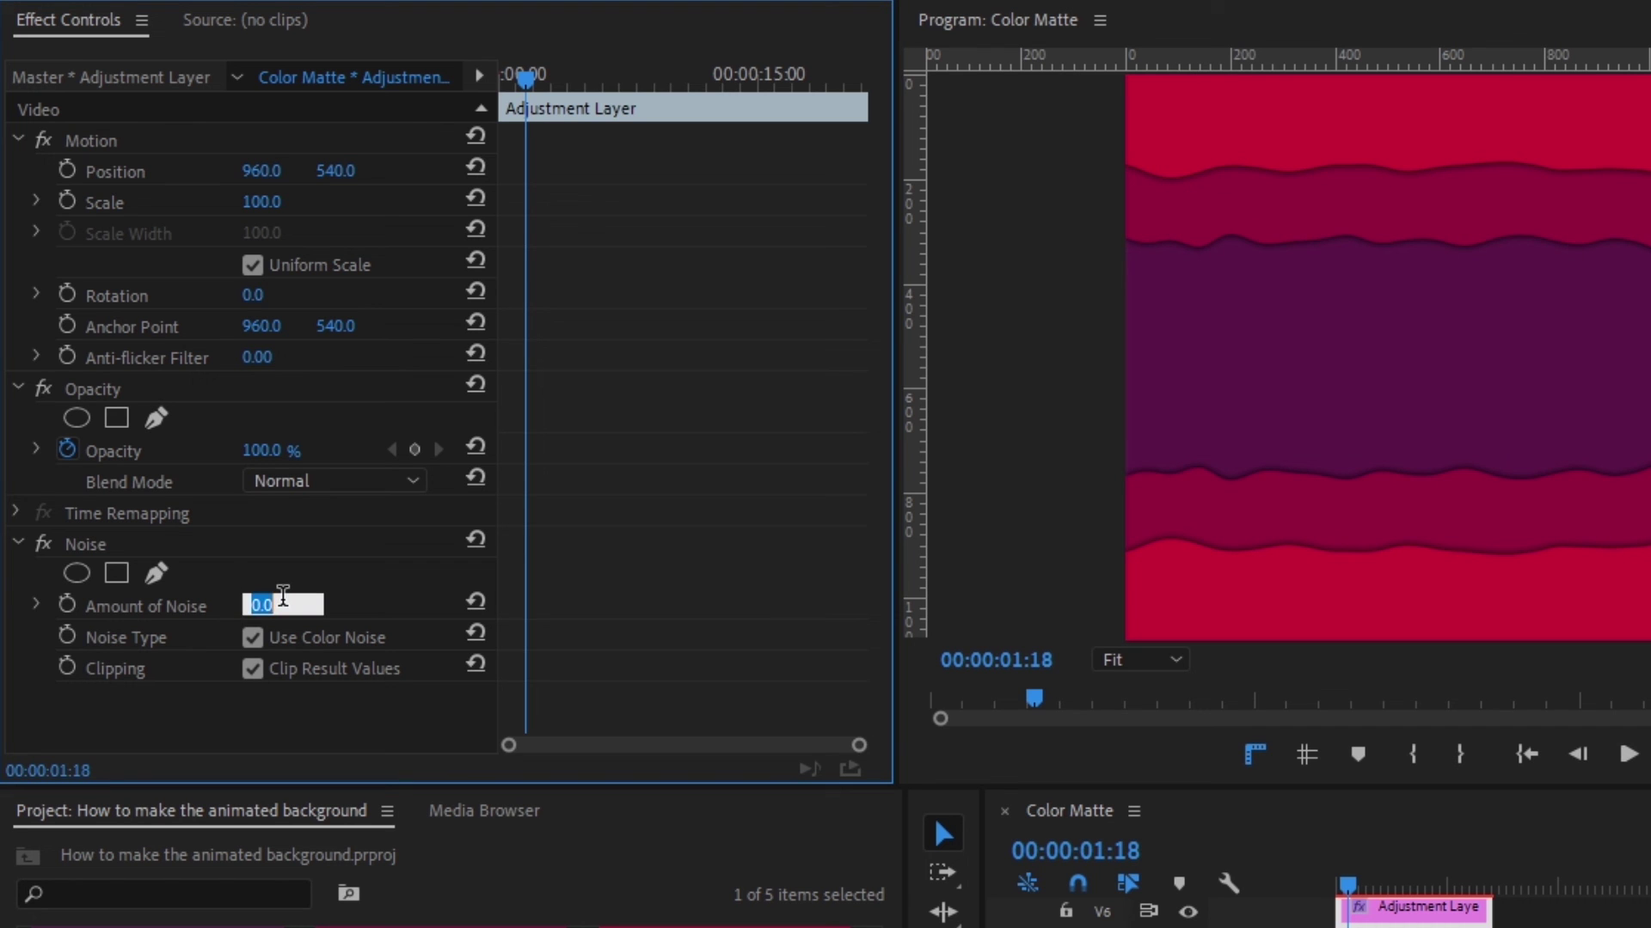
{"action": "type", "text": "10"}
{"action": "key", "text": "Return"}
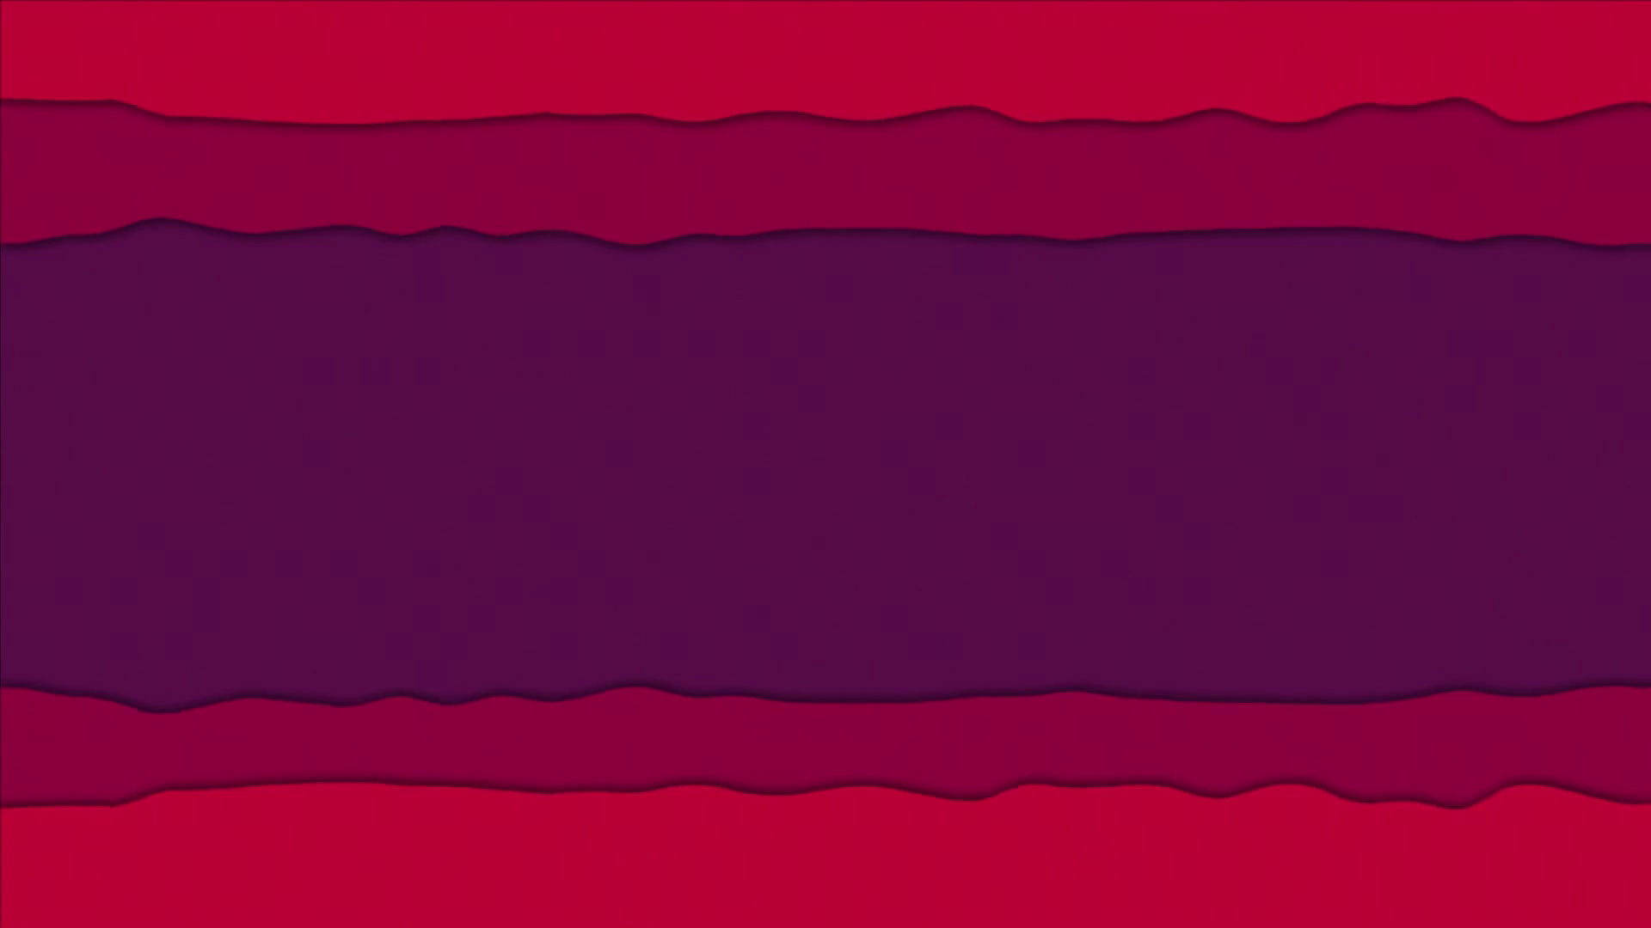